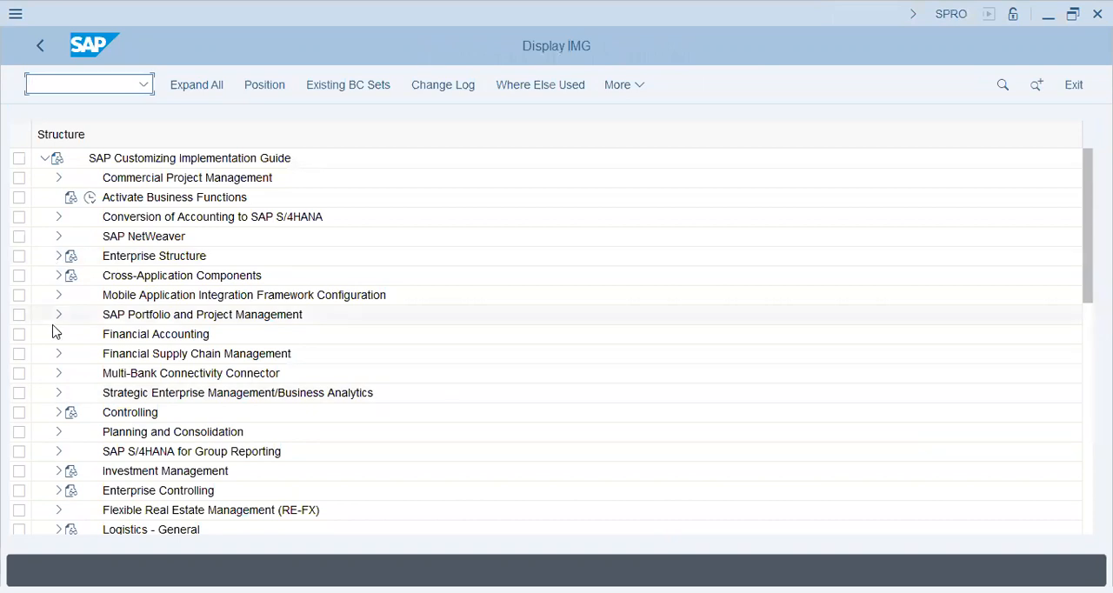
Step: Expand the implementation guide through Financial Accounting, General Ledger Accounting and Business Transactions to the Document Splitting activities
left_click(58, 334)
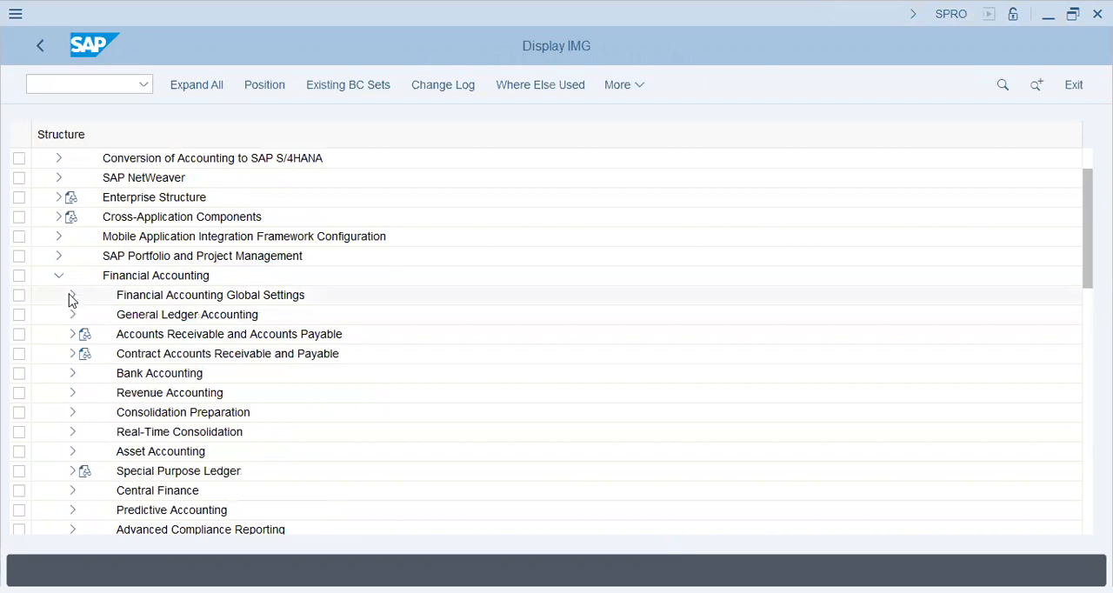
left_click(73, 315)
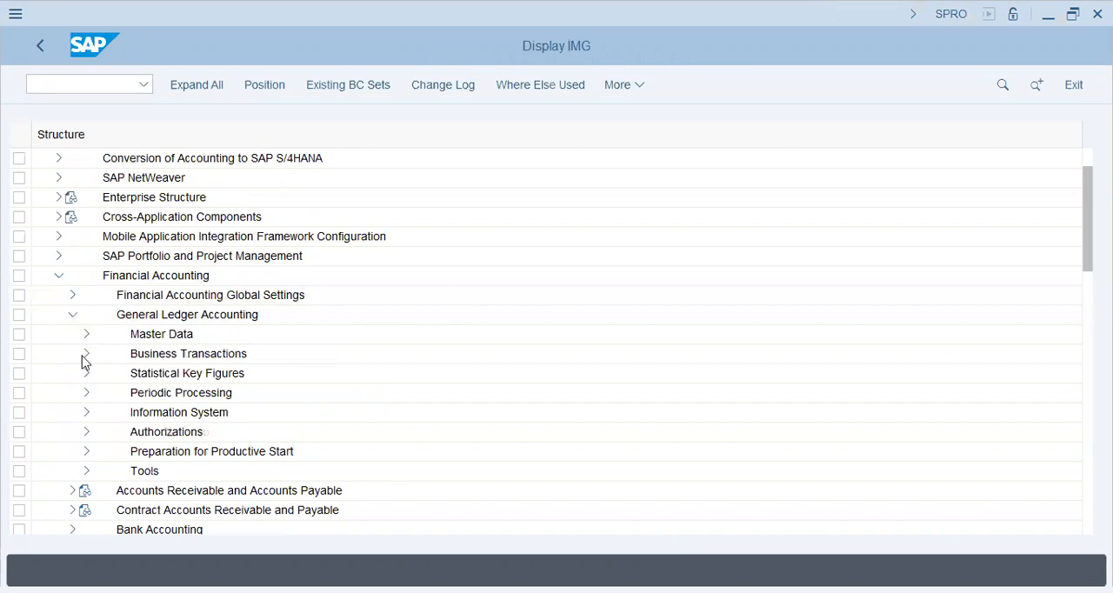
left_click(87, 355)
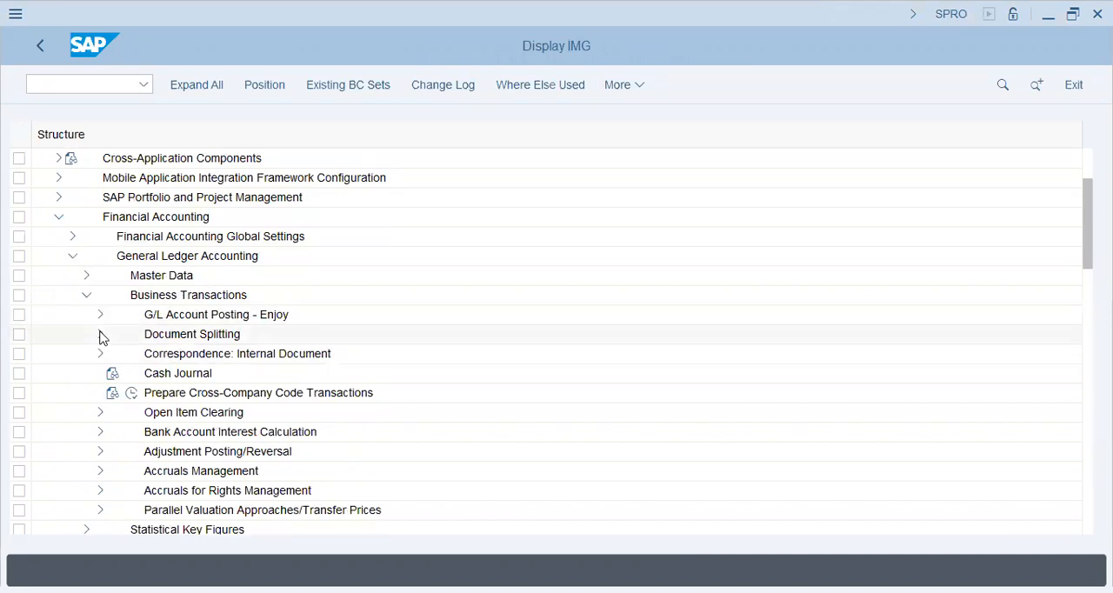
left_click(100, 335)
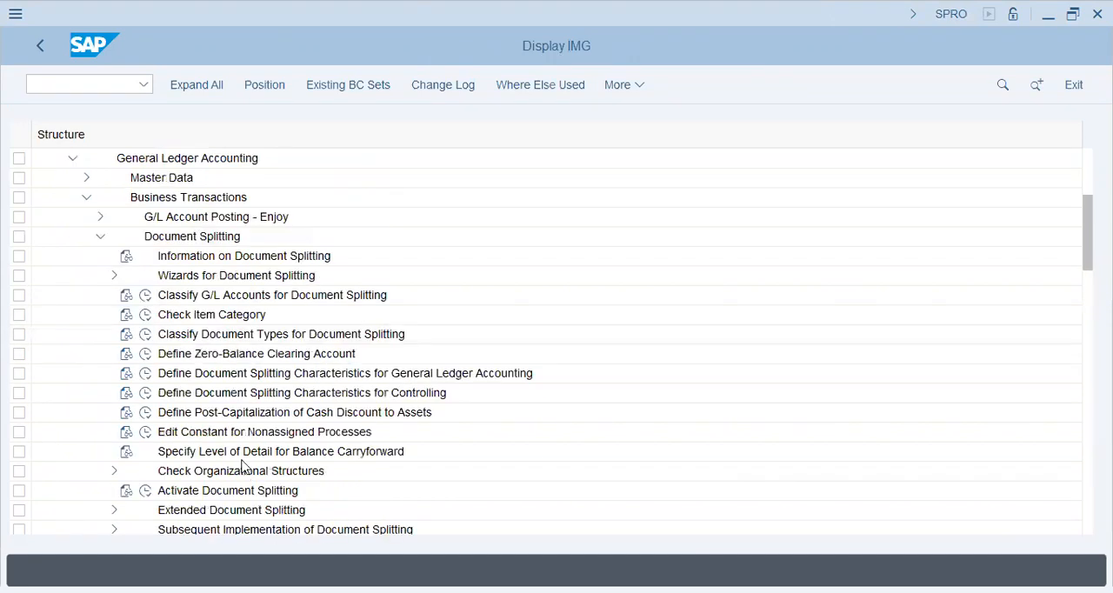
scroll(244, 467, "down", 1)
scroll(244, 468, "down", 1)
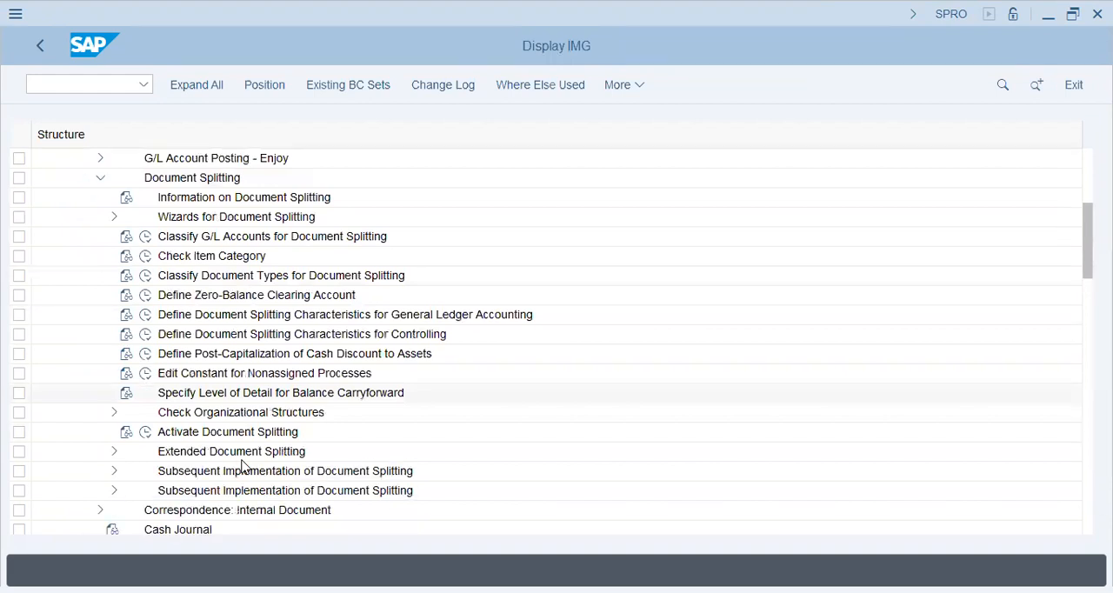
scroll(244, 392, "down", 1)
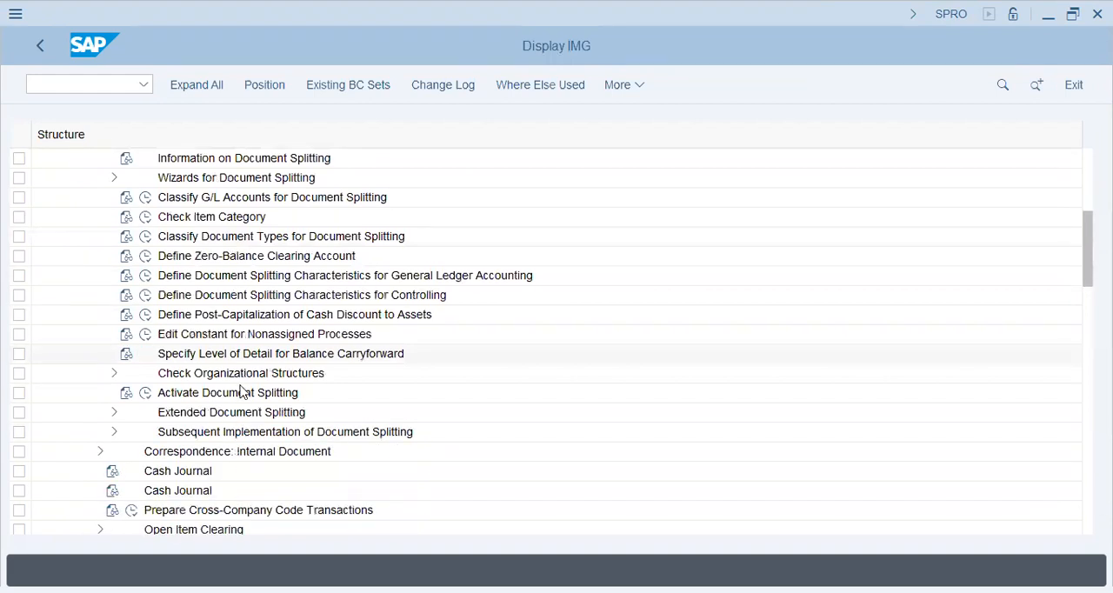
Step: Examine the activities under Check Organizational Structures in Document Splitting and collapse that node again
left_click(251, 338)
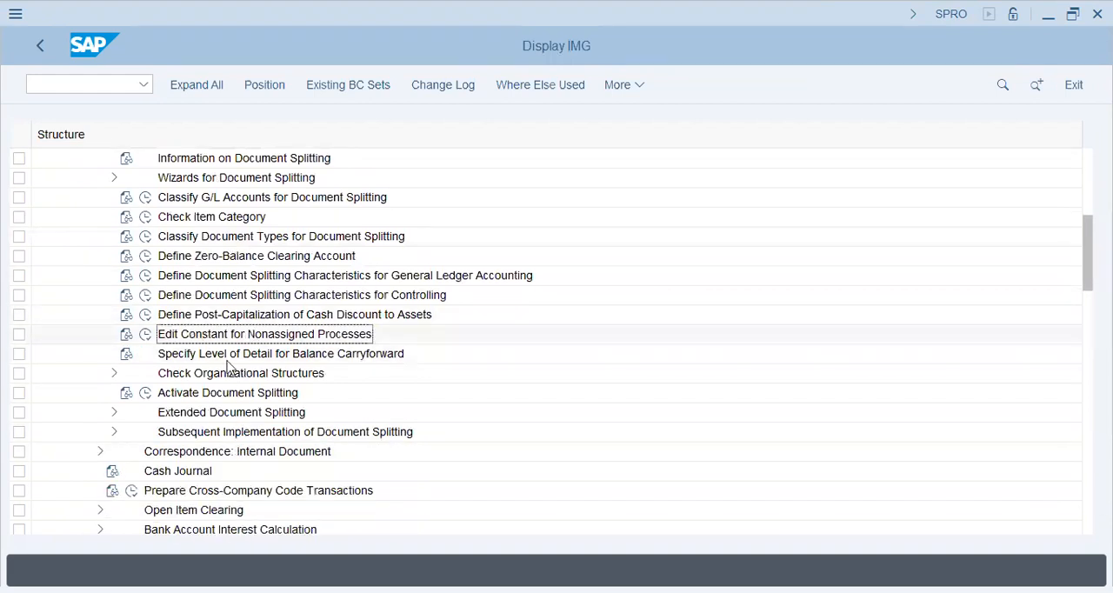
left_click(221, 379)
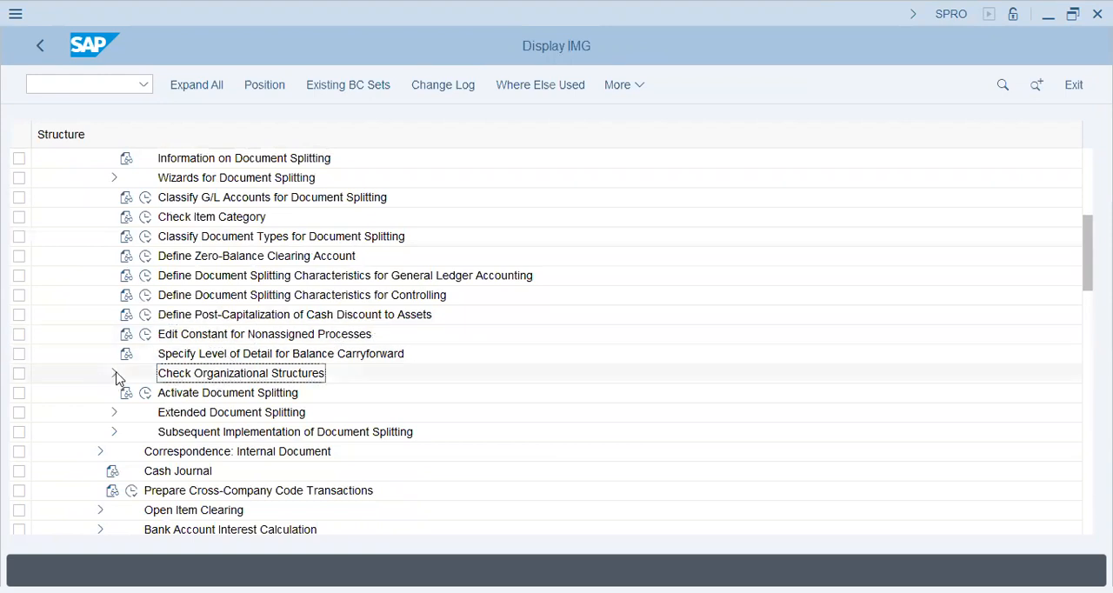
left_click(115, 374)
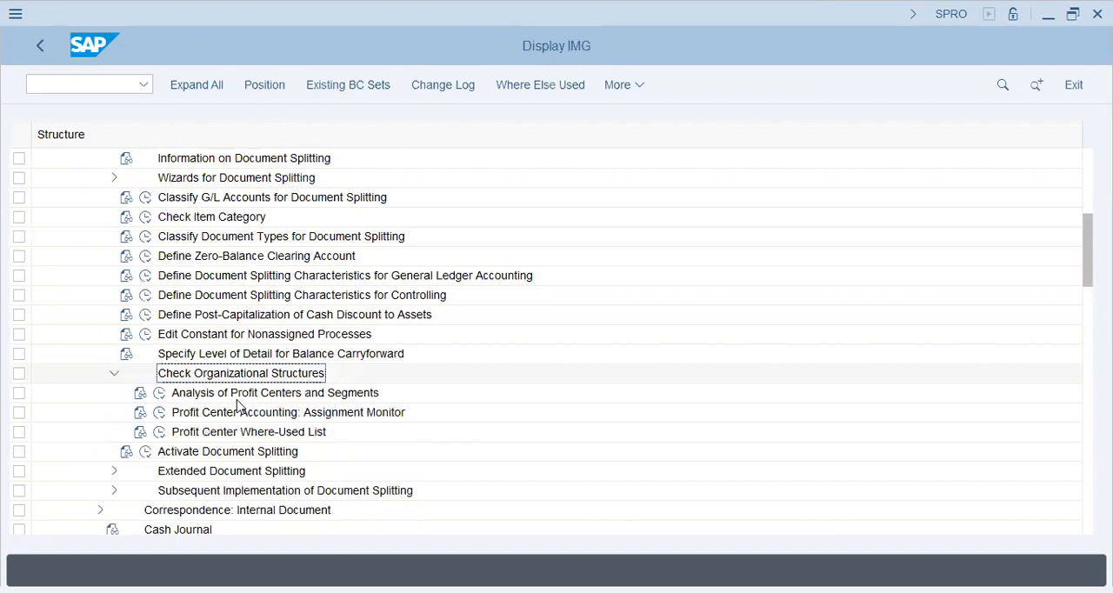
left_click(113, 376)
Step: Check the splitting method assigned in Activate Document Splitting and return to the implementation guide
left_click(145, 395)
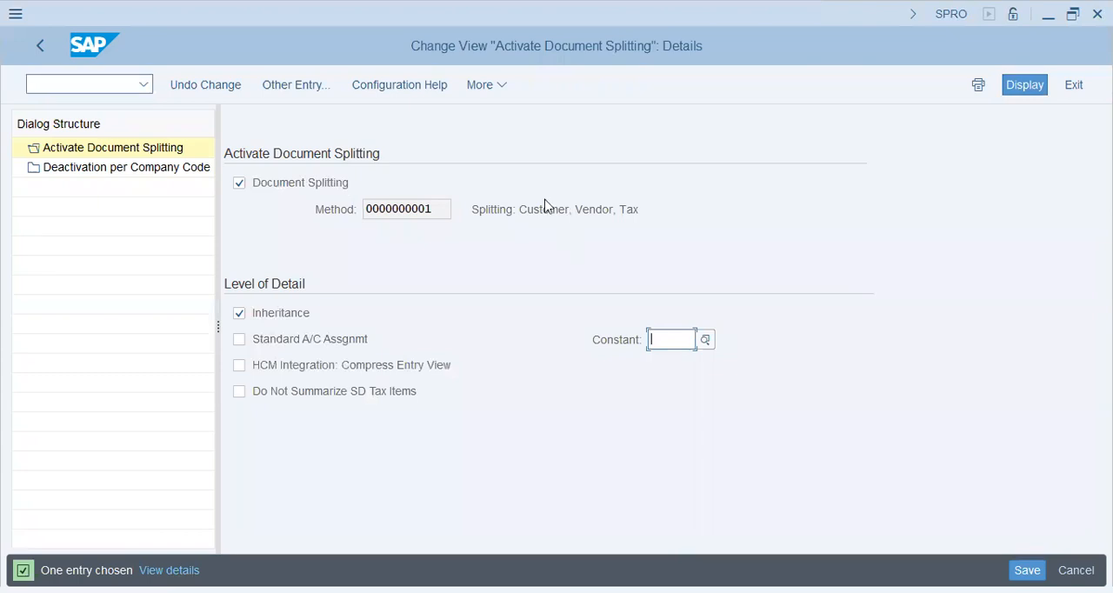
left_click(630, 210)
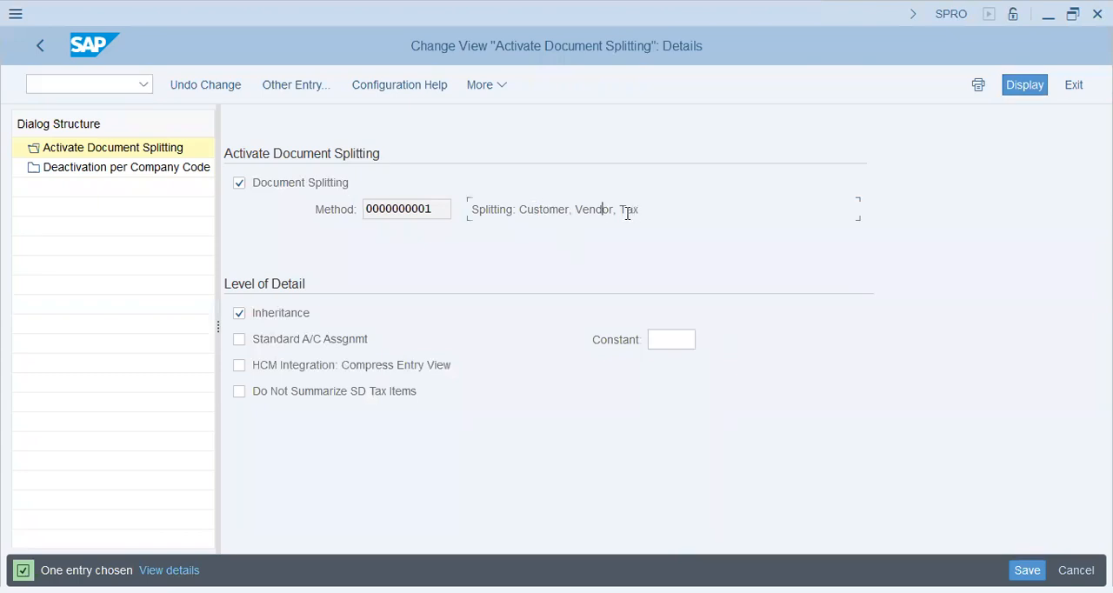
left_click(40, 45)
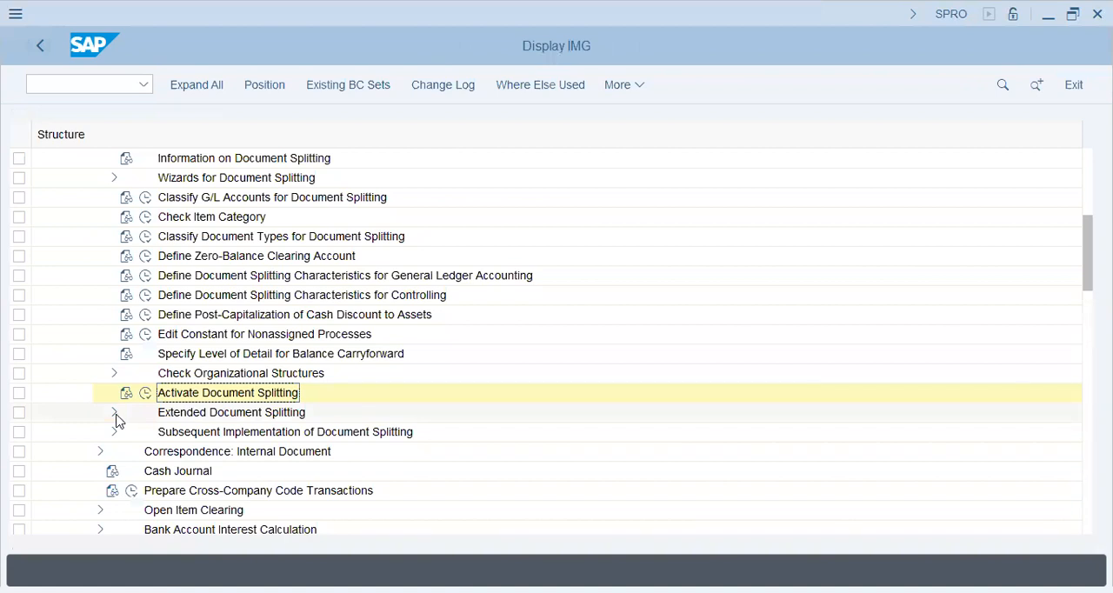
Step: Review the splitting methods in Define Document Splitting Method under Extended Document Splitting, and return to the implementation guide
left_click(115, 414)
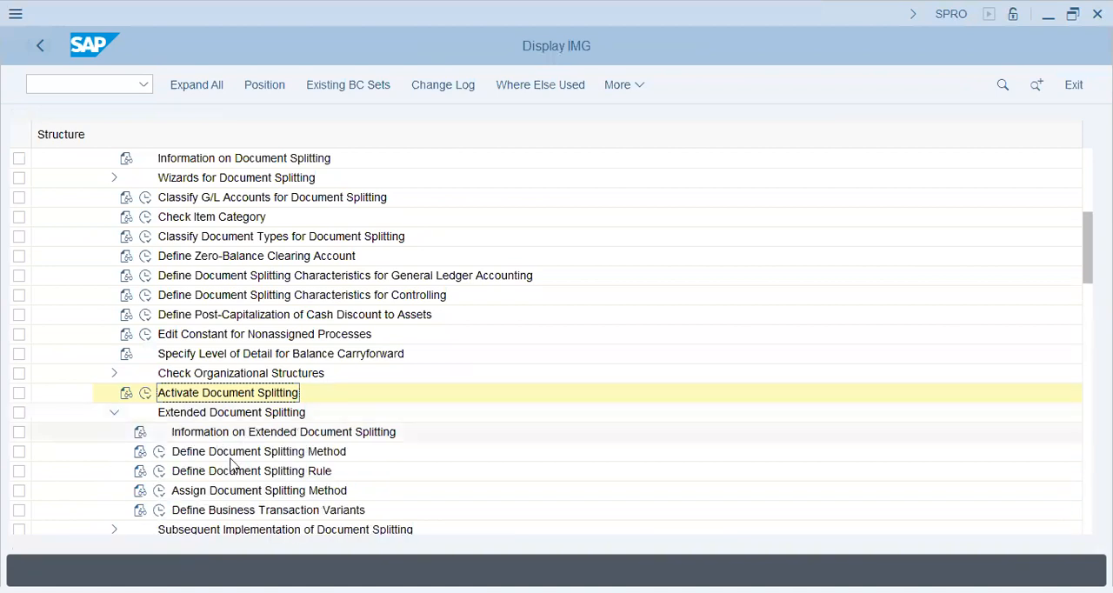
left_click(175, 453)
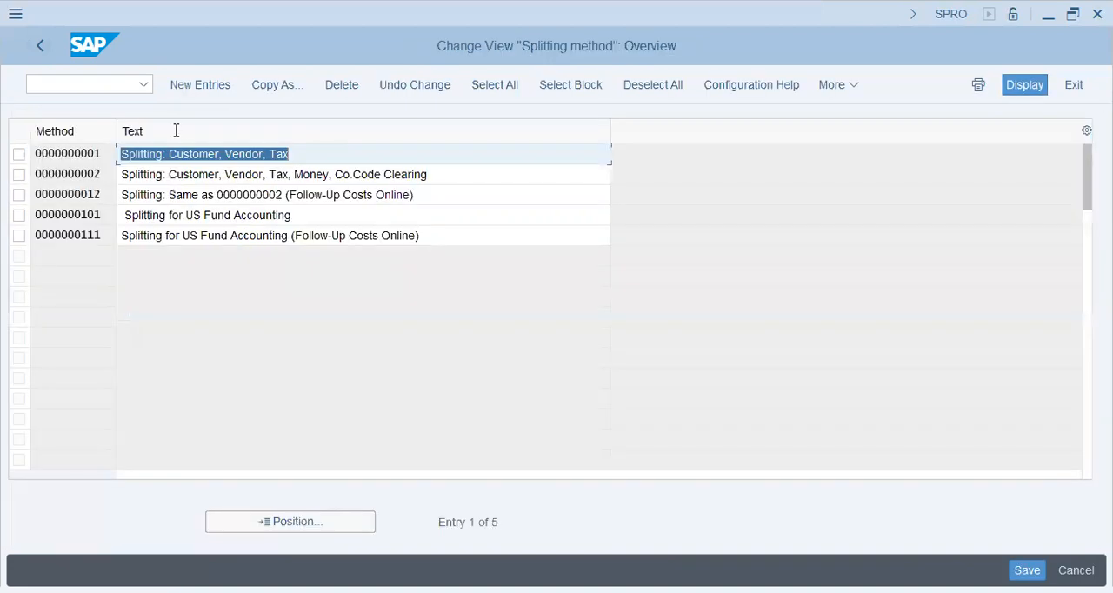
left_click(186, 152)
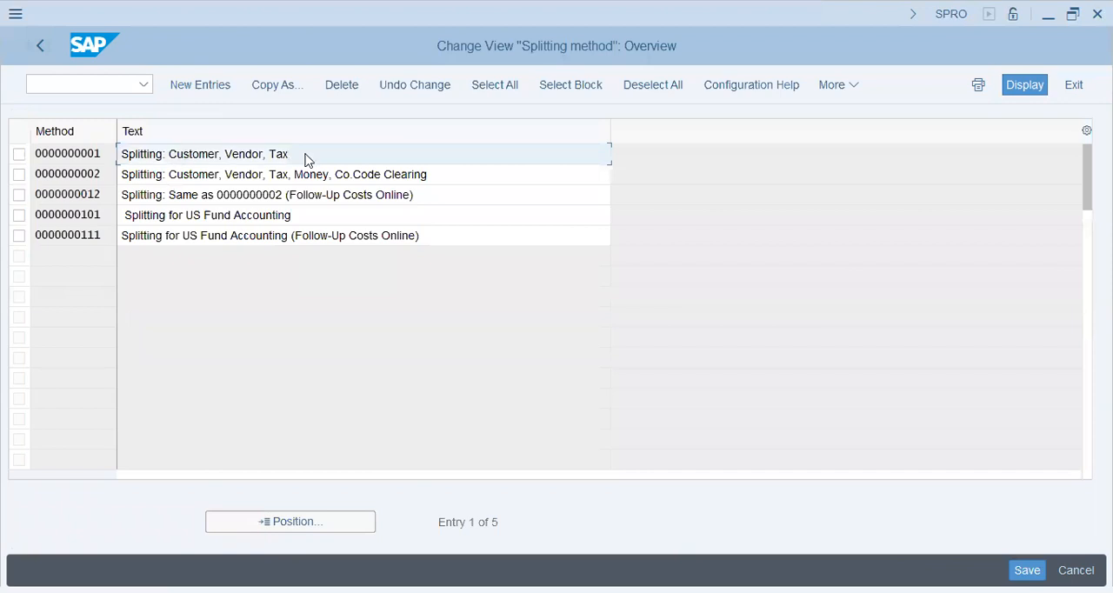
double_click(327, 154)
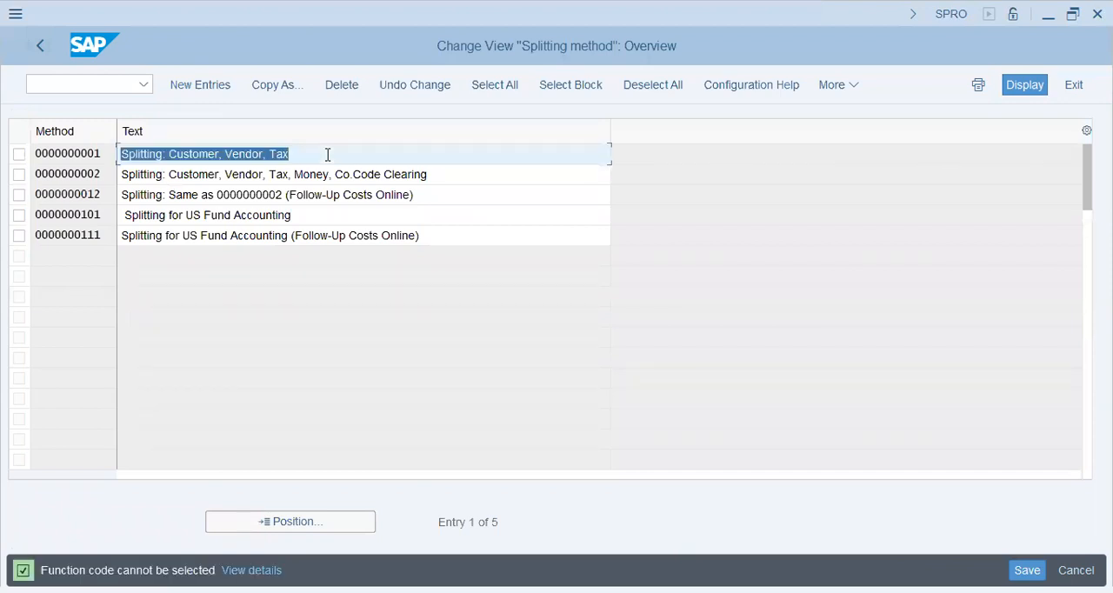
left_click(153, 240)
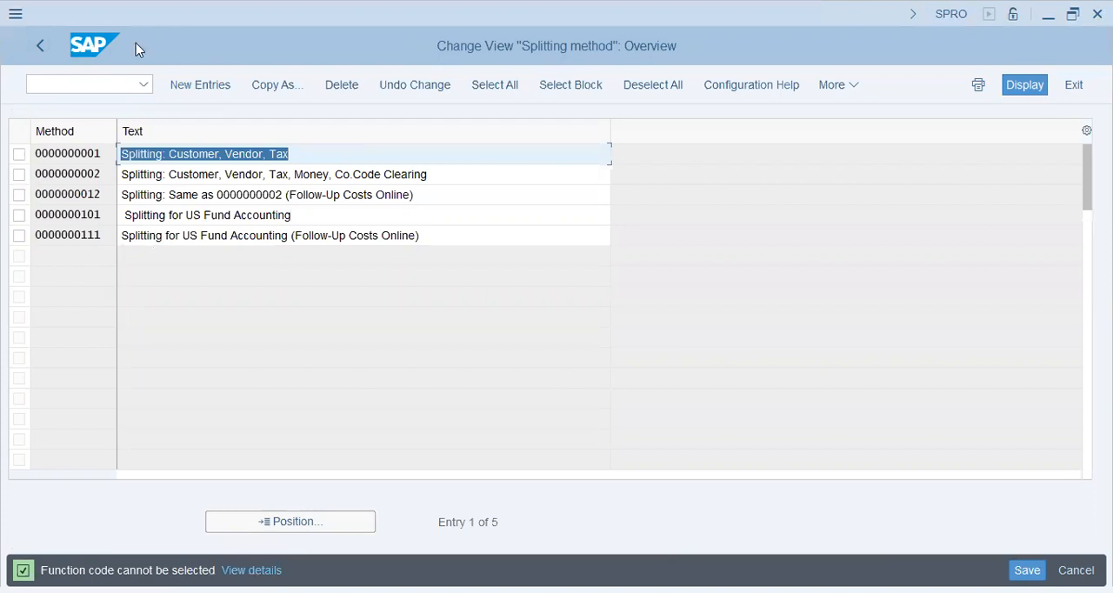
left_click(35, 52)
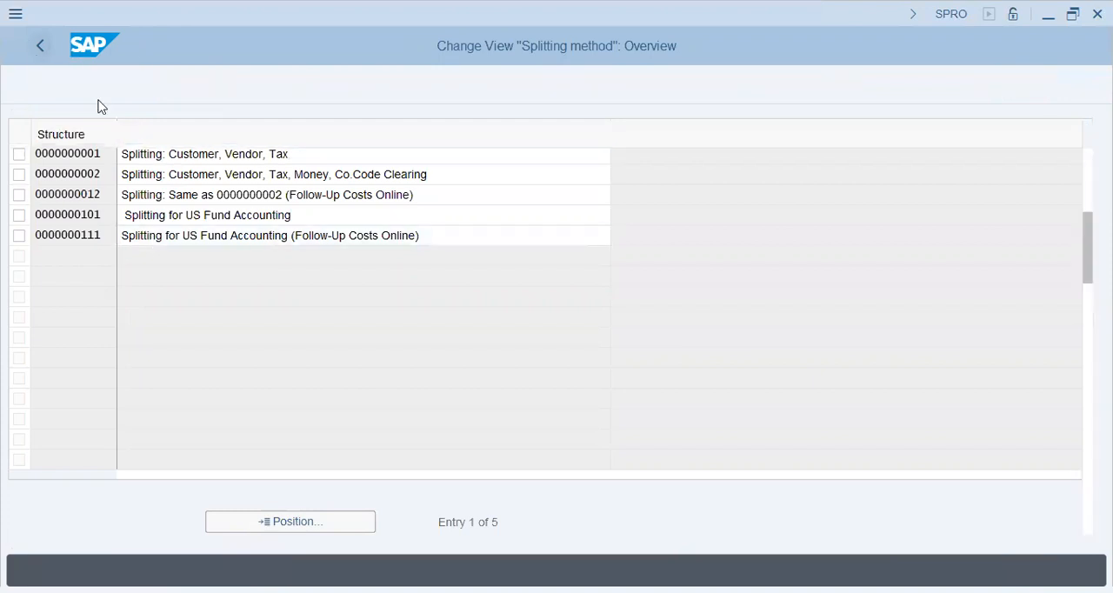
scroll(217, 380, "down", 1)
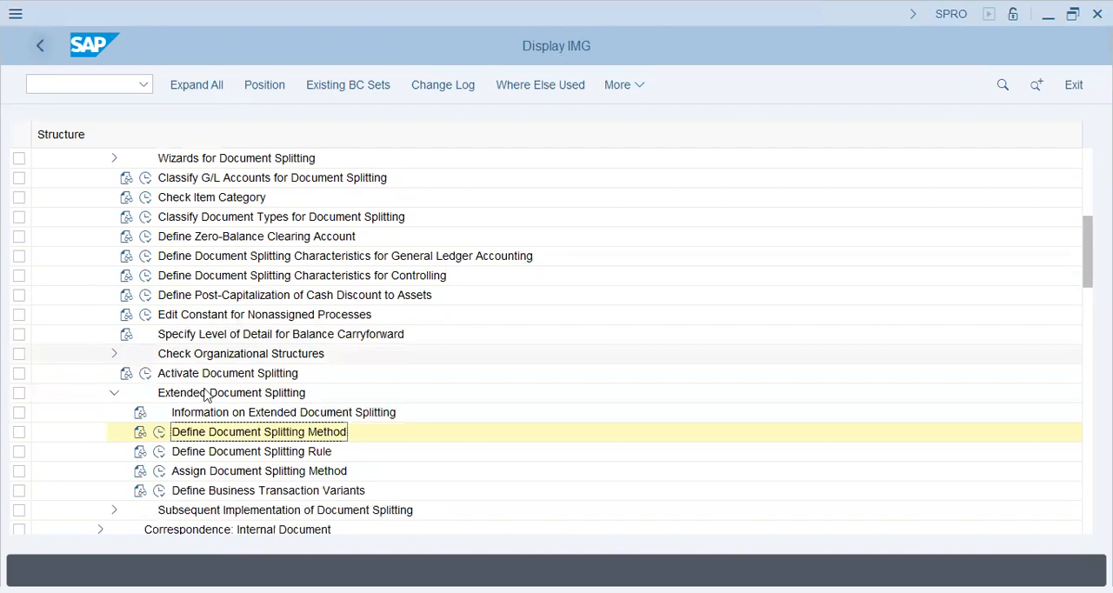
scroll(174, 395, "down", 3)
scroll(164, 384, "down", 1)
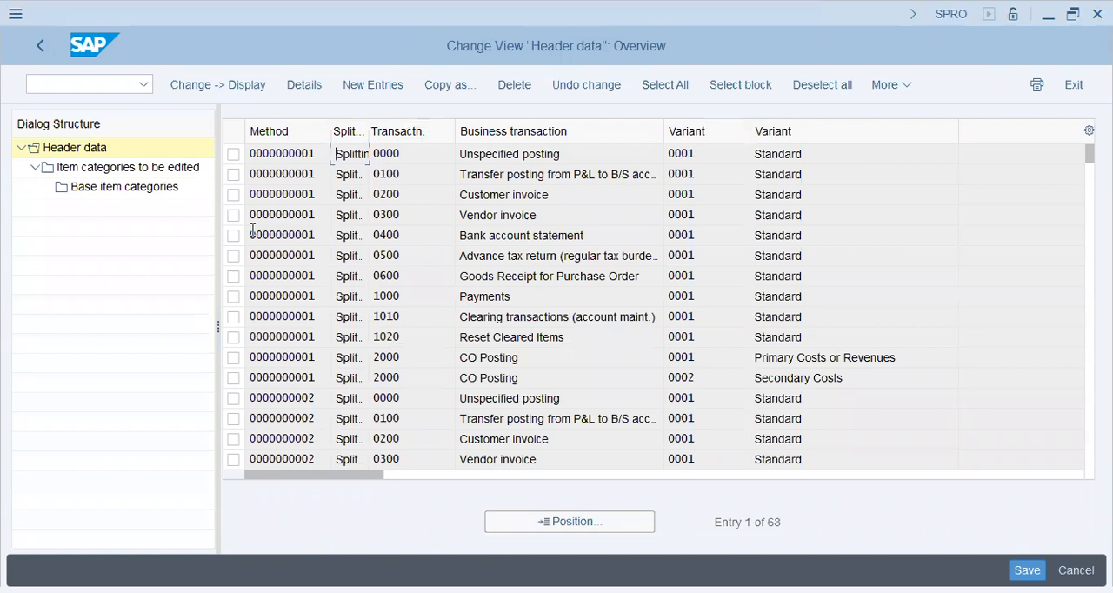
left_click(502, 215)
left_click(234, 215)
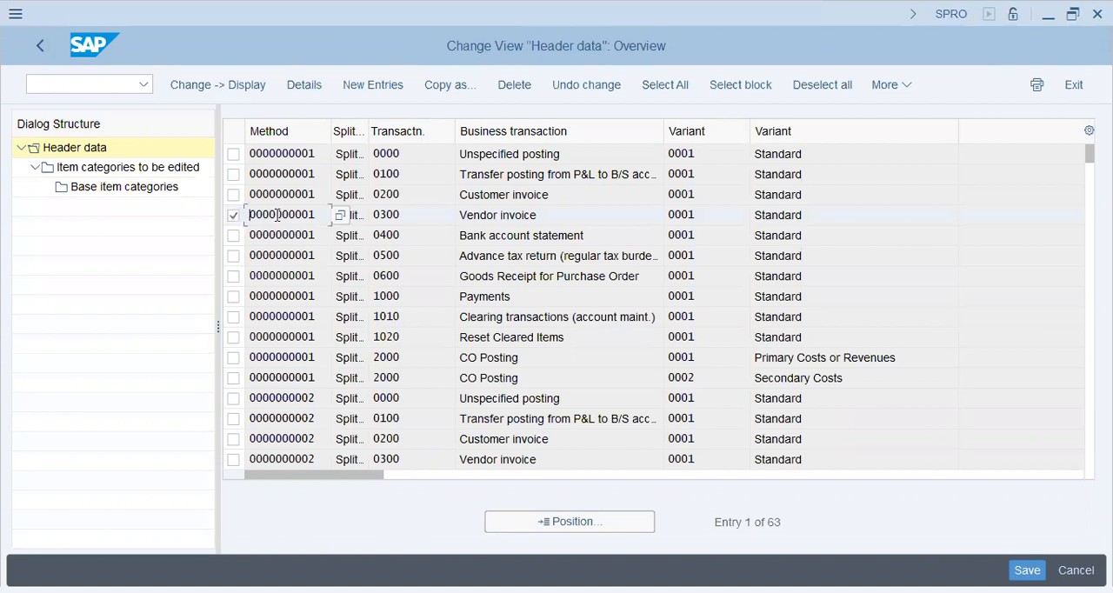
left_click(524, 217)
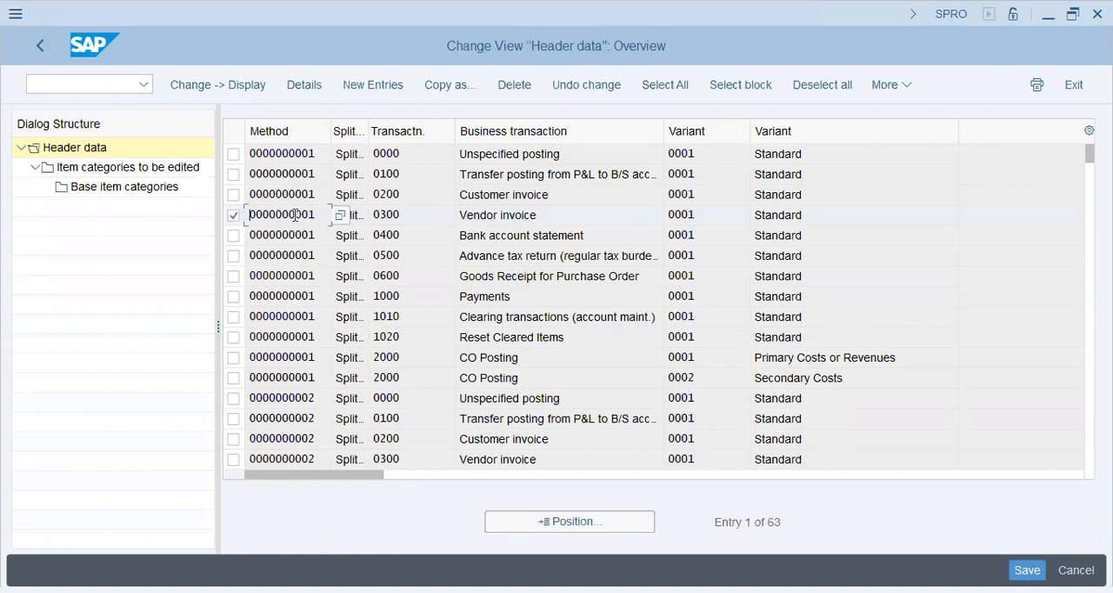
left_click(436, 216)
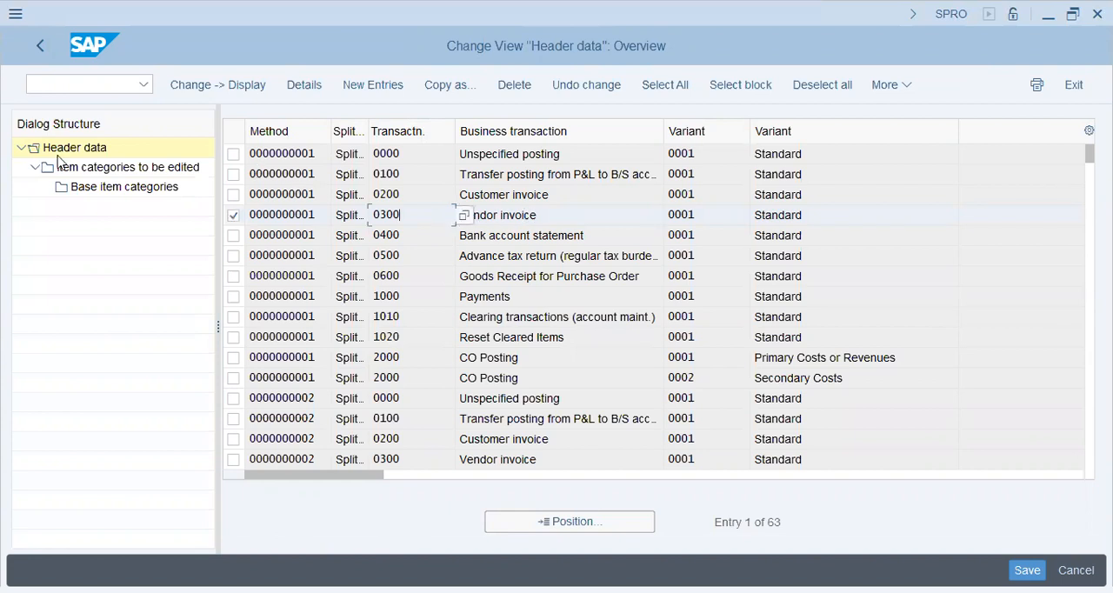
Step: Display the item categories to be edited for the vendor invoice rule and inspect the base item categories of Withholding Tax (05200)
double_click(99, 169)
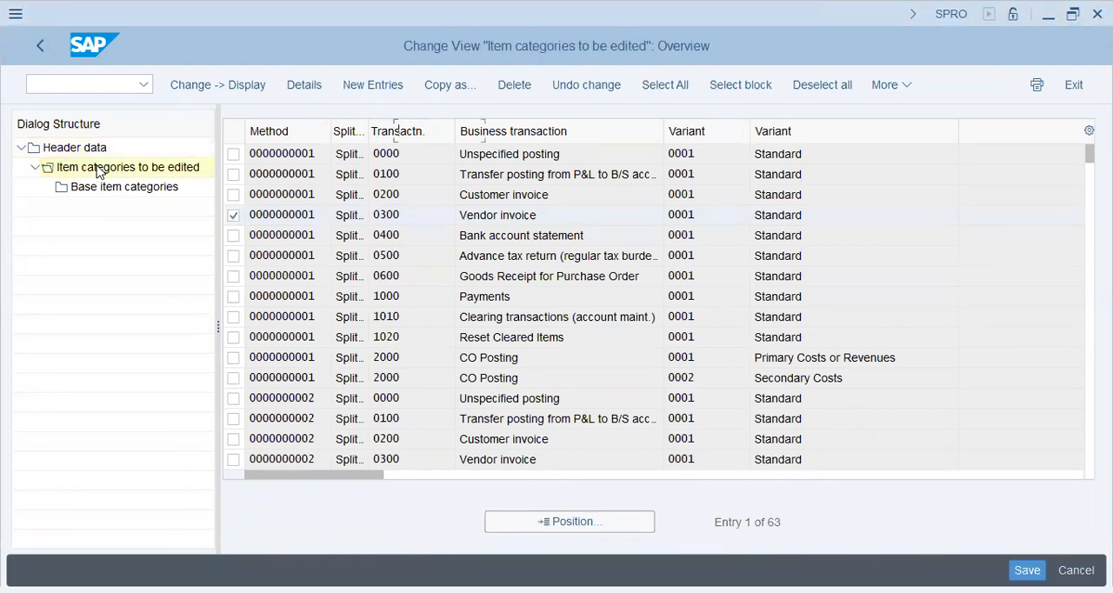
left_click(382, 350)
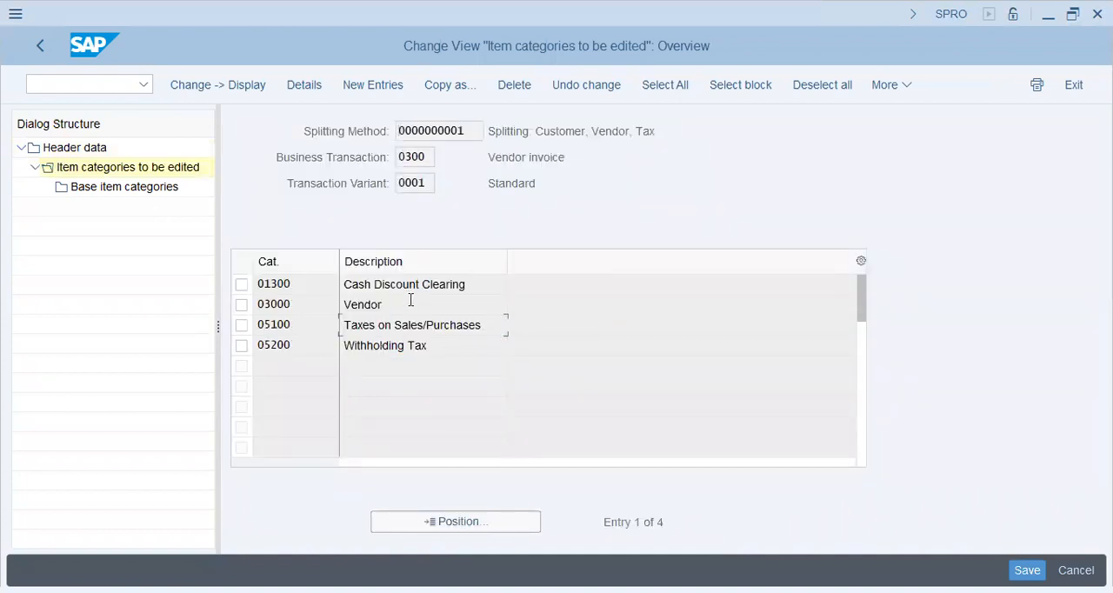
left_click(406, 306)
key("Up")
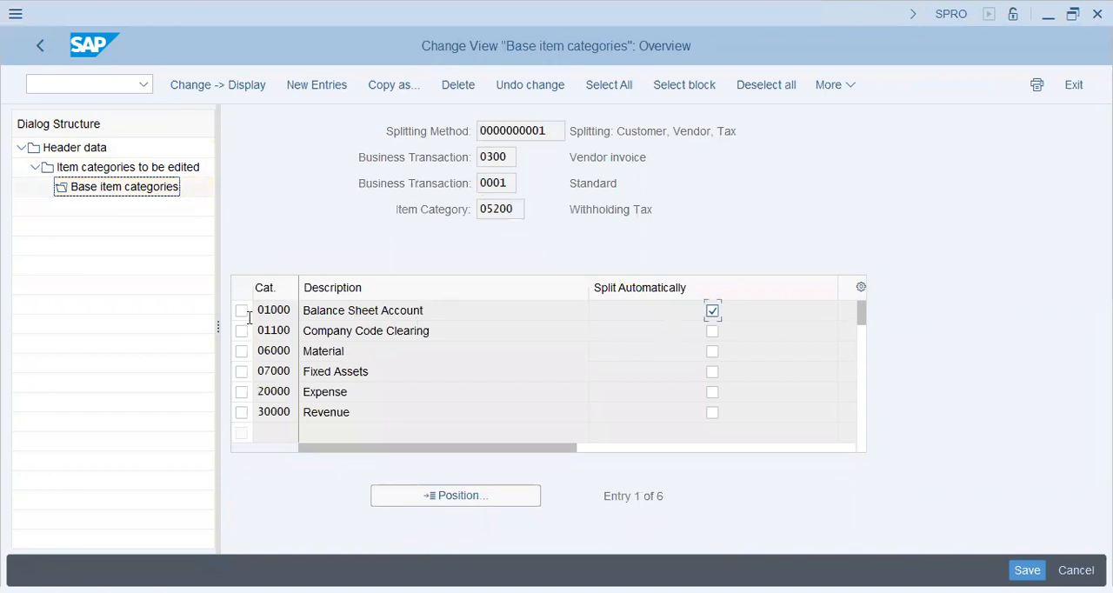
left_click(382, 313)
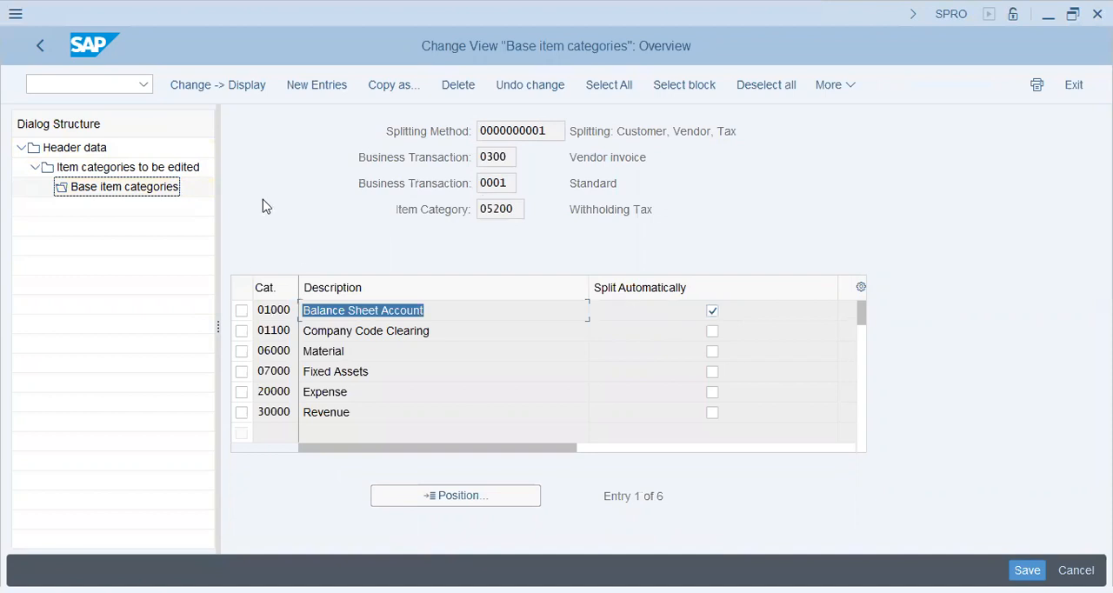
Step: Return to the item categories to be edited and inspect the base item categories of Vendor (03000)
left_click(93, 167)
double_click(93, 167)
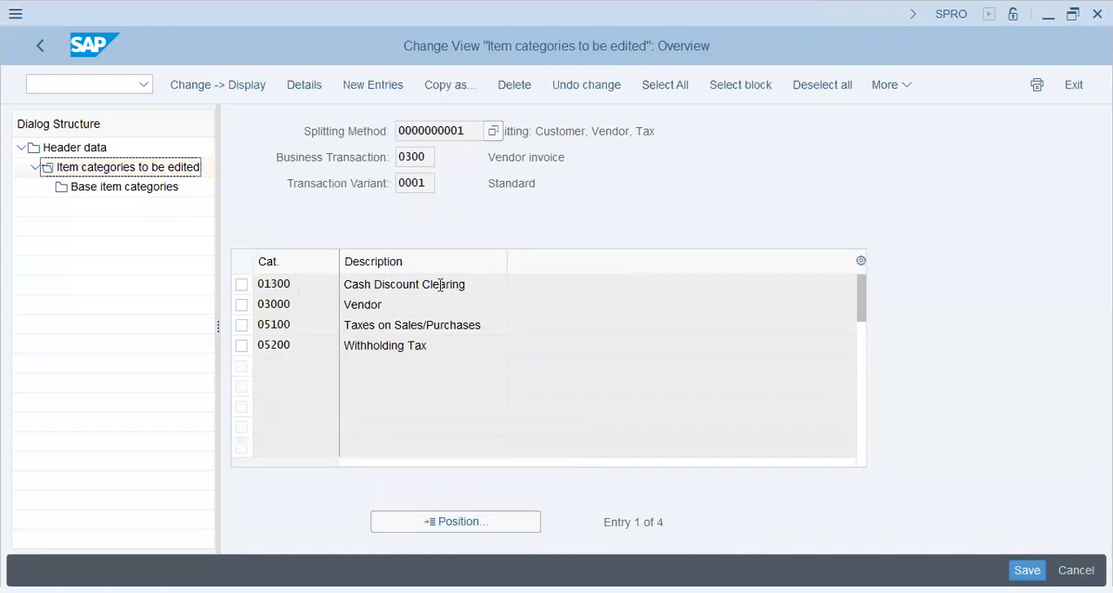
left_click(146, 190)
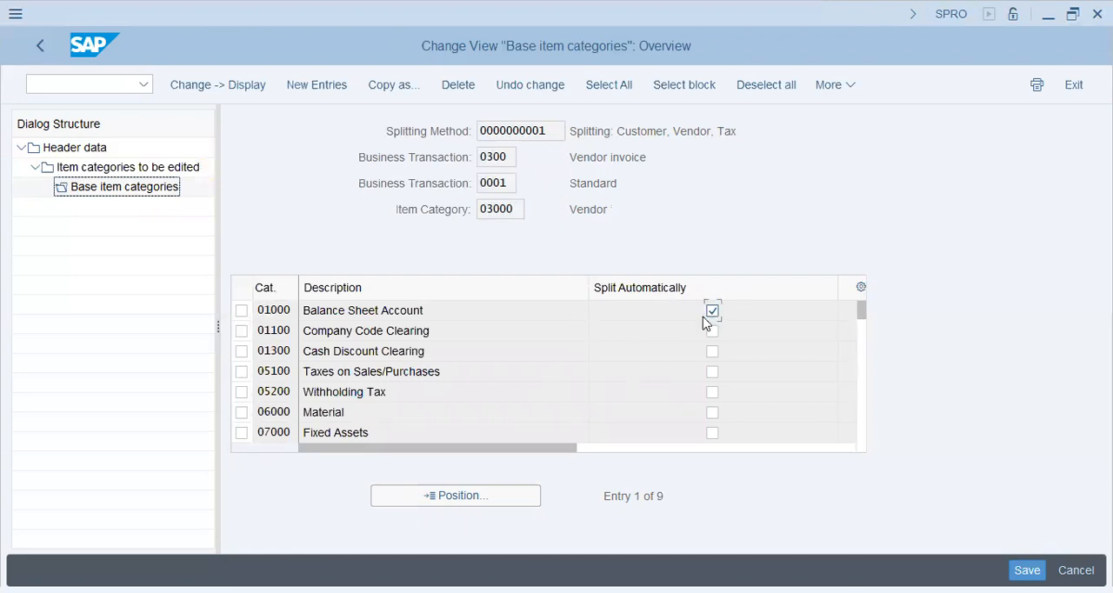
left_click(159, 187)
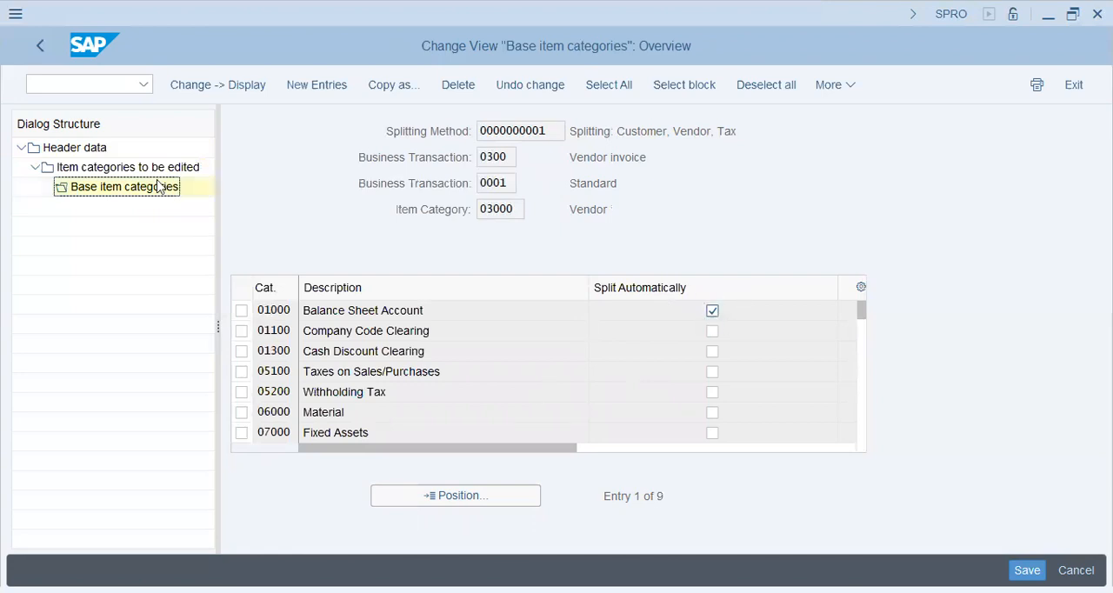
left_click(317, 413)
left_click(332, 391)
Step: Inspect the base item categories of Taxes on Sales/Purchases (05100) and their automatic split setting
left_click(152, 167)
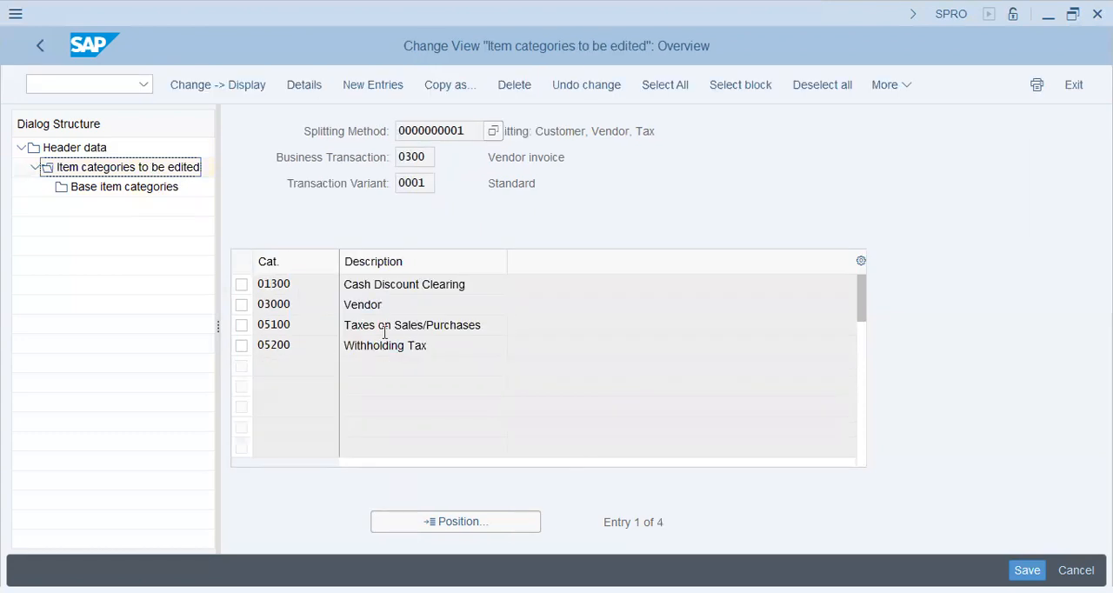
left_click(241, 324)
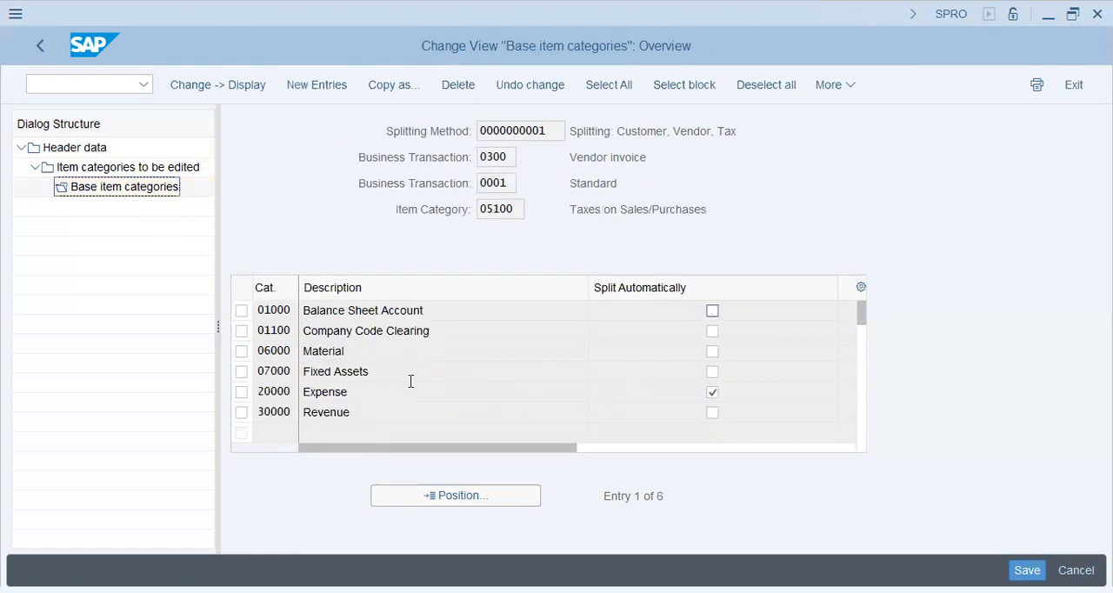
left_click(410, 391)
Step: Go back to the item categories, select Withholding Tax (05200) and display its base item categories again
left_click(115, 170)
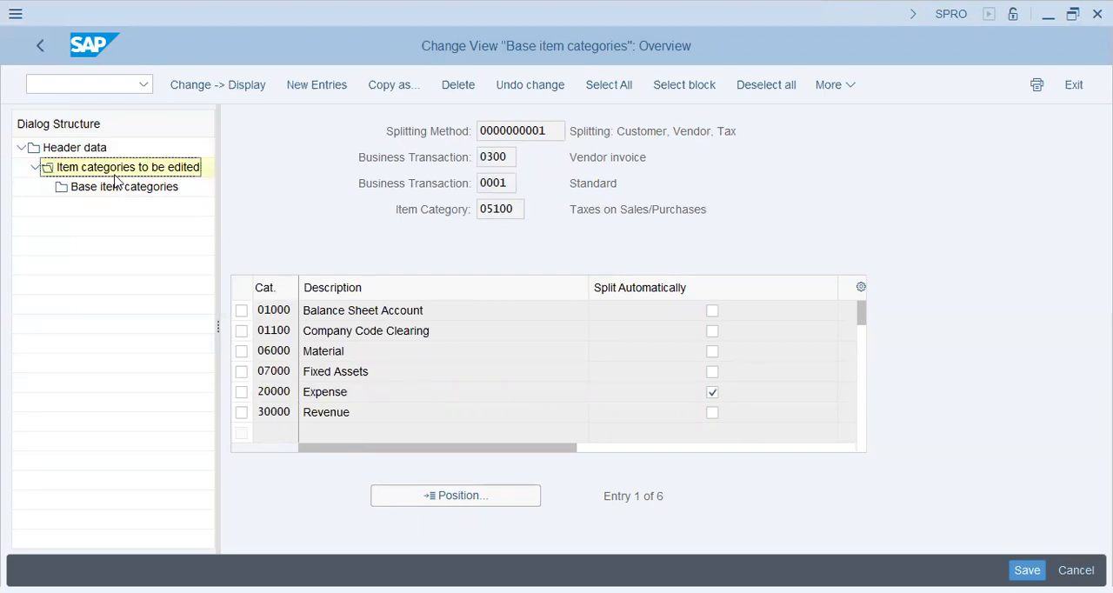
left_click(241, 345)
double_click(124, 187)
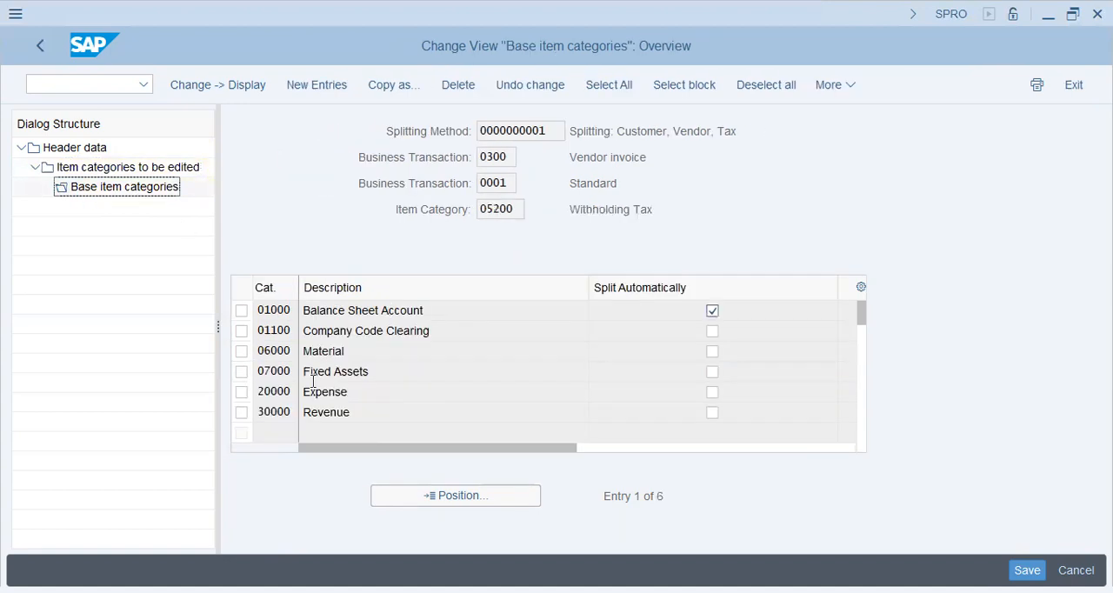
left_click(388, 315)
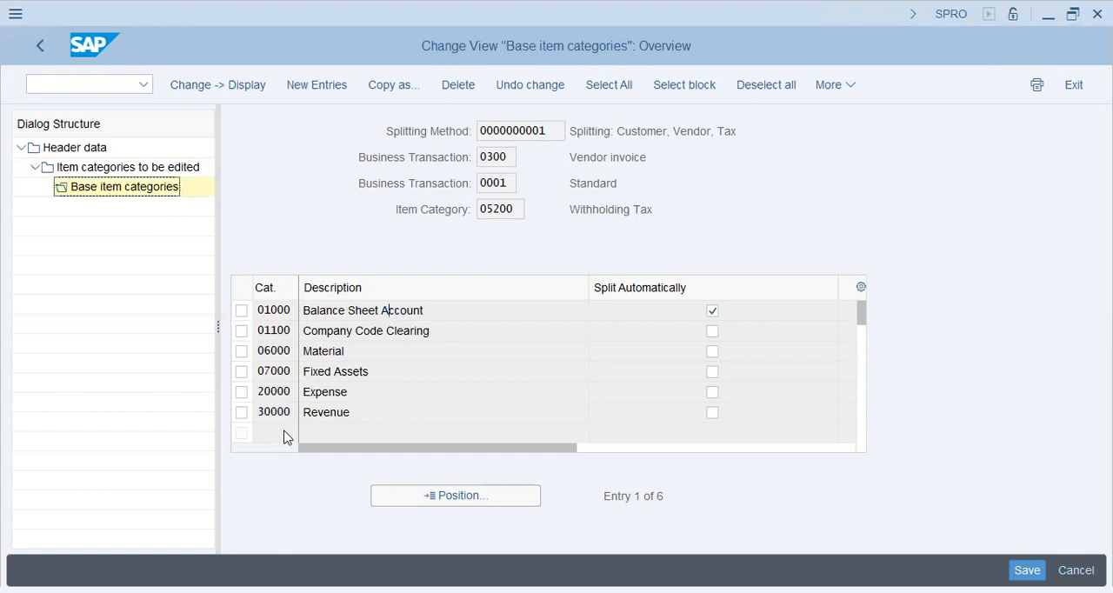
Step: Start a new base item category entry for Withholding Tax, examine the available base item categories, and leave without choosing one
left_click(322, 84)
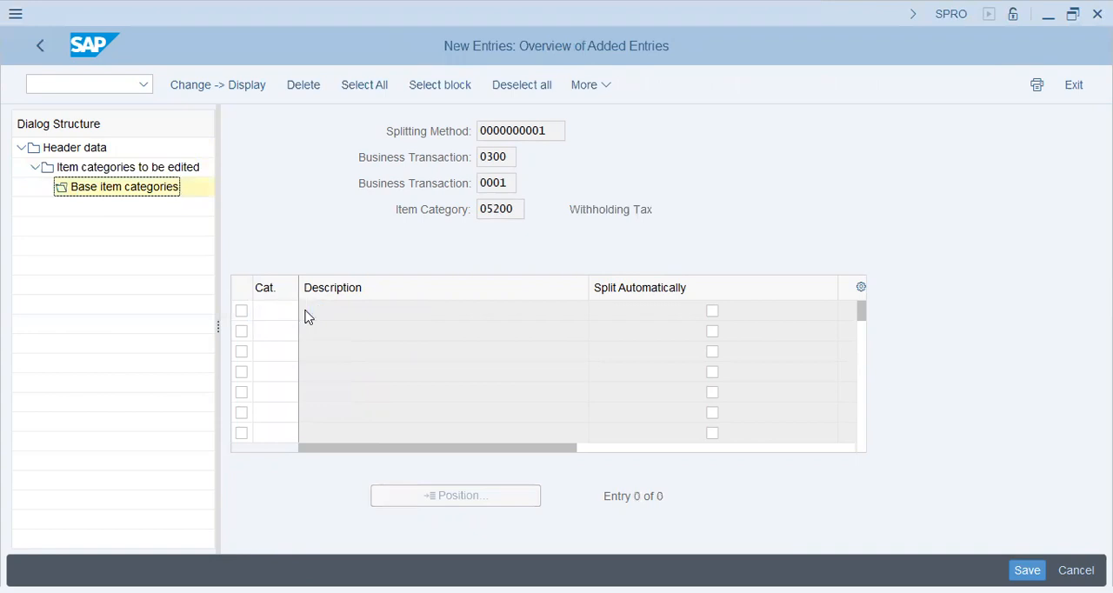
key("F4")
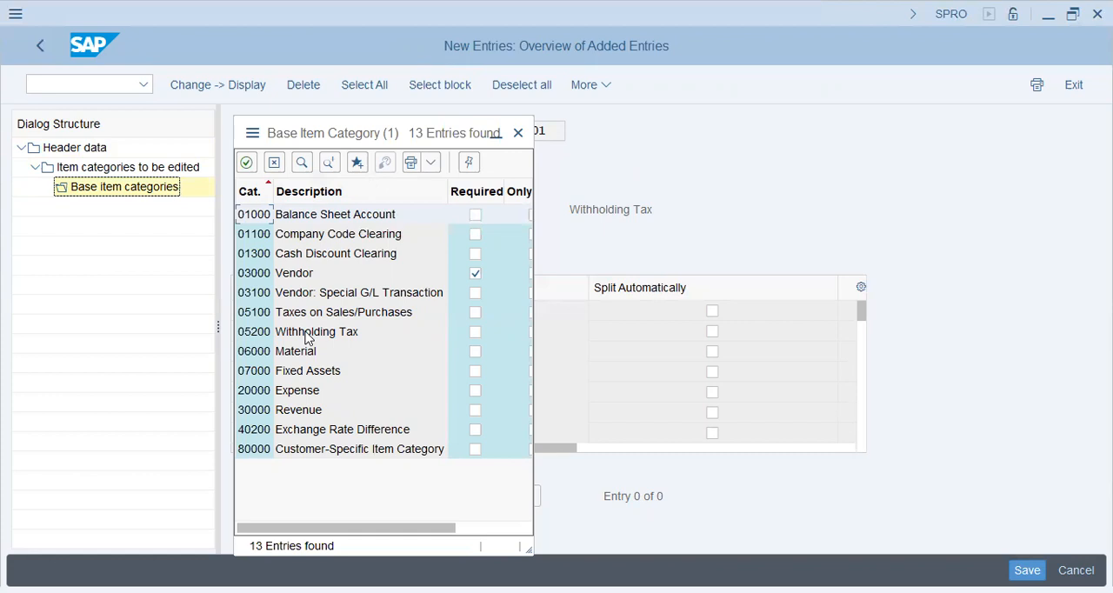
left_click(306, 337)
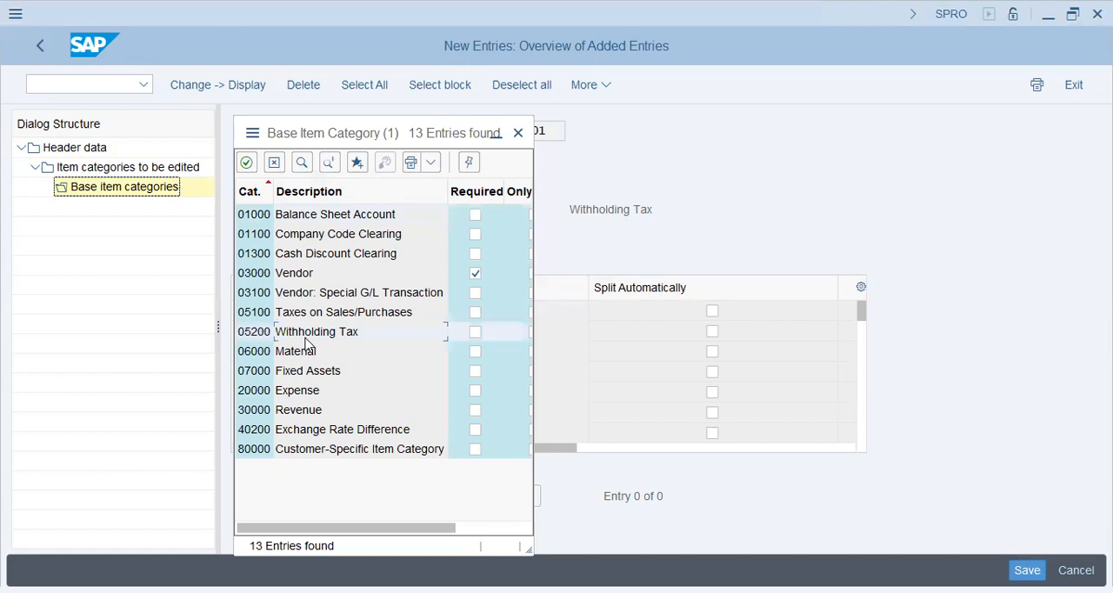
left_click(296, 412)
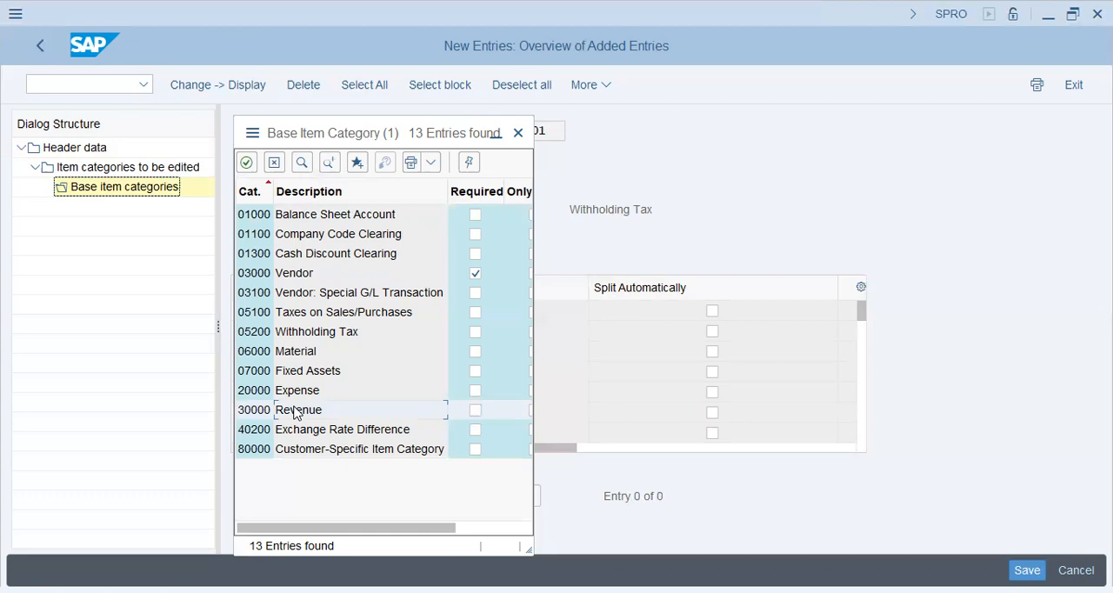
left_click(275, 164)
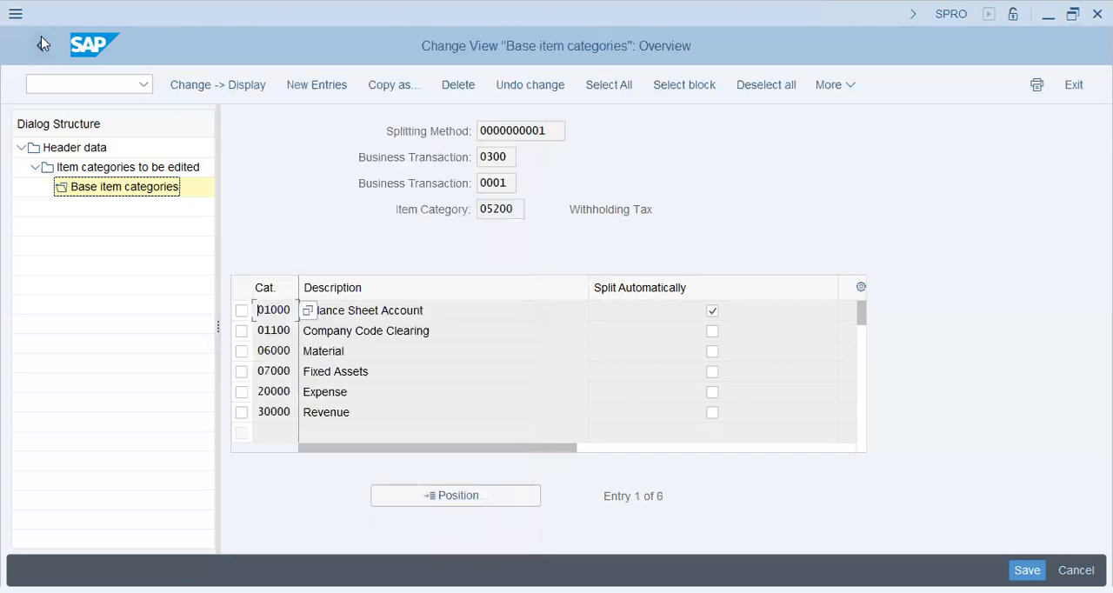
Step: Leave the vendor invoice splitting rule and open the Assign Document Splitting Method activity to inspect the assigned method
left_click(41, 36)
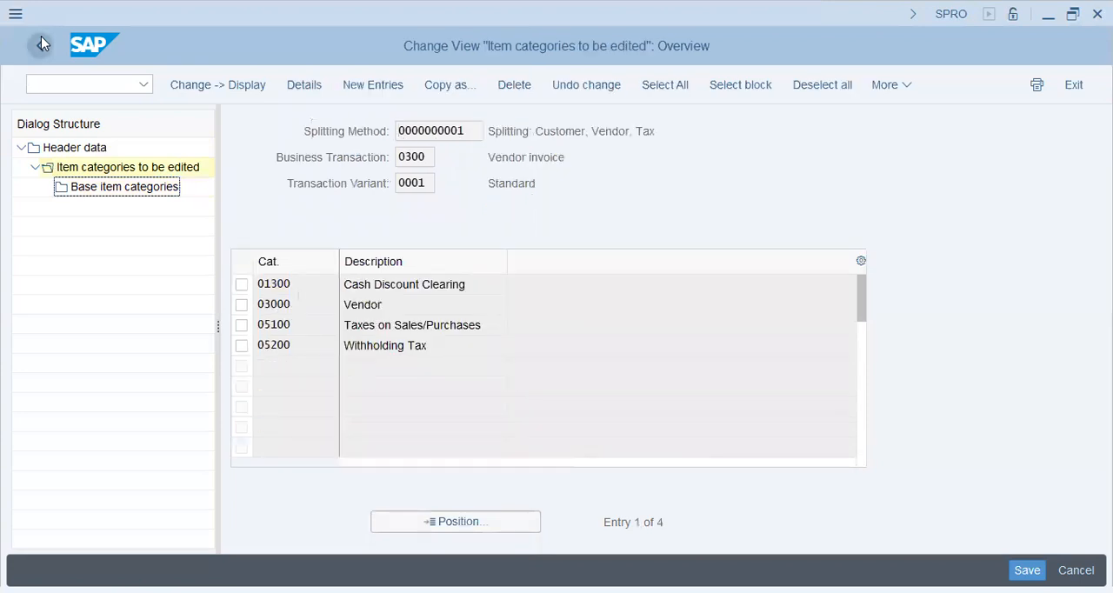
left_click(41, 35)
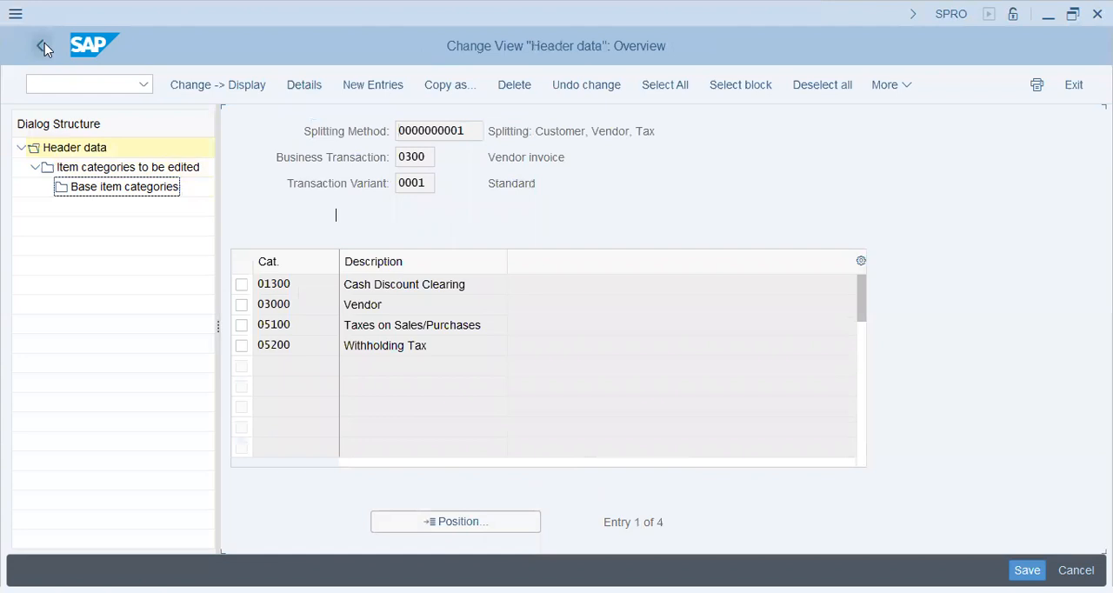
left_click(44, 43)
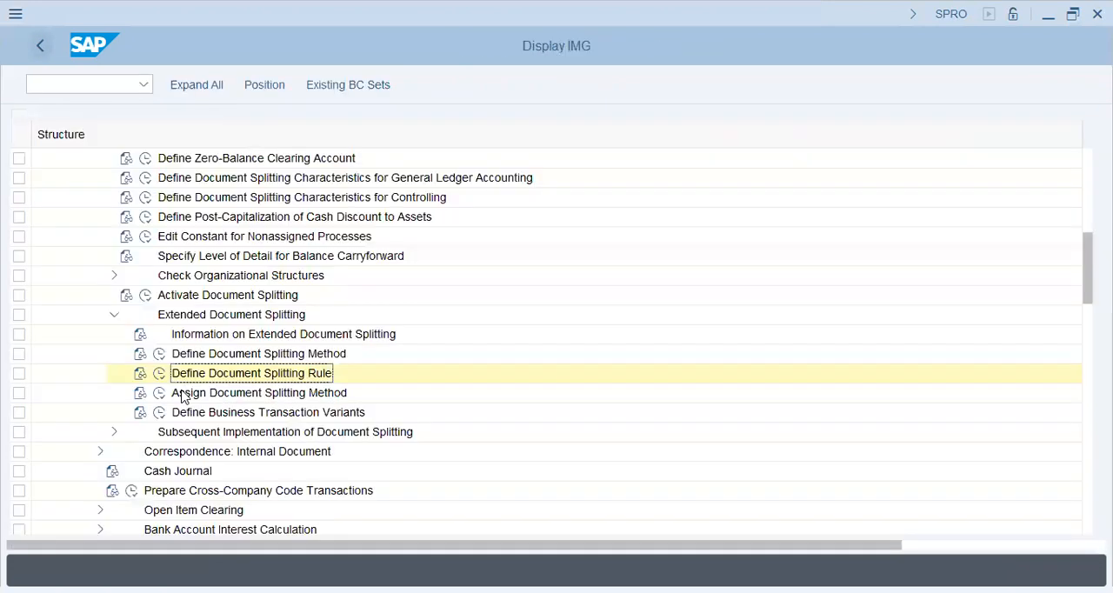
left_click(162, 395)
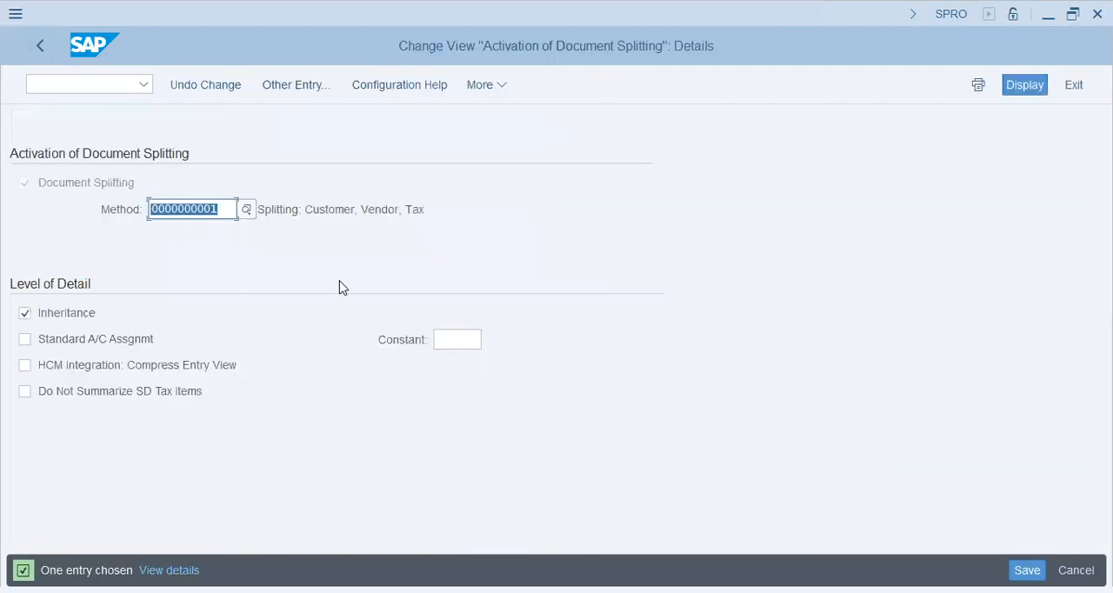
left_click(349, 213)
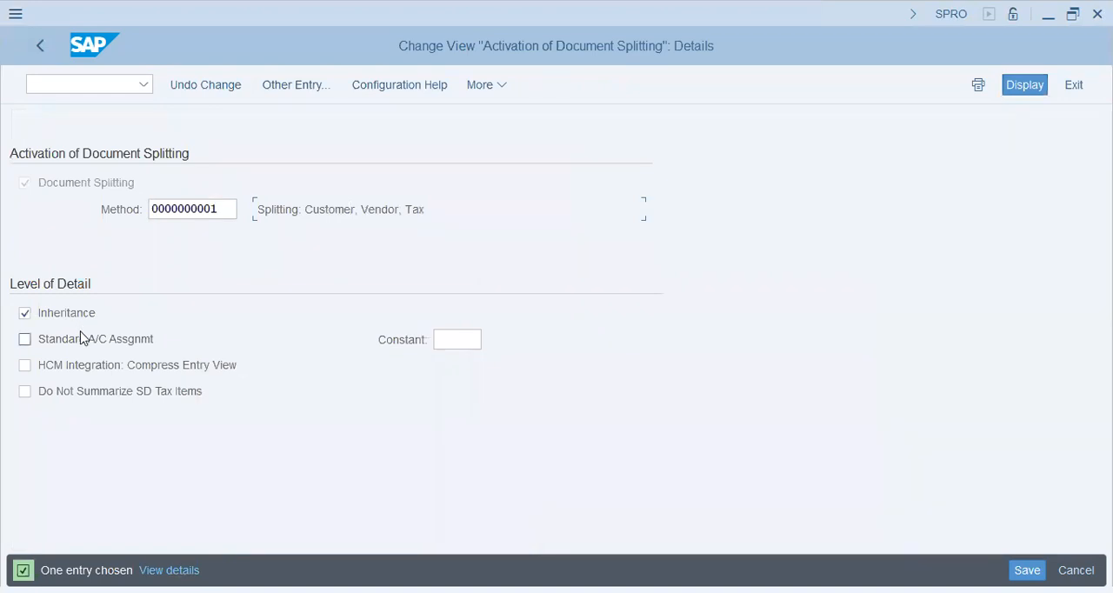
Step: Try to enable Standard A/C Assgnmt for document splitting without entering a constant
left_click(131, 345)
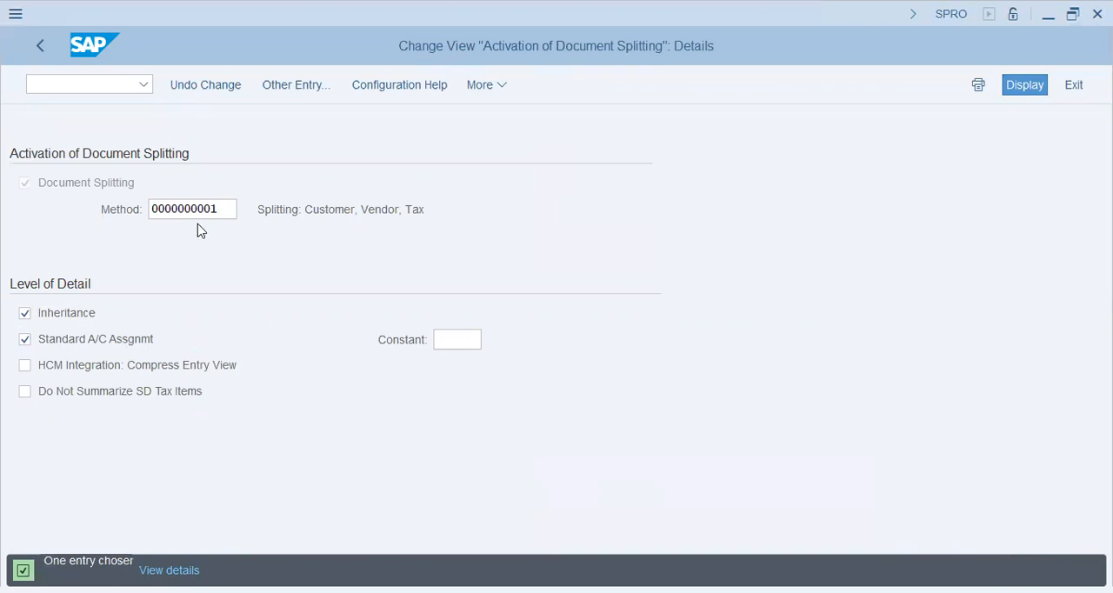
key("F12")
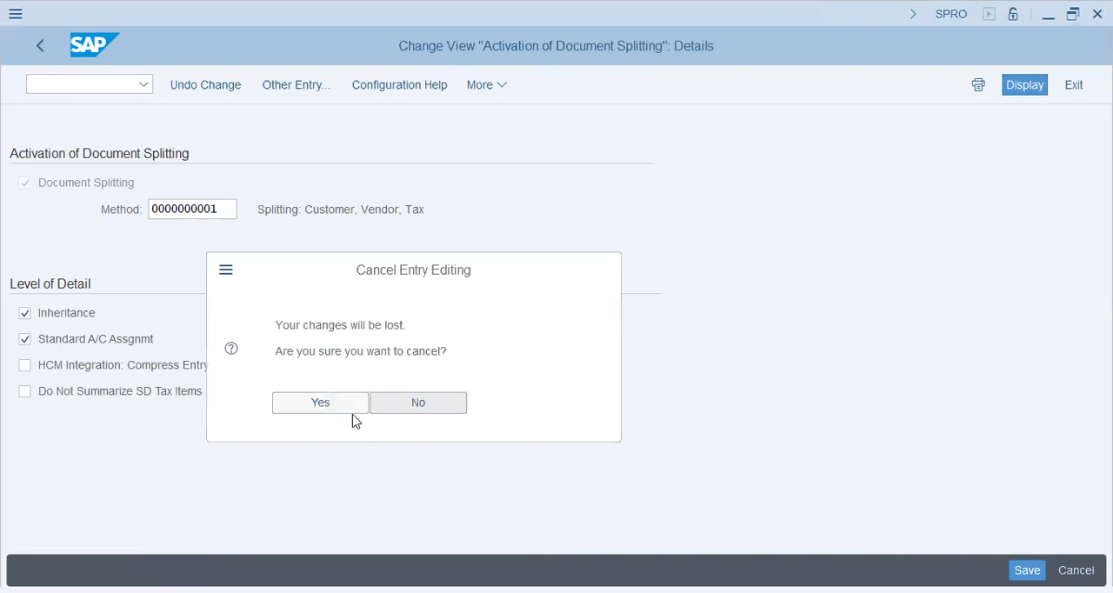
left_click(137, 344)
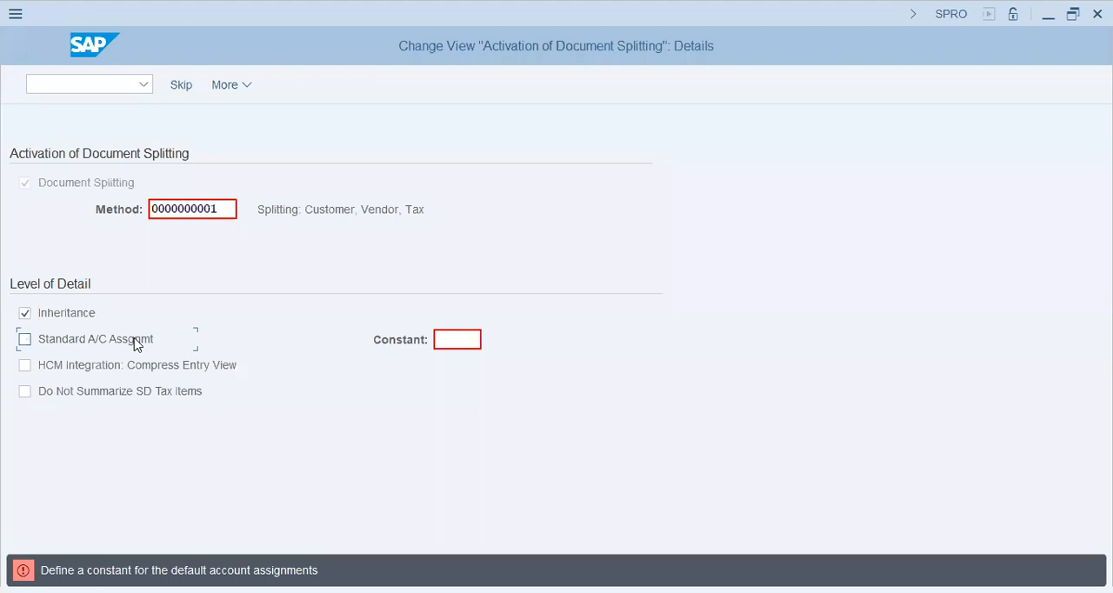
Step: Display the field help for Standard A/C Assgnmt and read its use and dependencies, leaving the indicator off
left_click(137, 344)
key("F1")
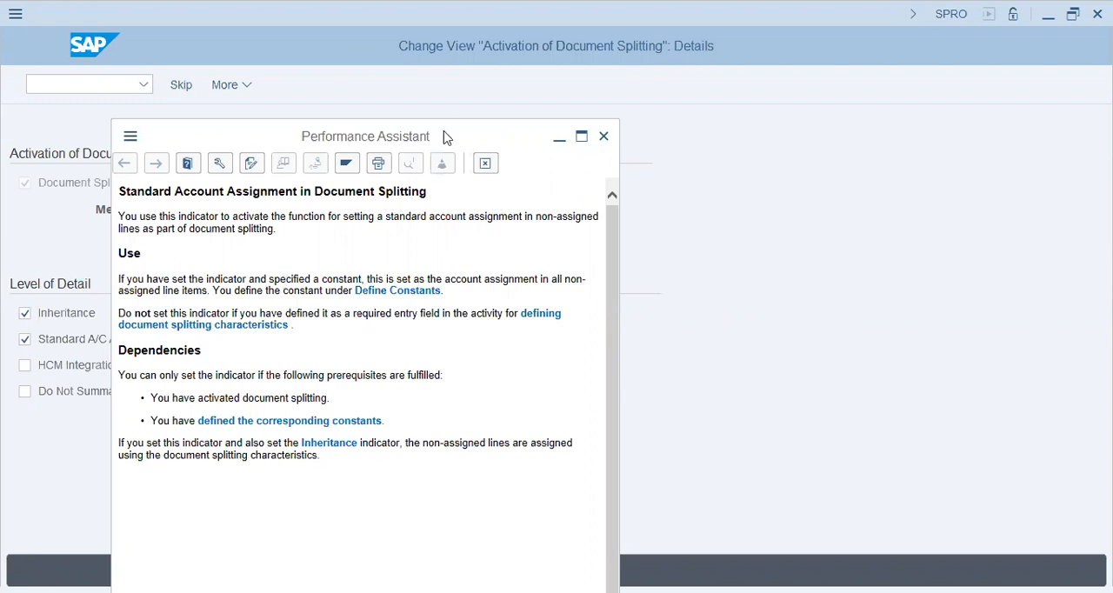
left_click_drag(444, 134, 917, 99)
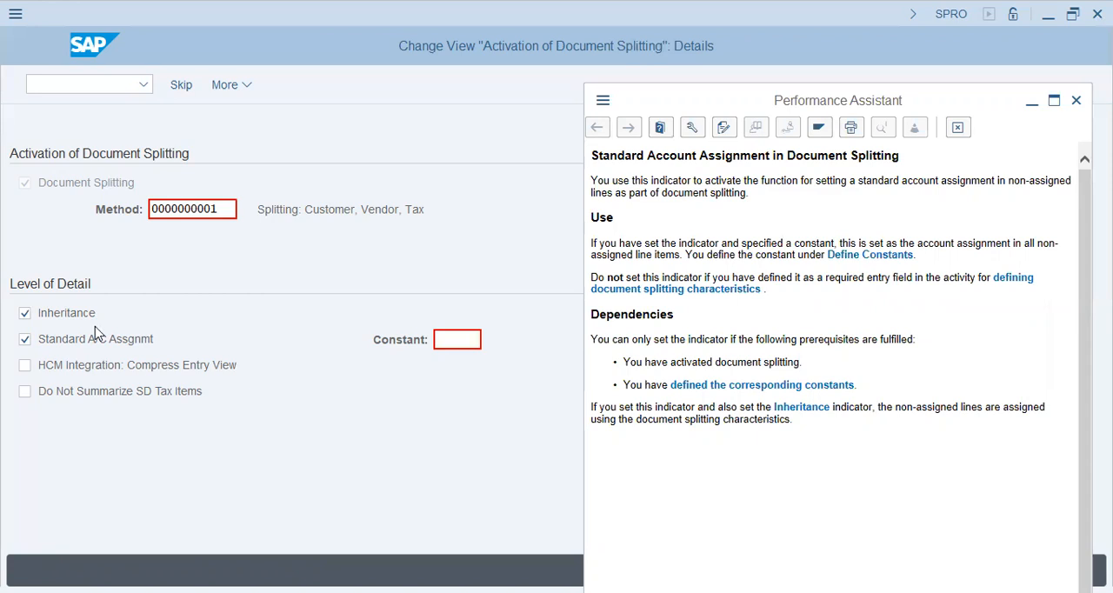
left_click(325, 306)
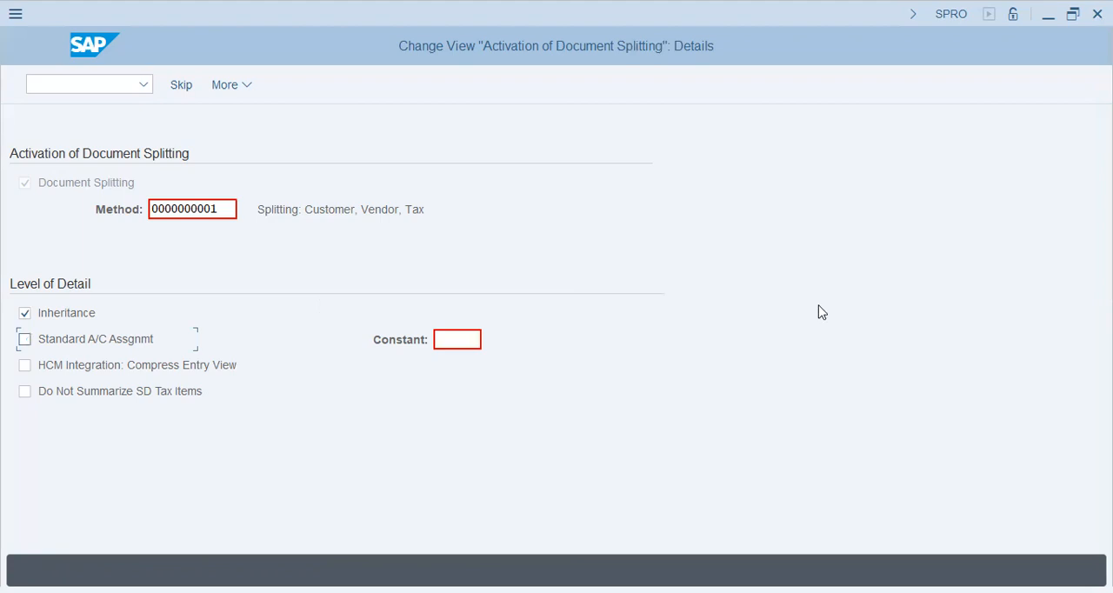
key("F1")
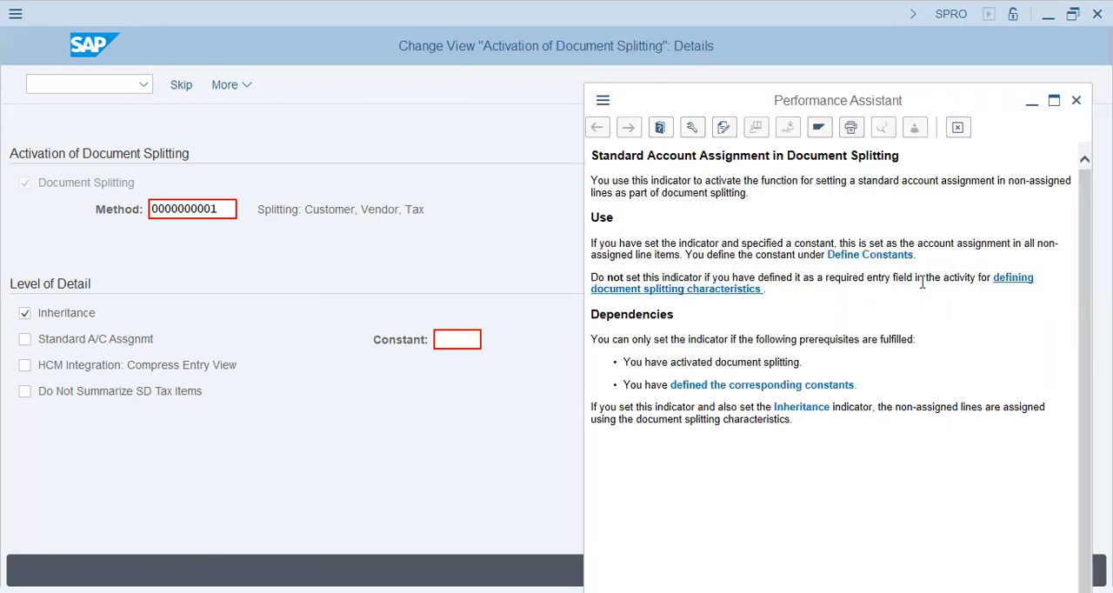
Step: Follow the help link to the document splitting characteristics for general ledgers, inspect the Profit Center entry, and go back
left_click(705, 295)
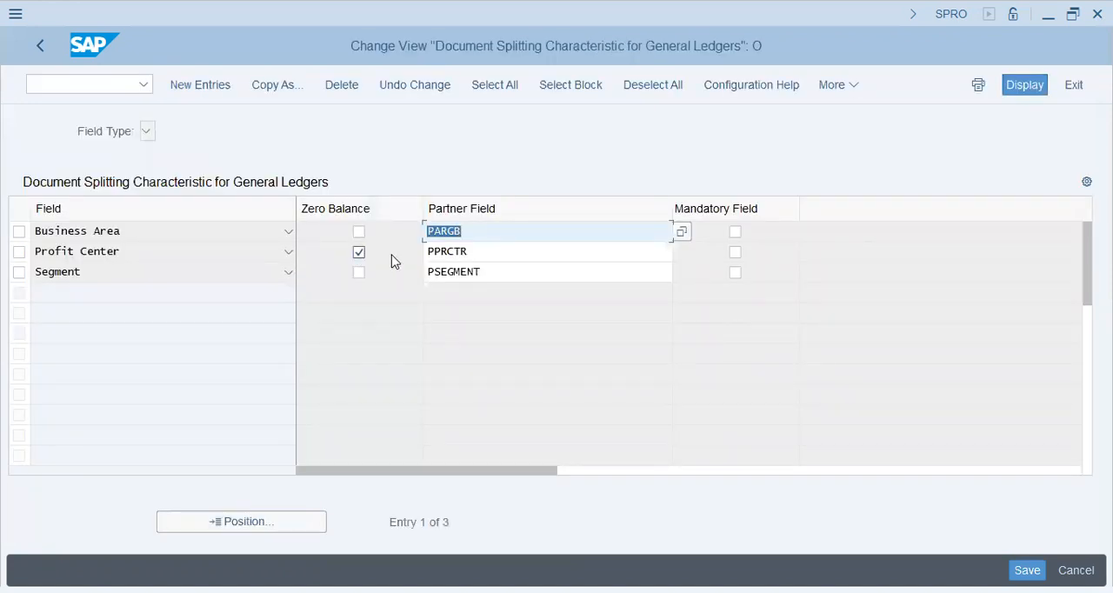
left_click(521, 250)
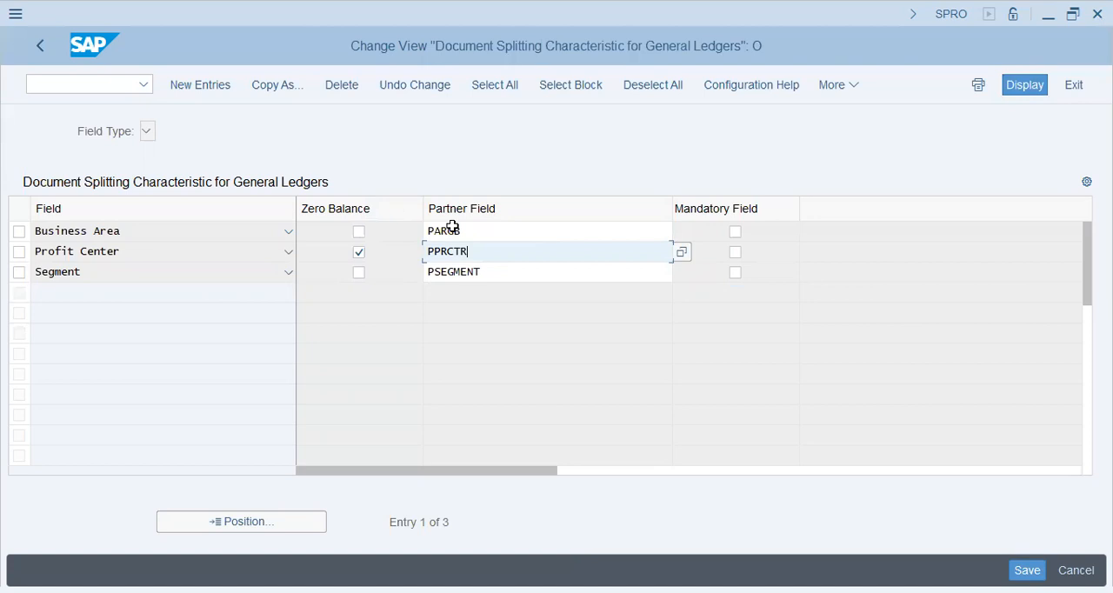
left_click(39, 47)
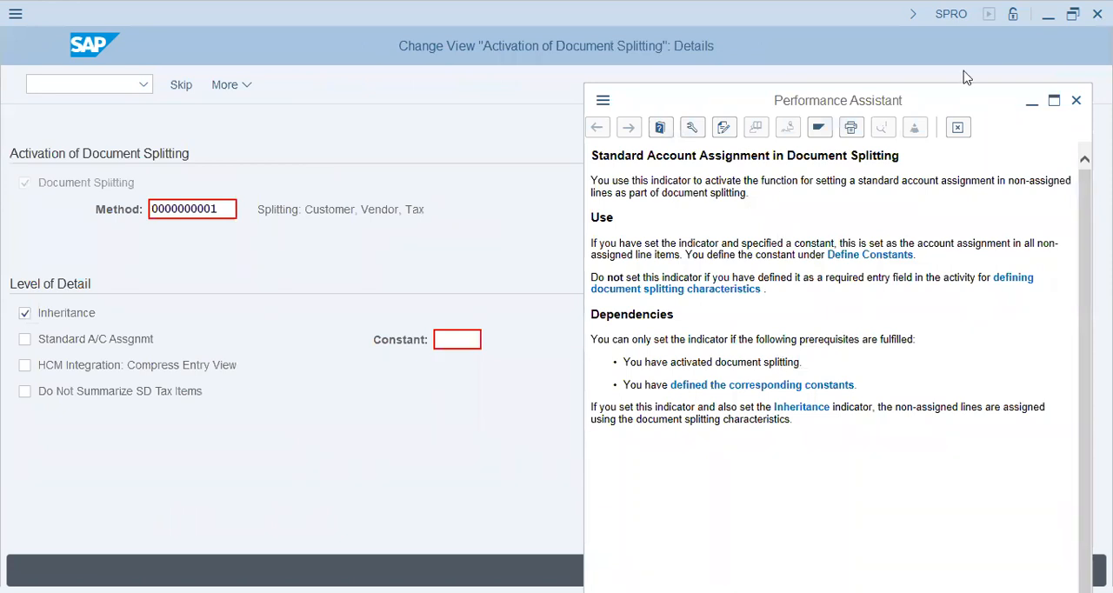
Step: Close the field help and leave the splitting method assignment and characteristics views for the implementation guide
left_click(966, 134)
left_click(395, 146)
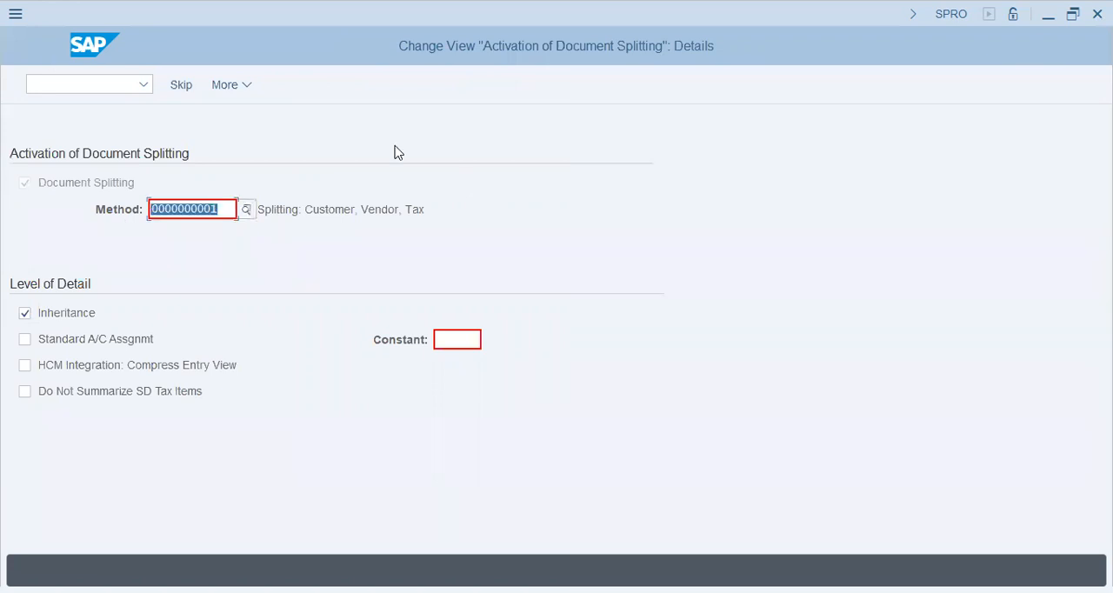
left_click(395, 146)
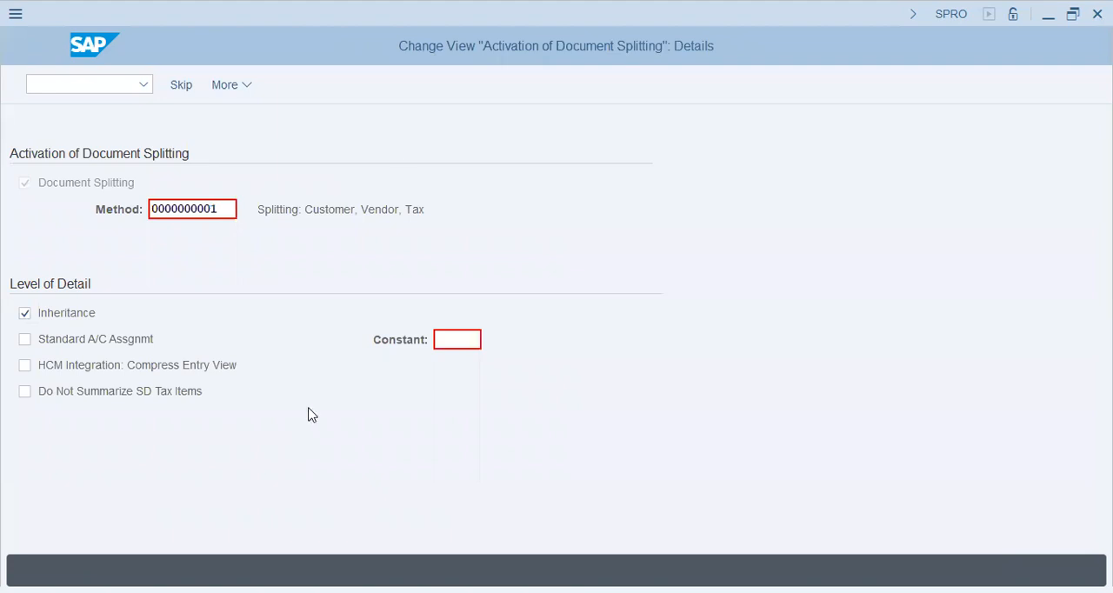
key("F12")
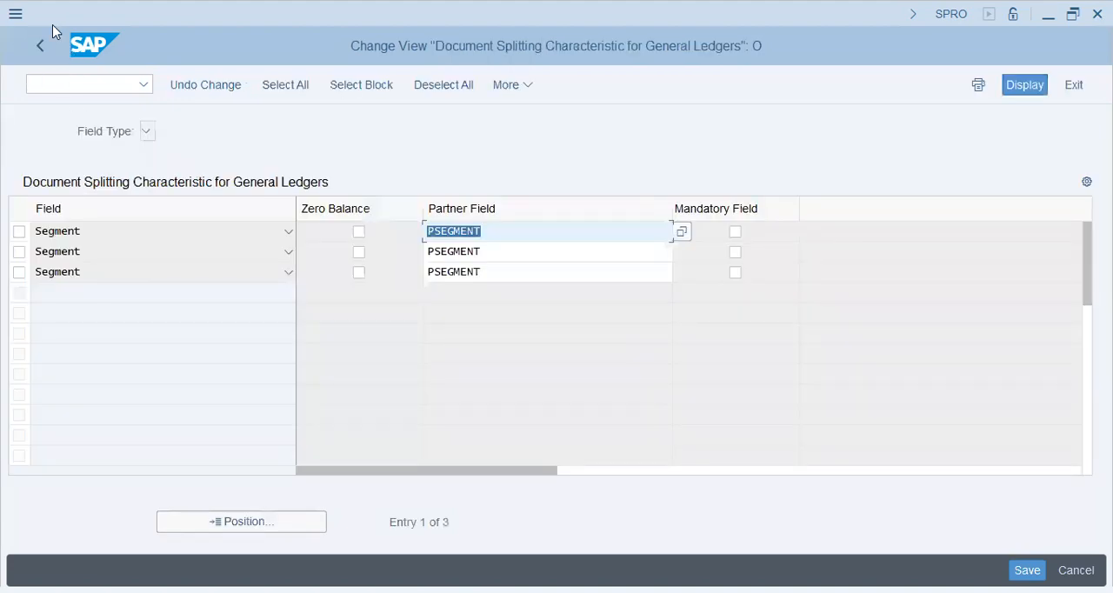
left_click(38, 52)
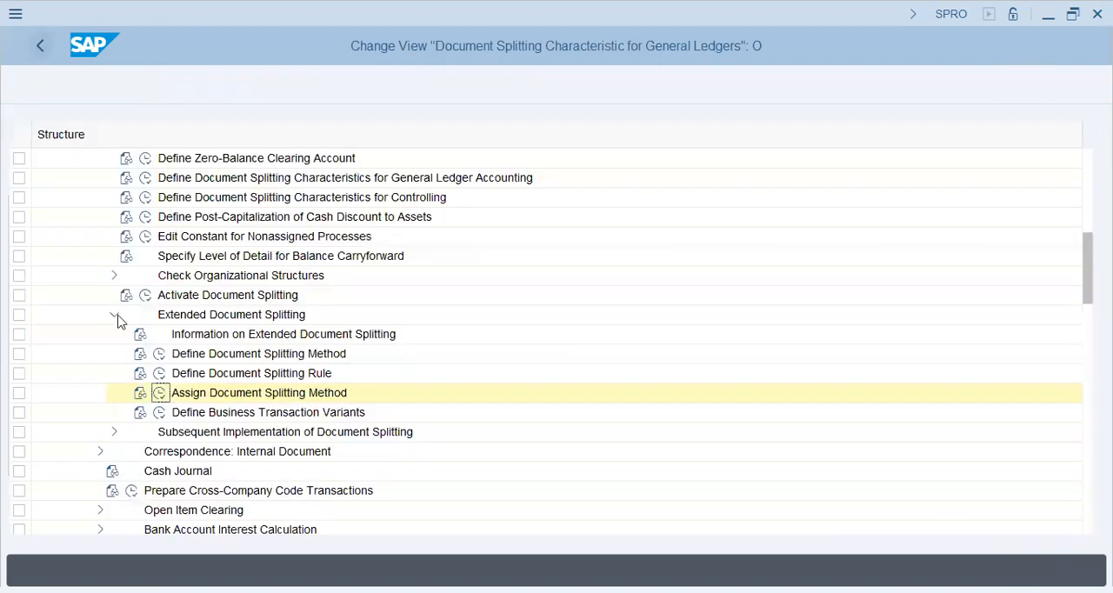
Step: Open Define Business Transaction Variants, review the business transactions, and display the variants of Vendor invoice (0300)
left_click(159, 413)
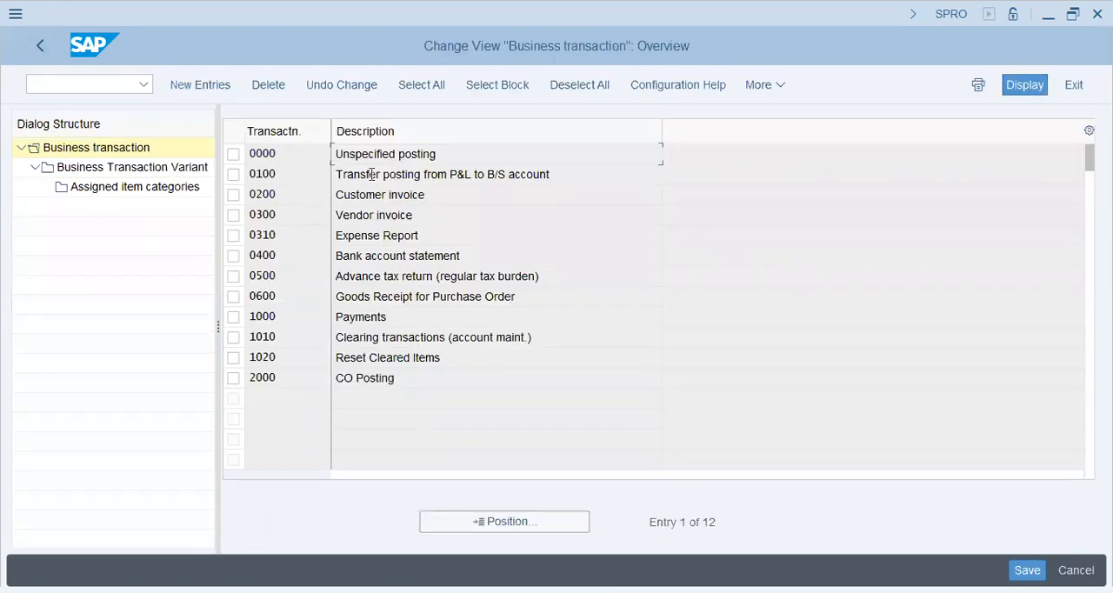
left_click(397, 174)
left_click_drag(343, 176, 398, 177)
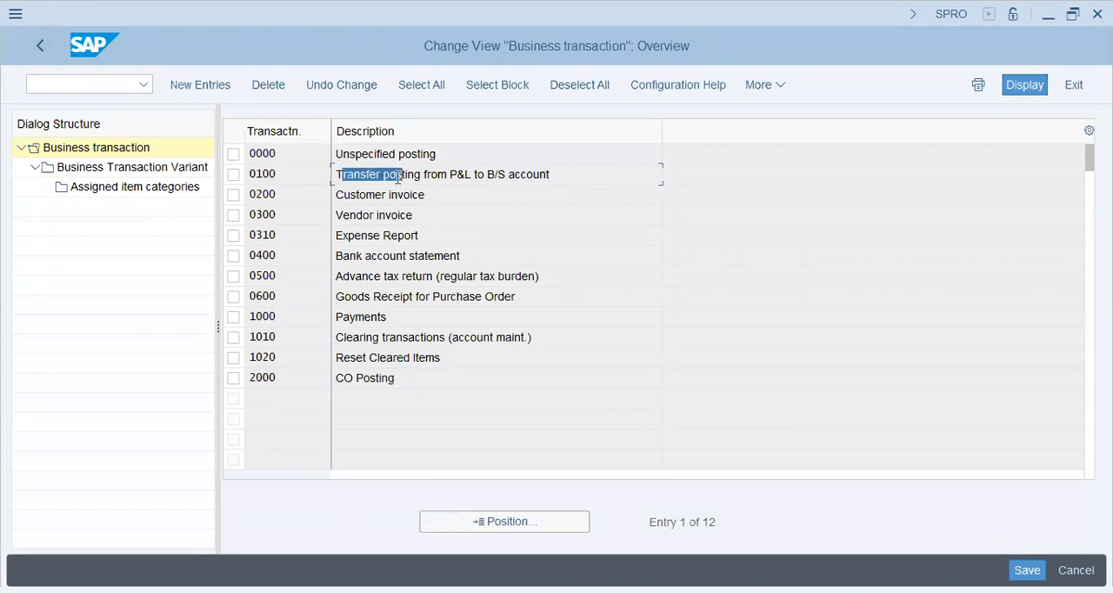
left_click(364, 220)
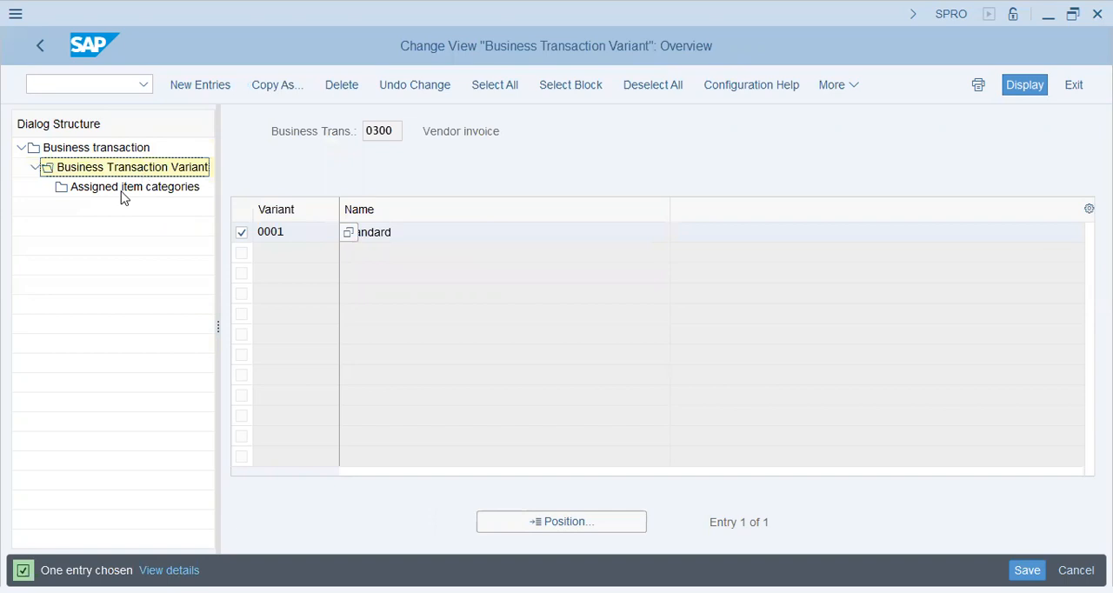
Step: Inspect the item categories assigned to vendor invoice variant 0001, including Vendor's Required setting, and return to the implementation guide
left_click(123, 197)
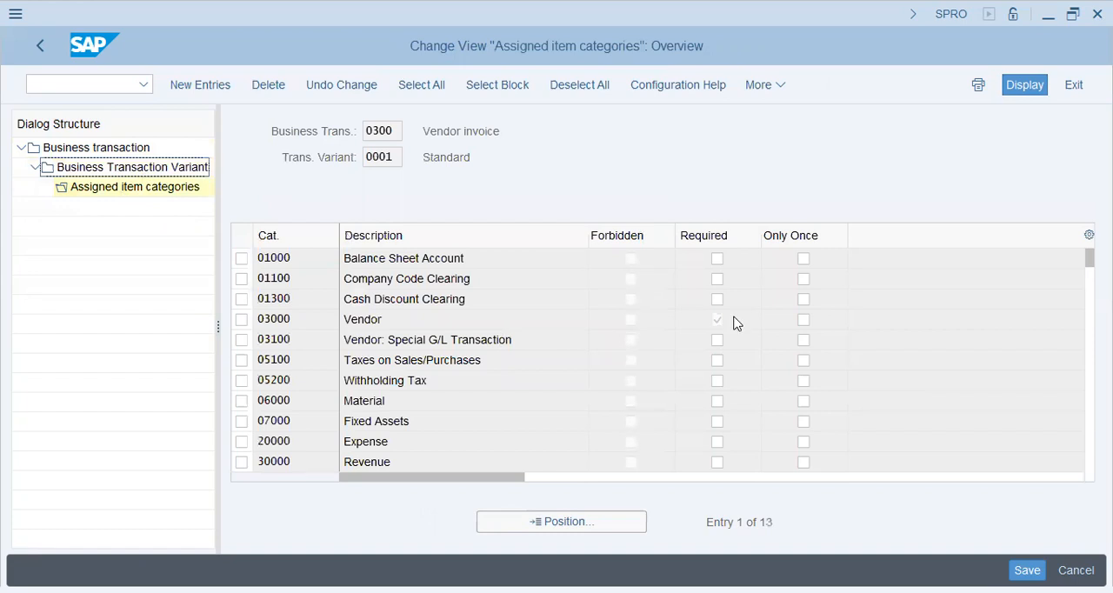
left_click(711, 322)
left_click(434, 315)
left_click(33, 49)
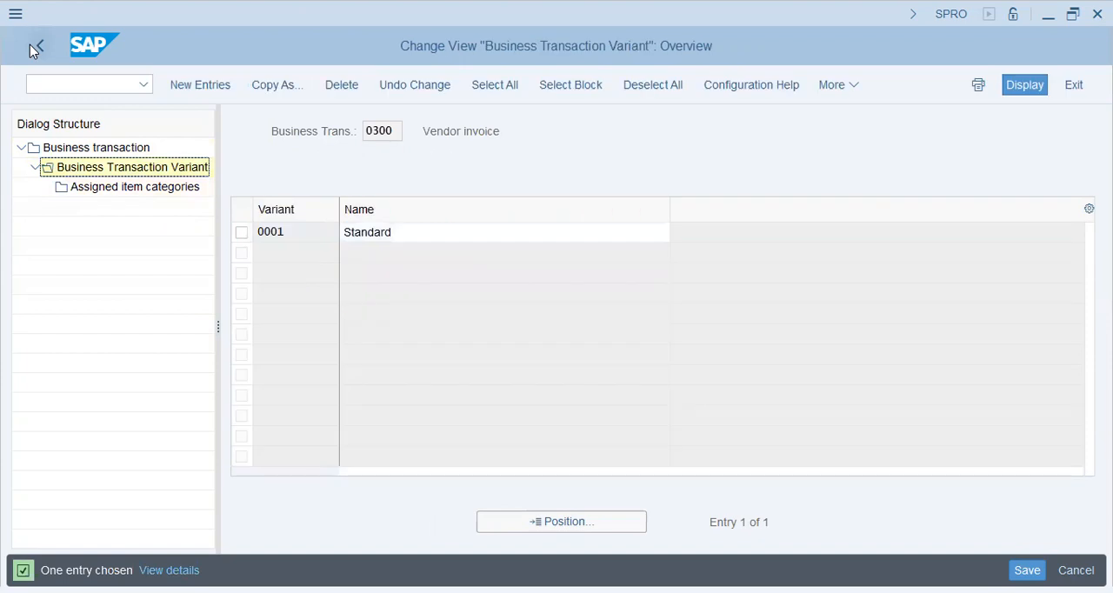
left_click(33, 48)
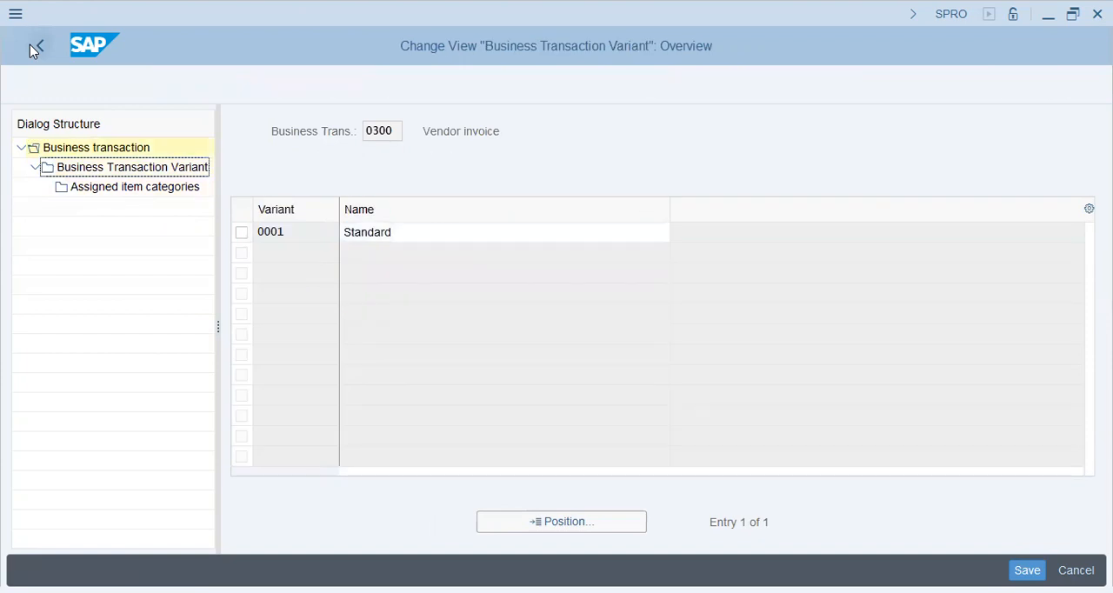
left_click(33, 48)
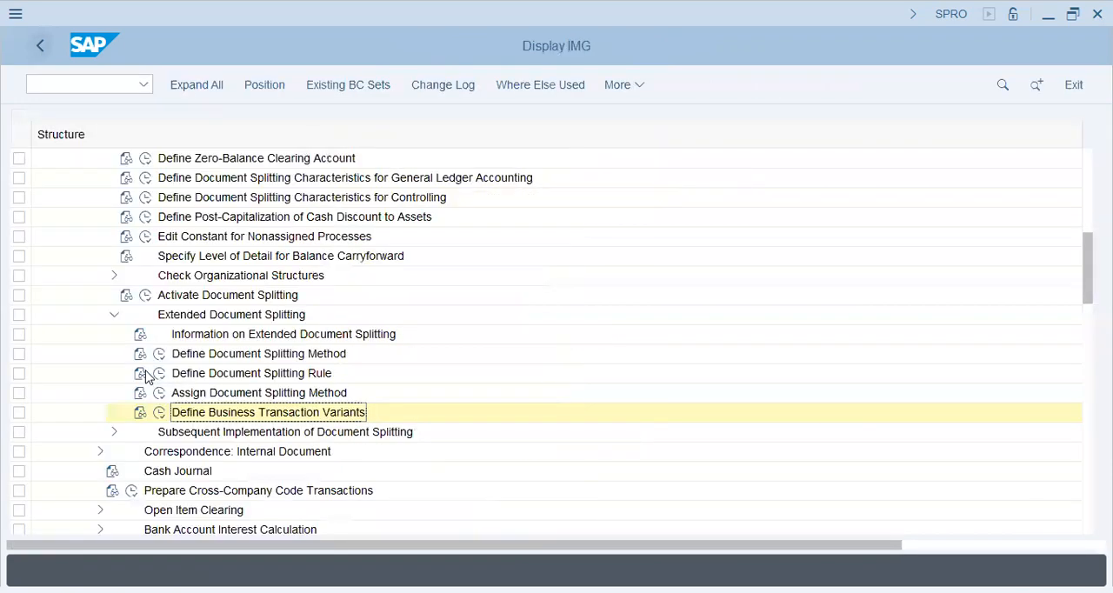
Step: Expand Subsequent Implementation of Document Splitting and its Preparatory Phase to examine the activities, including Create Project
left_click(114, 432)
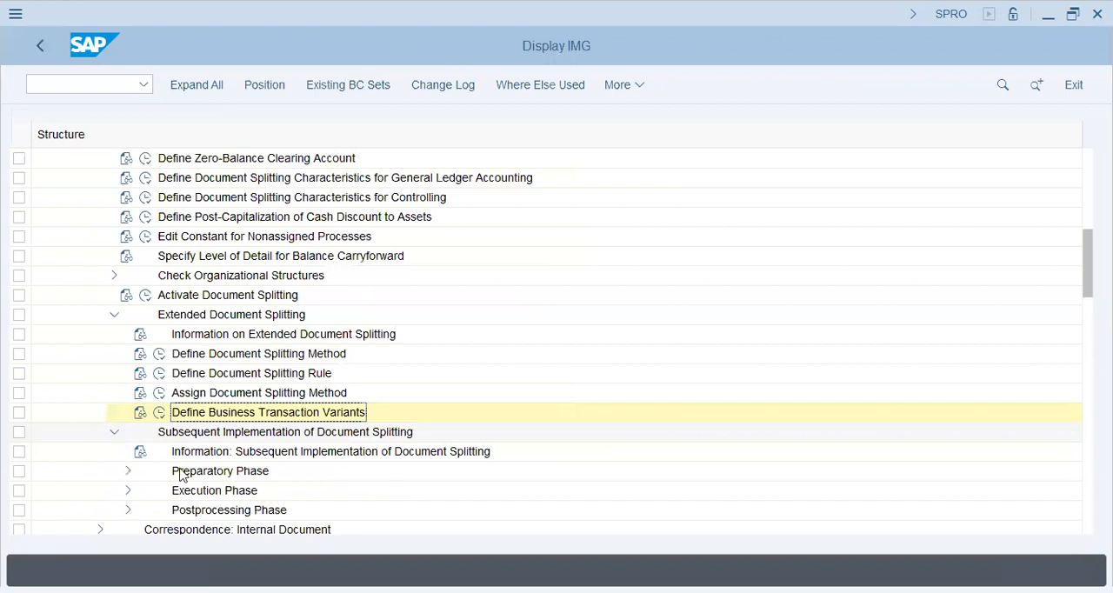
left_click(128, 472)
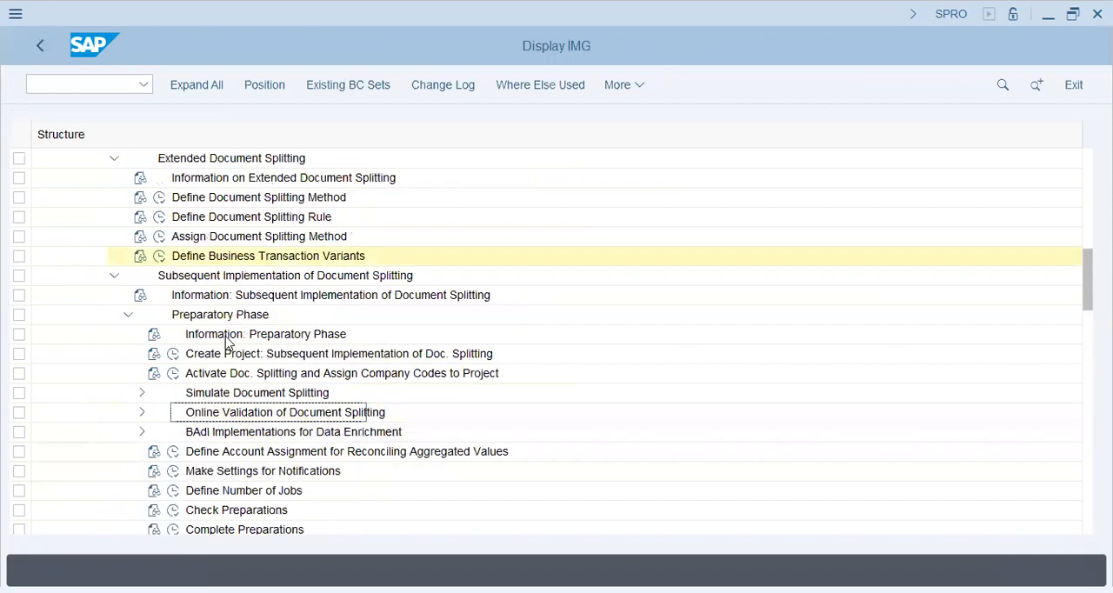
left_click(215, 357)
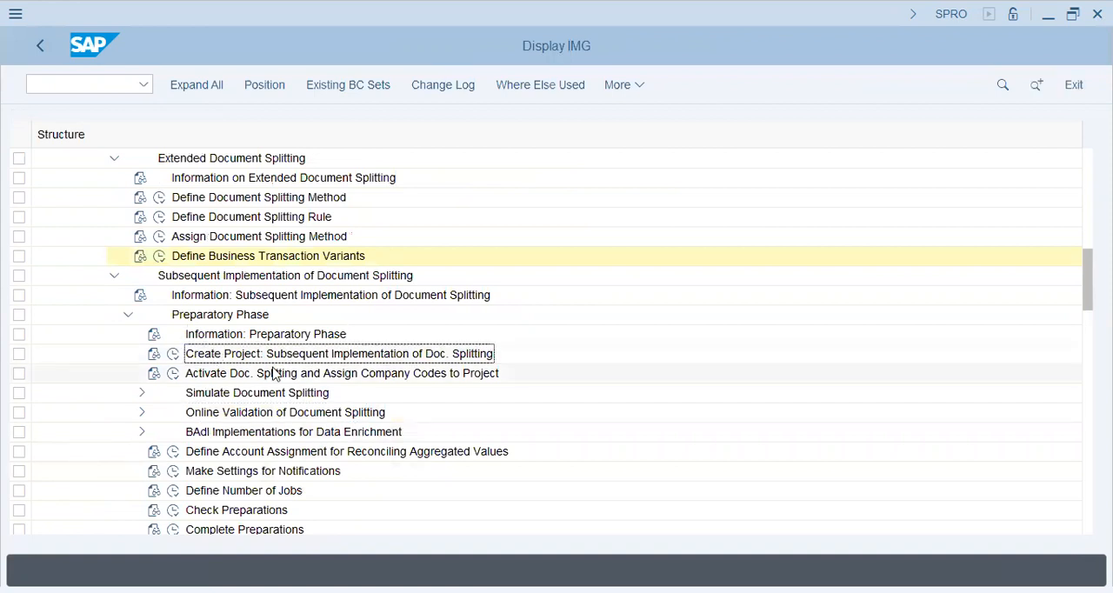
Step: Open Check Item Category under Simulate Document Splitting and run the G/L account assignment check for company code T26
left_click(274, 372)
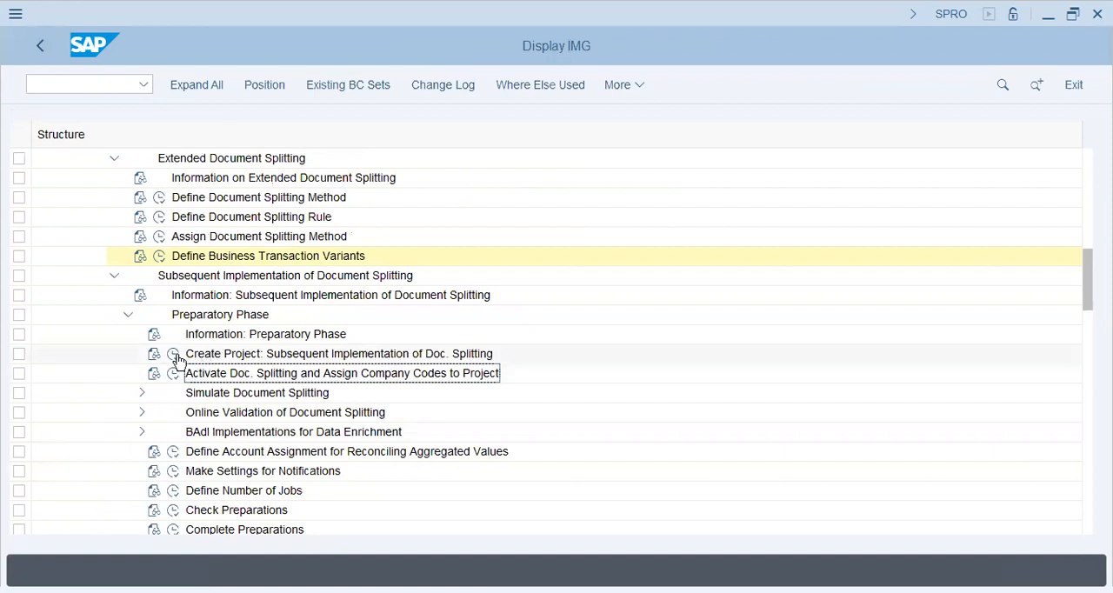
left_click(142, 392)
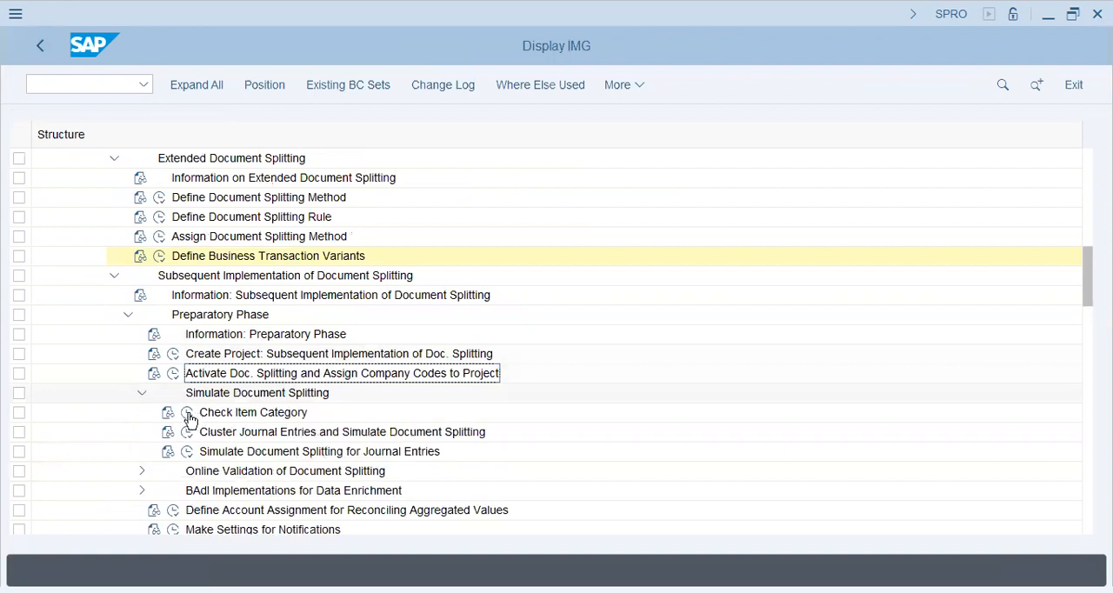
left_click(187, 412)
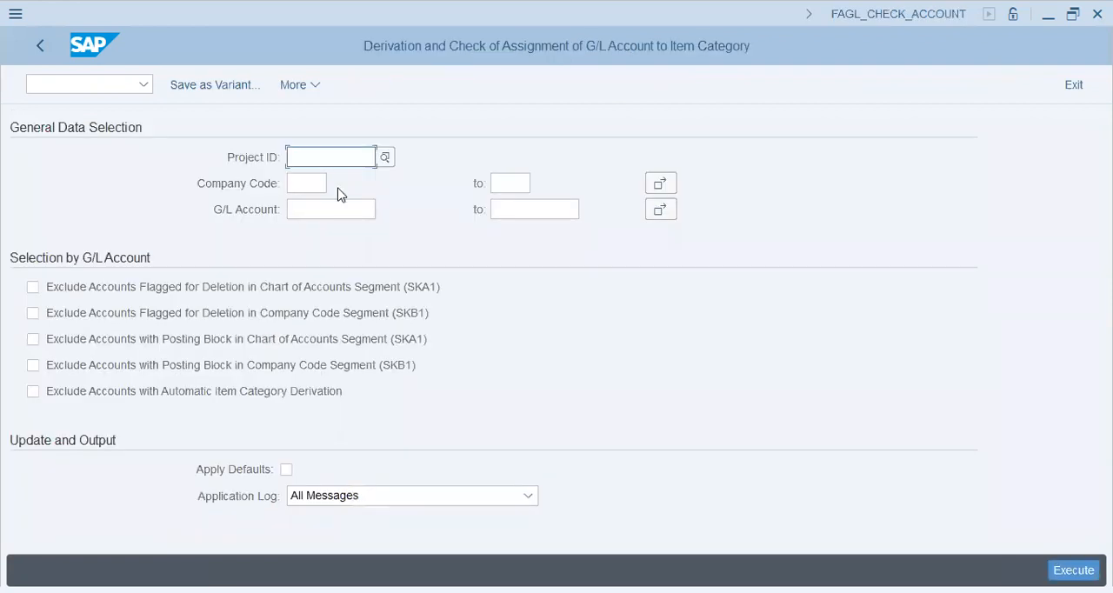
key("Tab")
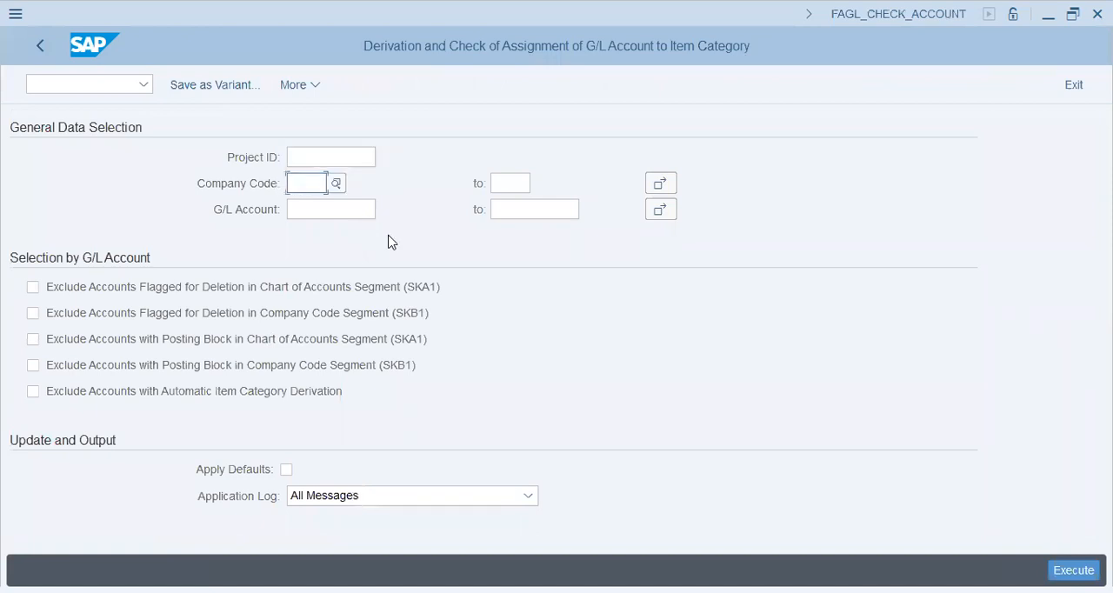
type("t26")
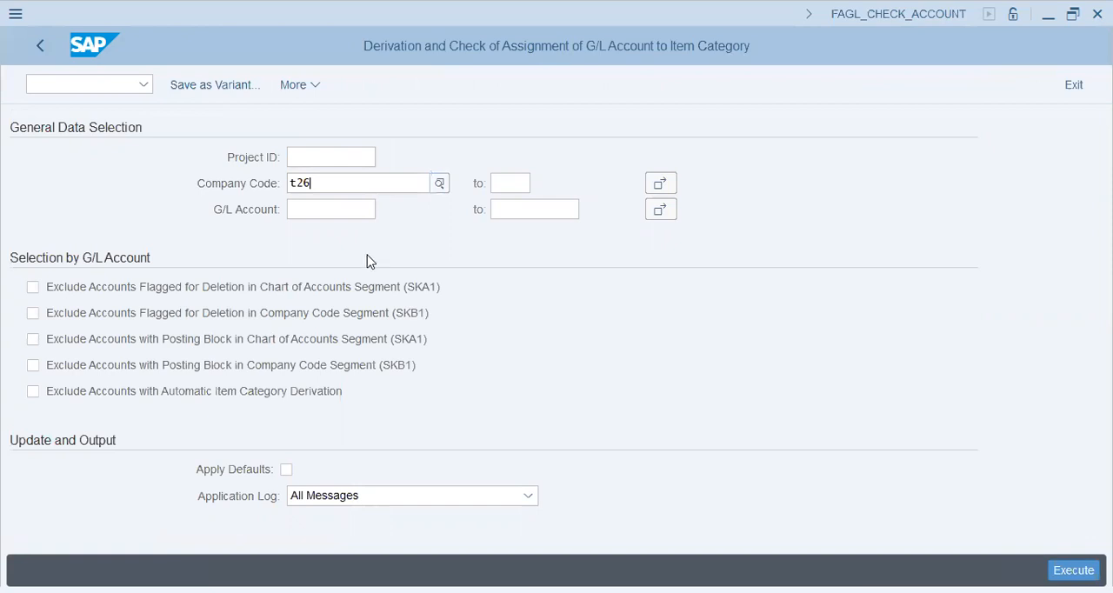
key("Return")
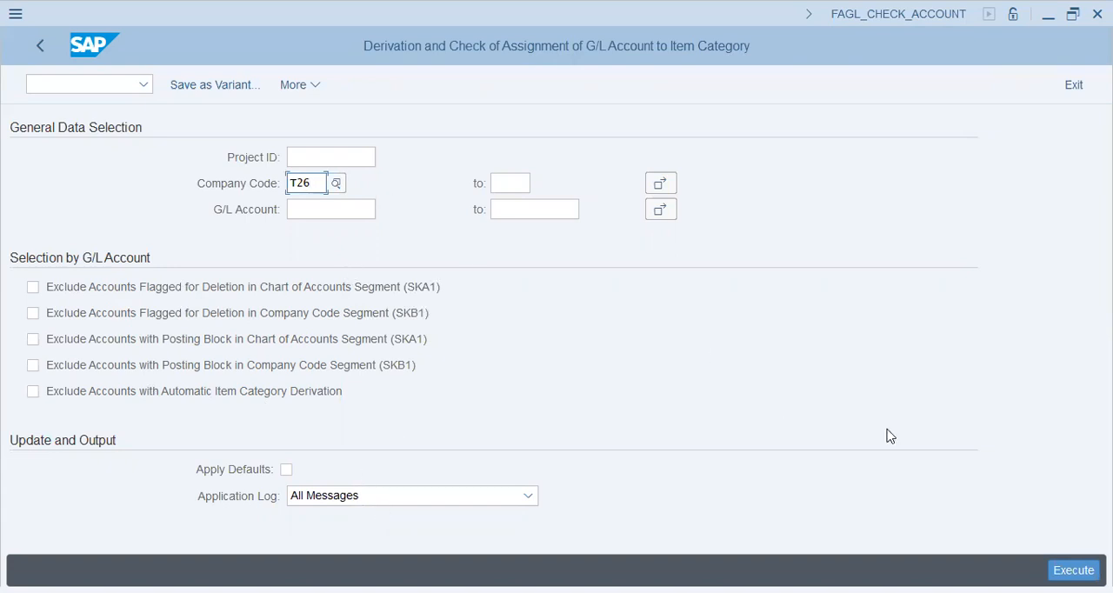
left_click(1073, 570)
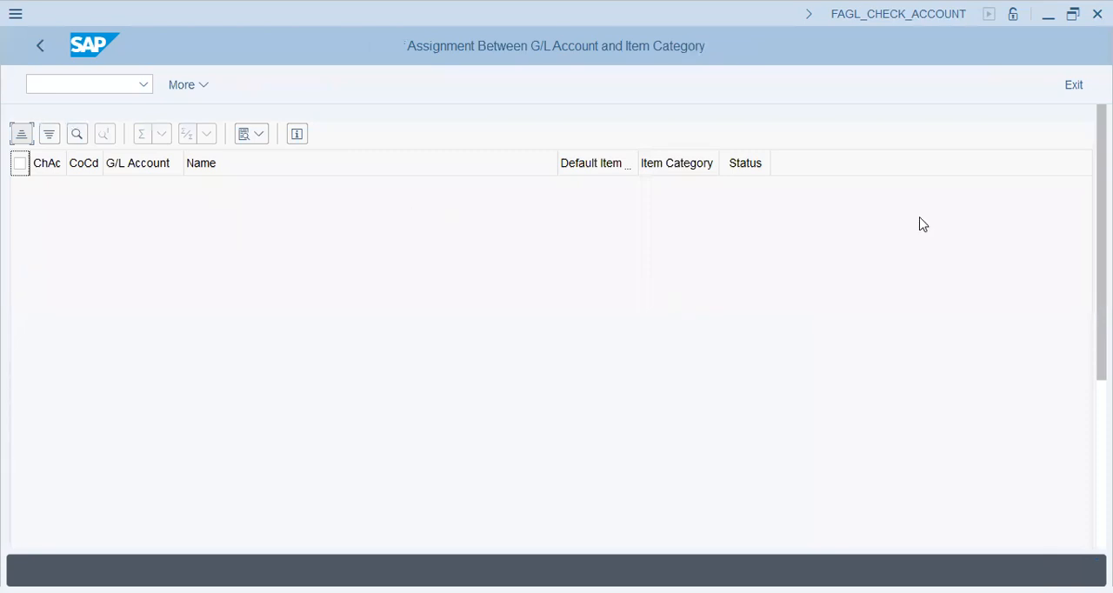
Step: Return to the selection and rerun the item category check for company code 0001
left_click(38, 49)
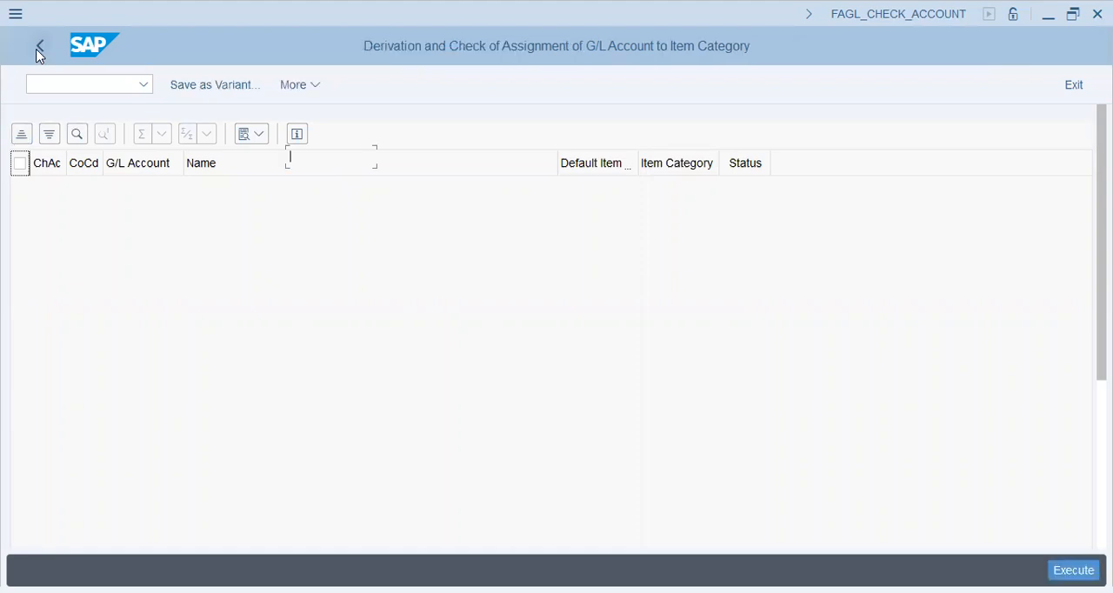
left_click(310, 183)
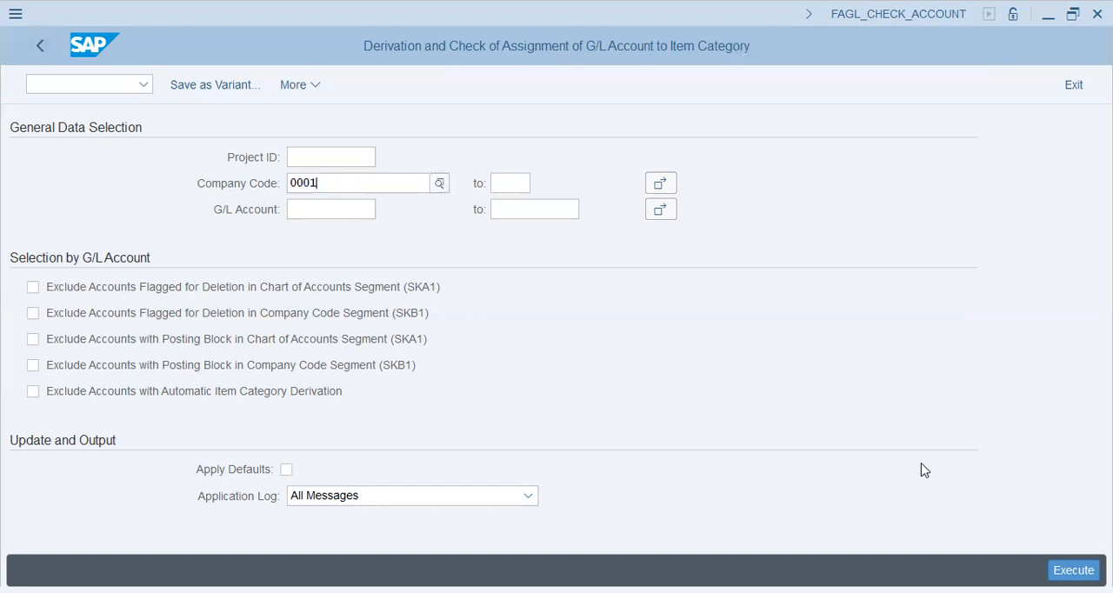
key("Tab")
left_click(1057, 565)
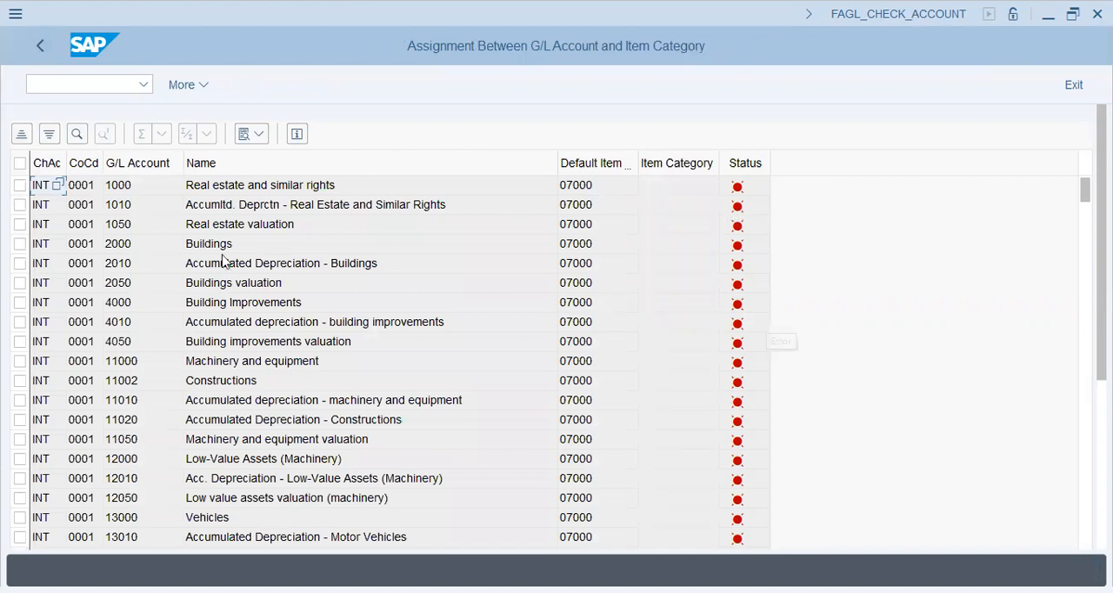
Step: Examine the default item category and status of the listed G/L accounts, from fixed assets through customer receivables
left_click(88, 305)
left_click(737, 306)
scroll(366, 419, "down", 6)
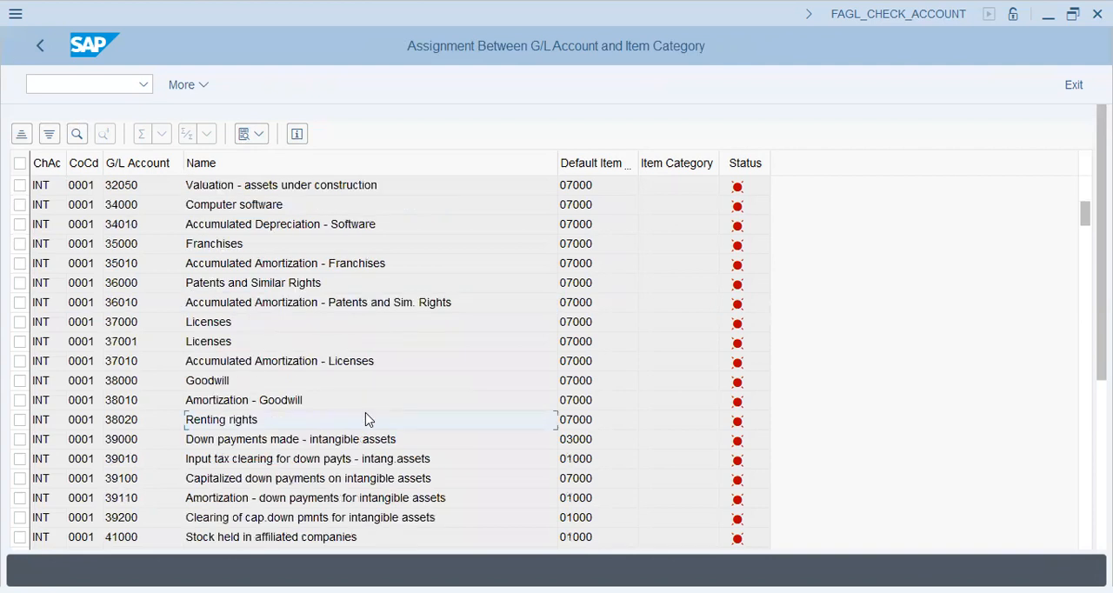
scroll(366, 419, "down", 5)
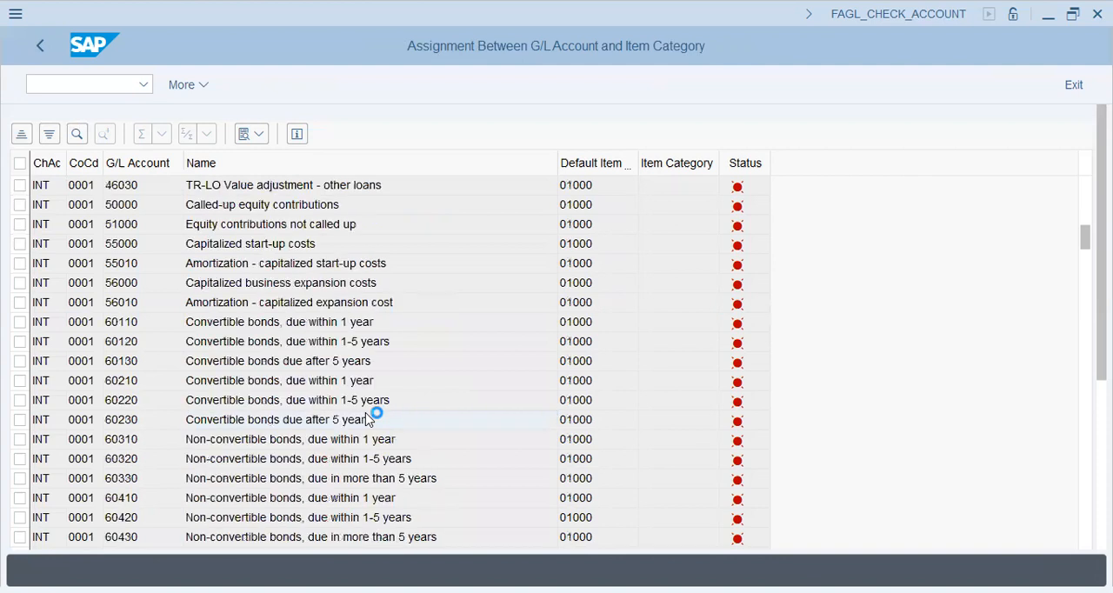
scroll(366, 419, "down", 5)
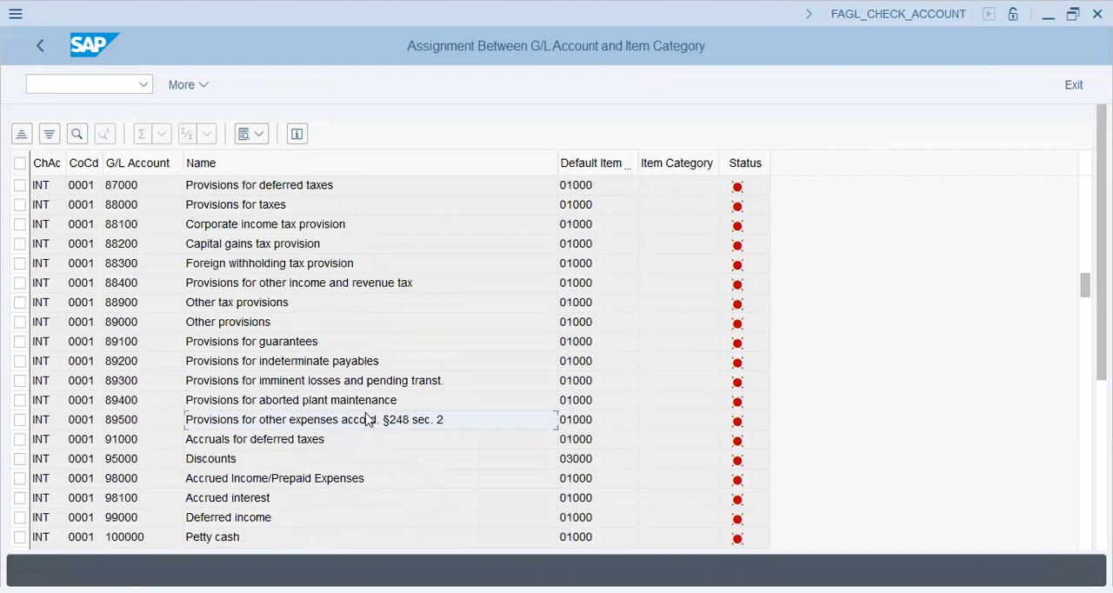
scroll(366, 419, "down", 5)
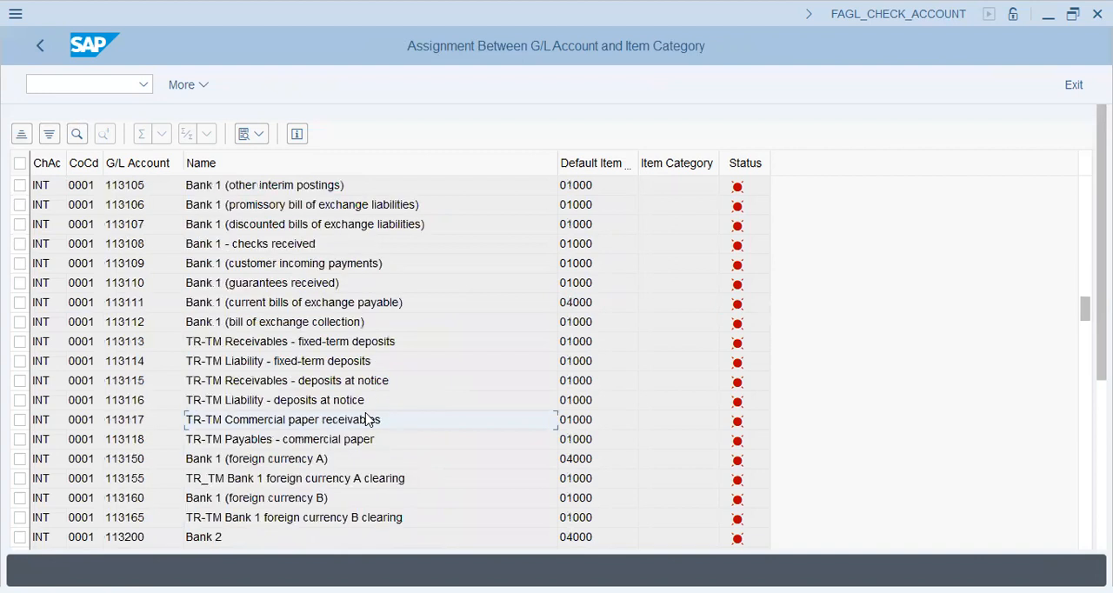
key("Page_Down")
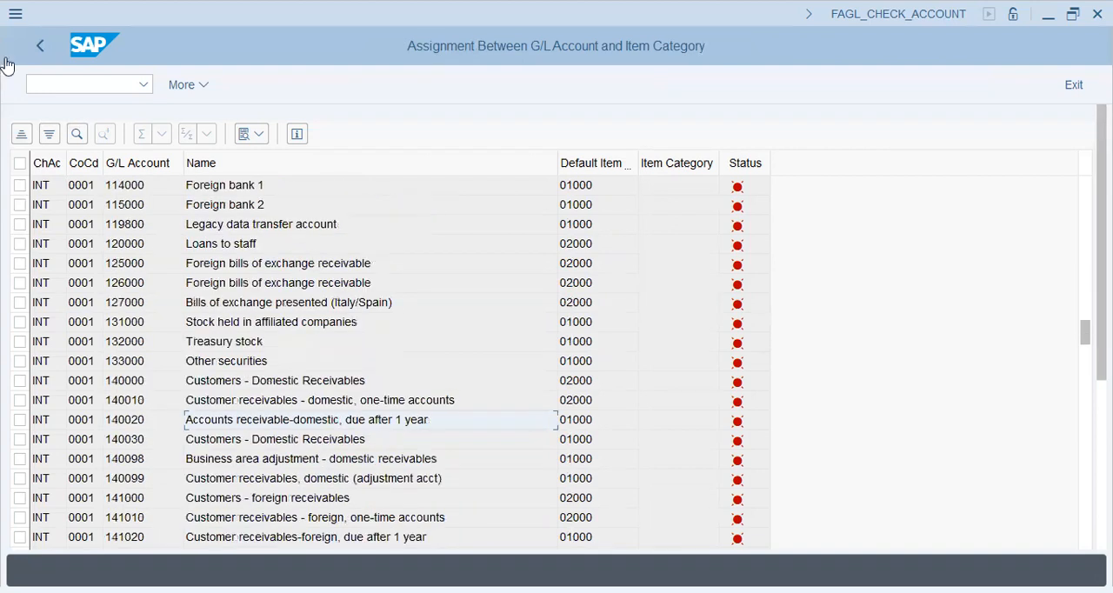
Step: Clear the company code, rerun the item category check without restrictions, and return to the implementation guide
left_click(50, 57)
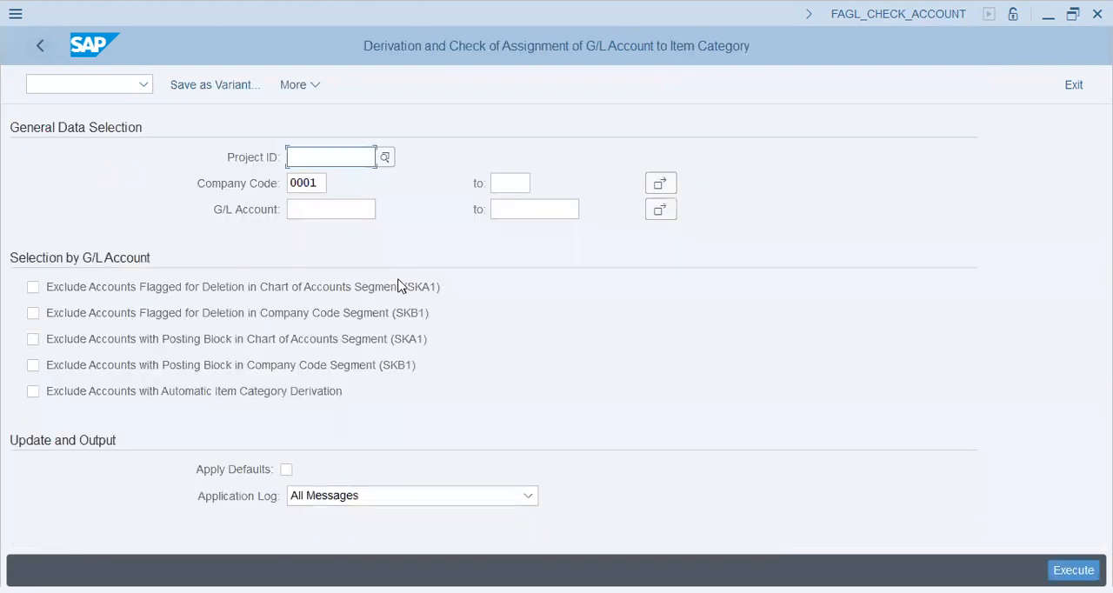
left_click(321, 185)
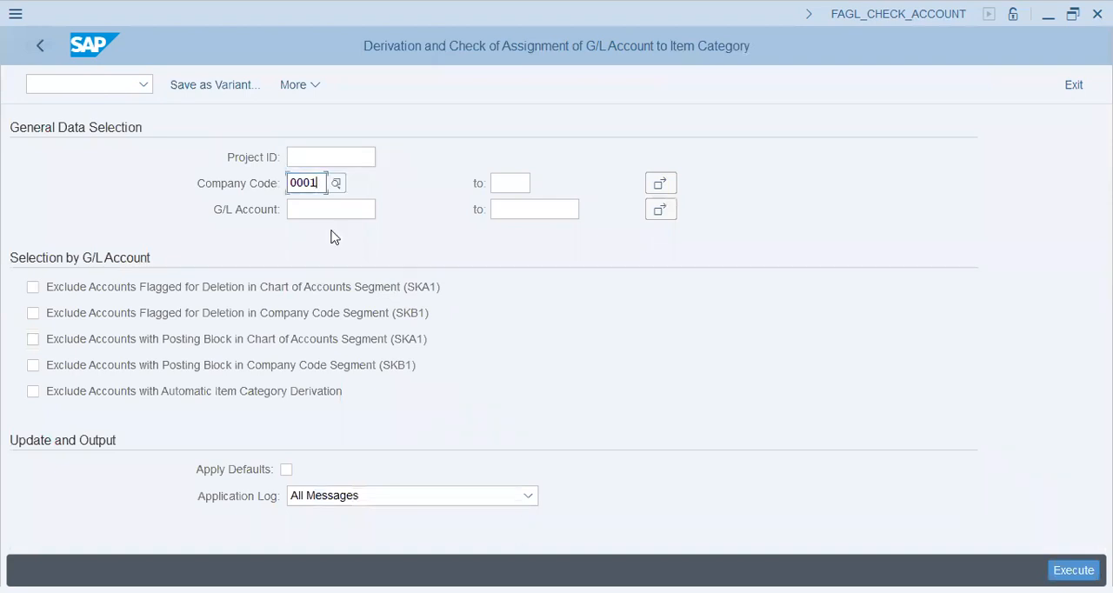
key("BackSpace")
key("BackSpace")
key("BackSpace")
key("BackSpace")
key("Tab")
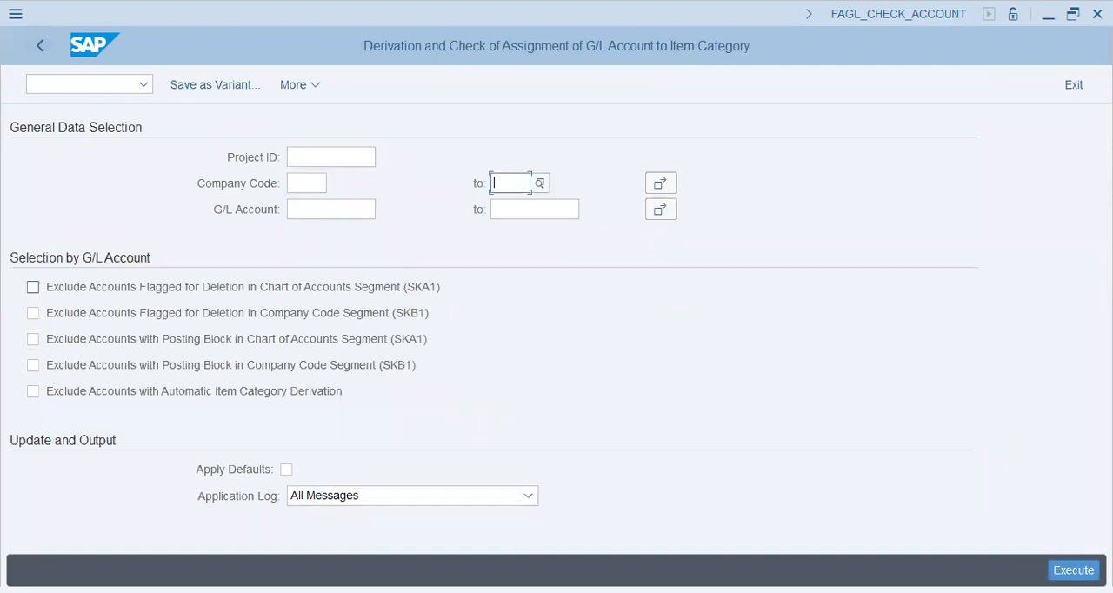
key("F8")
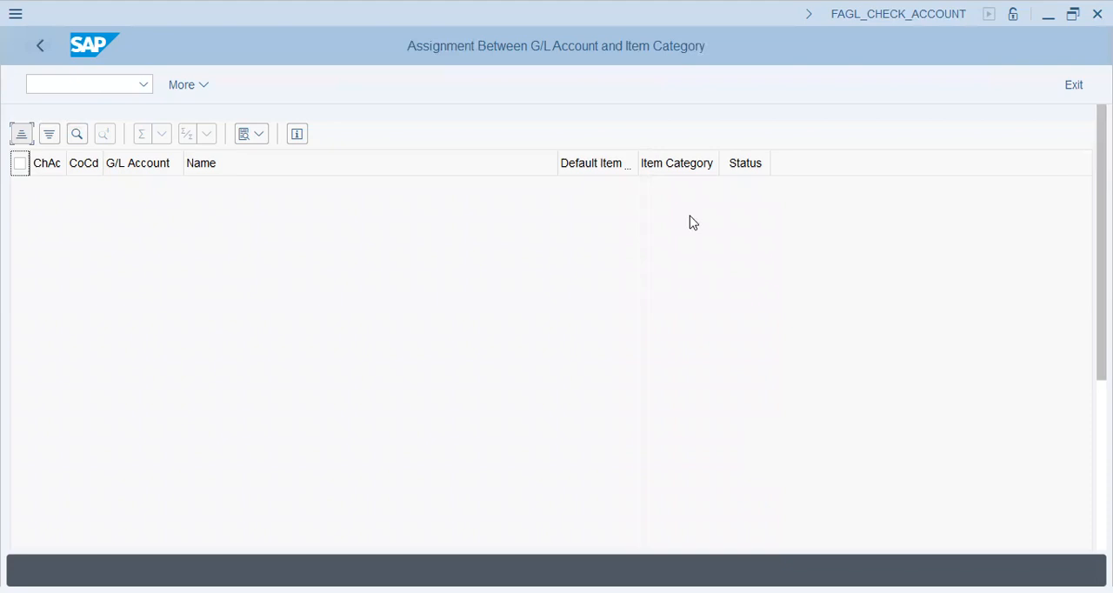
left_click(44, 46)
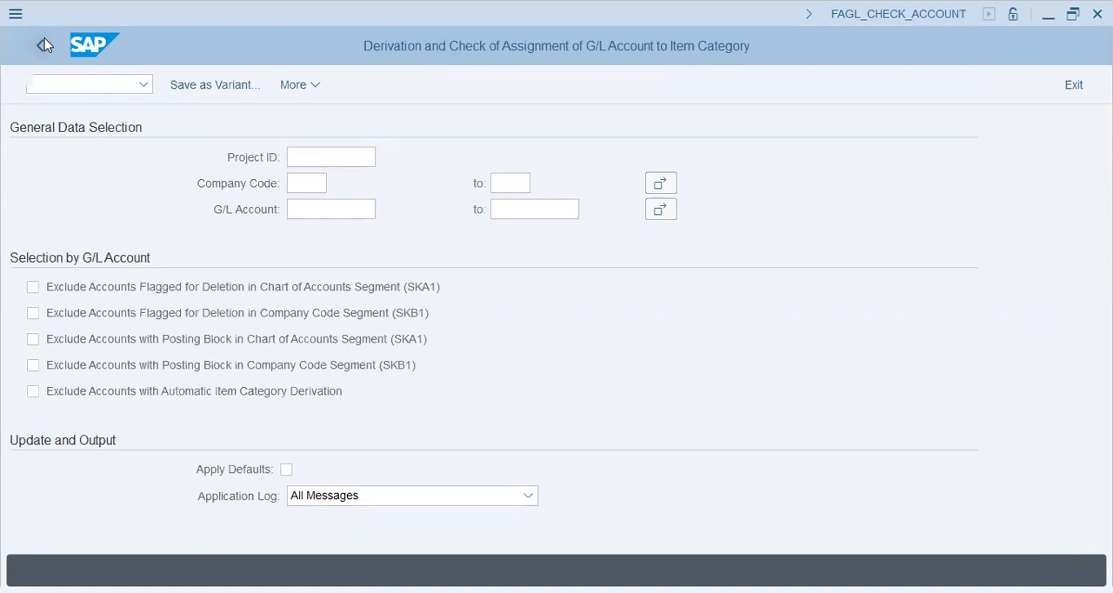
left_click(45, 45)
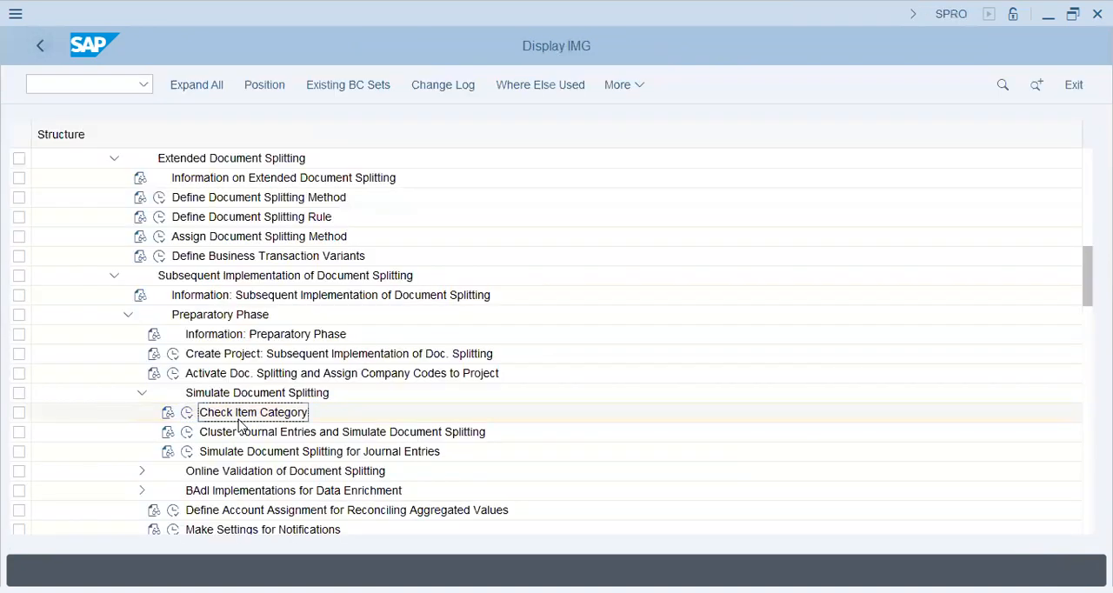
Step: Run Cluster Journal Entries and Simulate Document Splitting for company code T26, and leave the result and selection
scroll(242, 422, "down", 1)
scroll(242, 400, "down", 2)
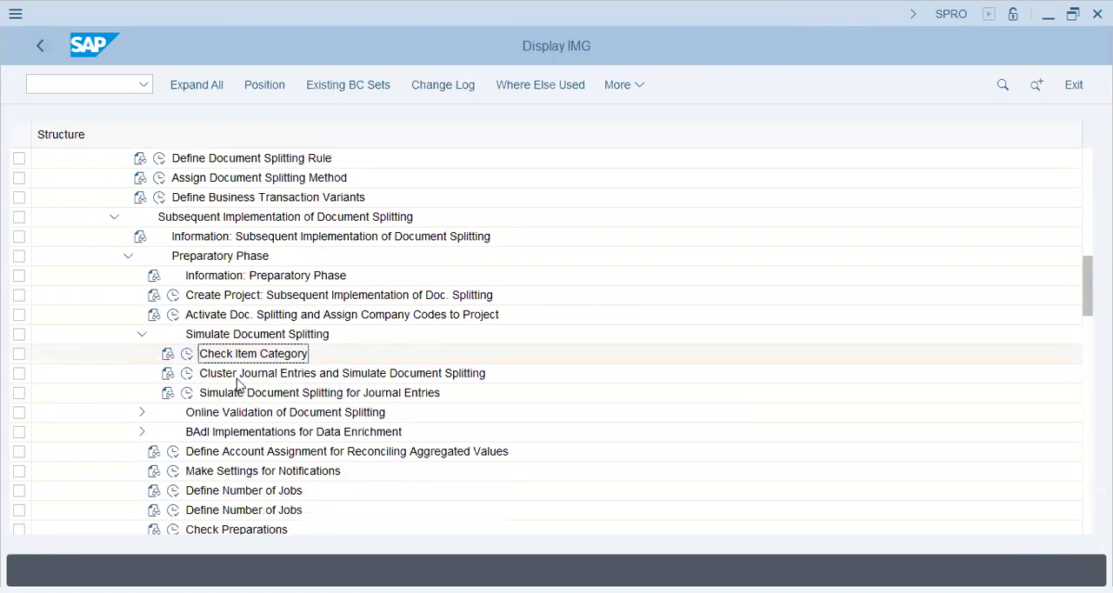
left_click(185, 373)
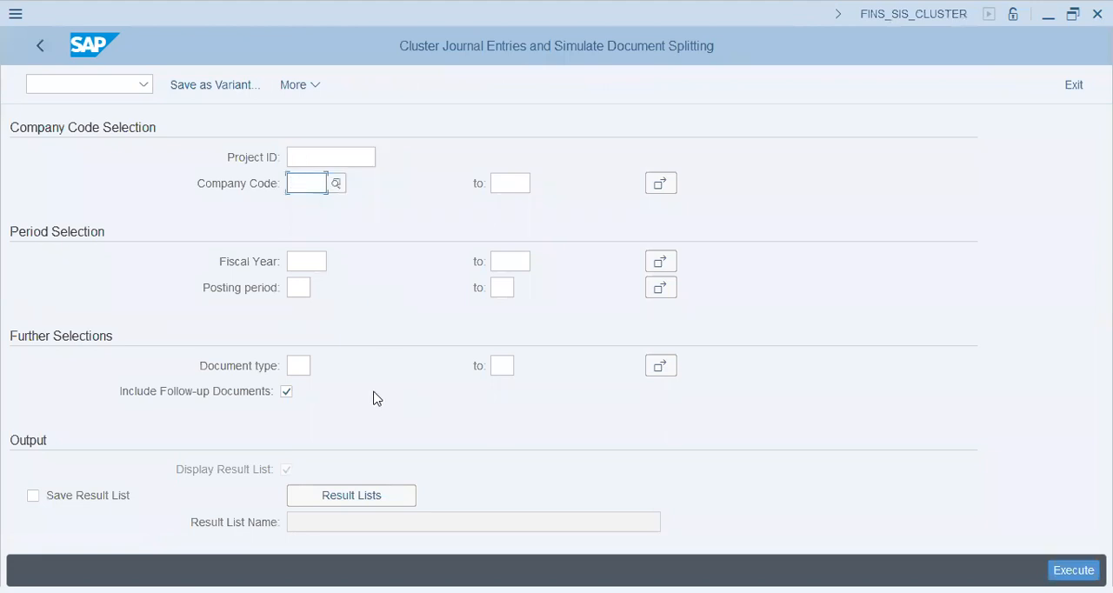
type("t26")
key("Tab")
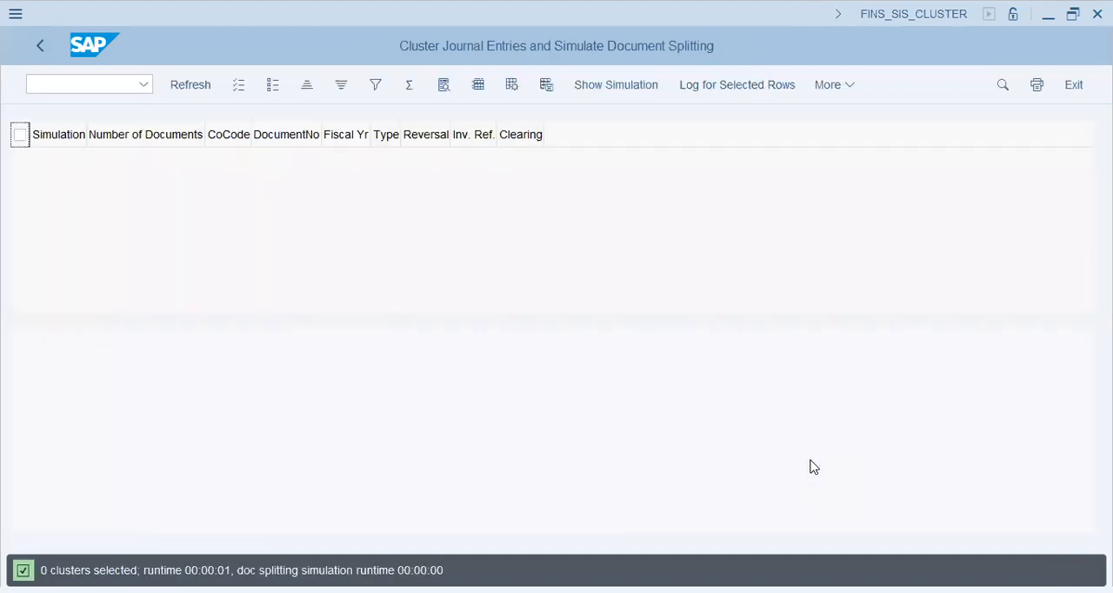
left_click(48, 46)
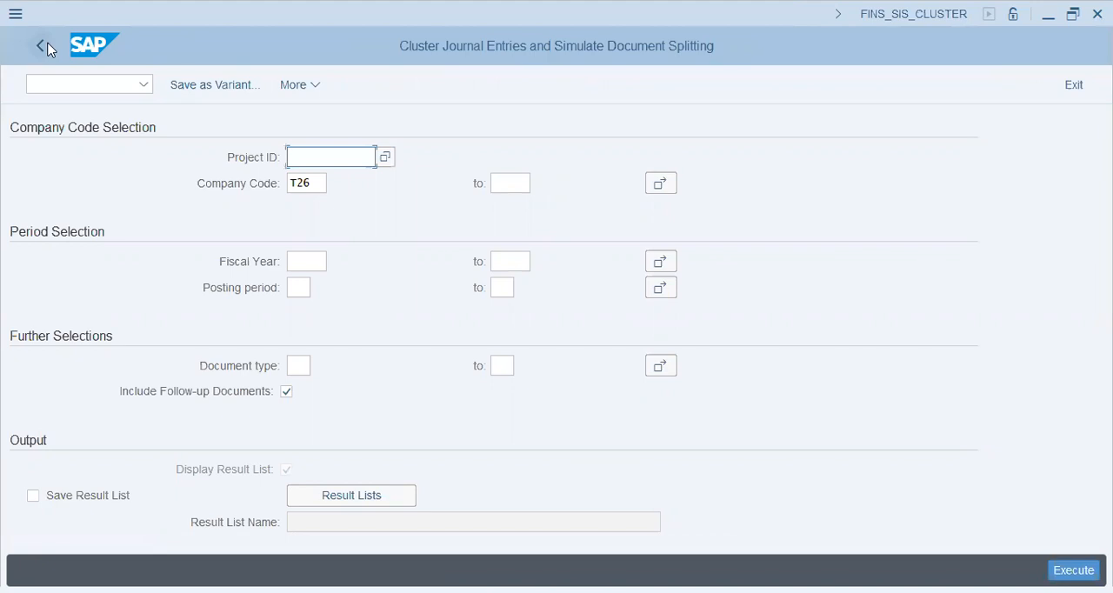
left_click(48, 46)
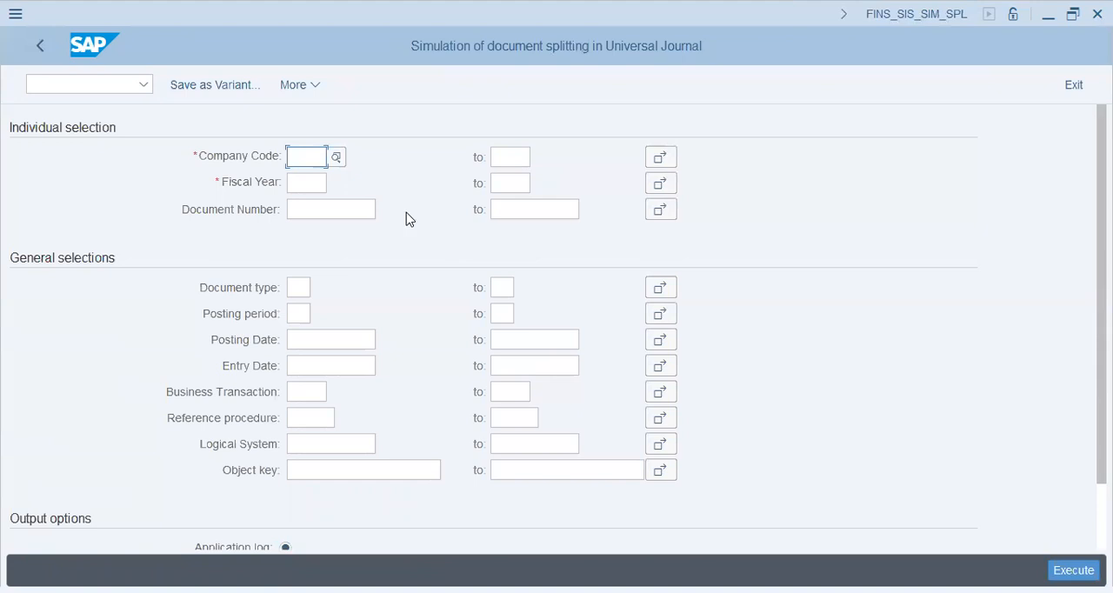
Step: Simulate document splitting for journal entries of company code T26 in fiscal year 2022, and return to the implementation guide
type("t26")
key("Tab")
key("Tab")
key("Tab")
type("2022")
key("Tab")
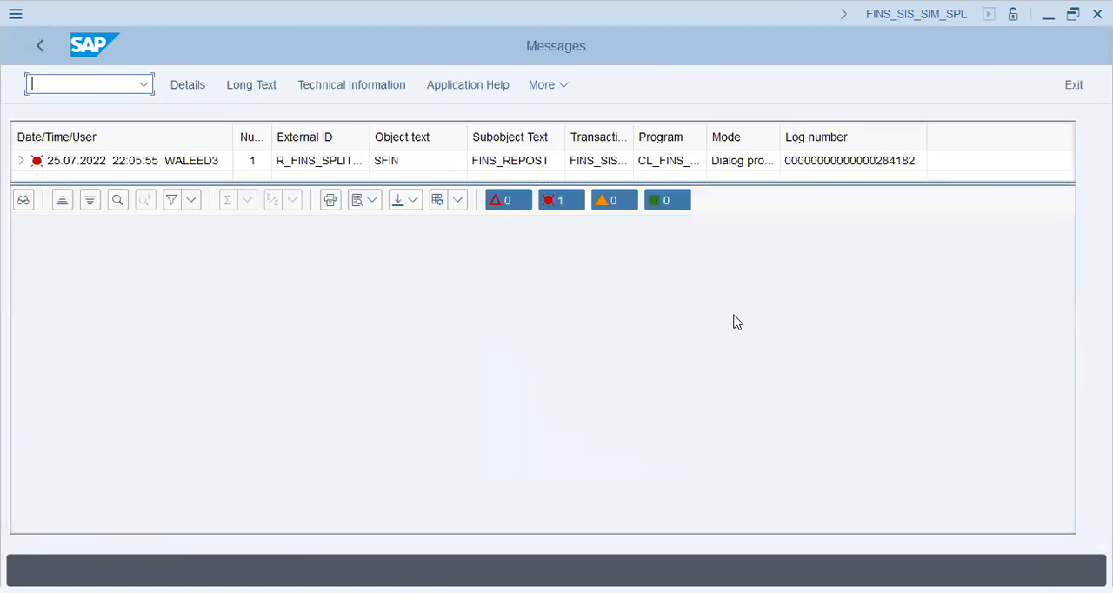
left_click(41, 51)
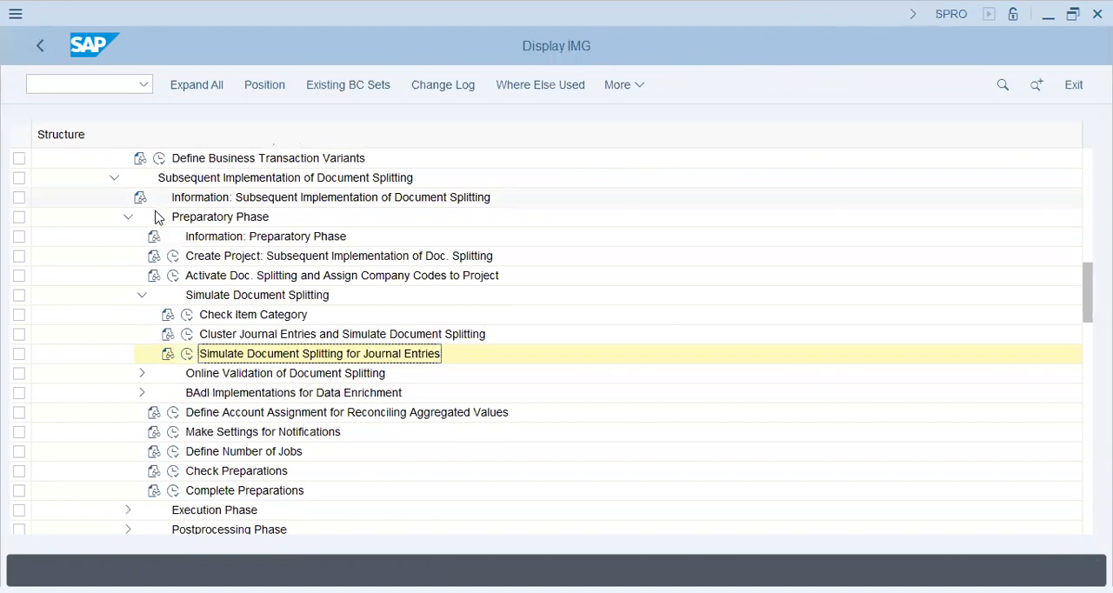
Step: Collapse Preparatory Phase, open Cockpit: Implement Document Splitting under Execution Phase, and go back to the Customizing project worklist
scroll(157, 217, "down", 1)
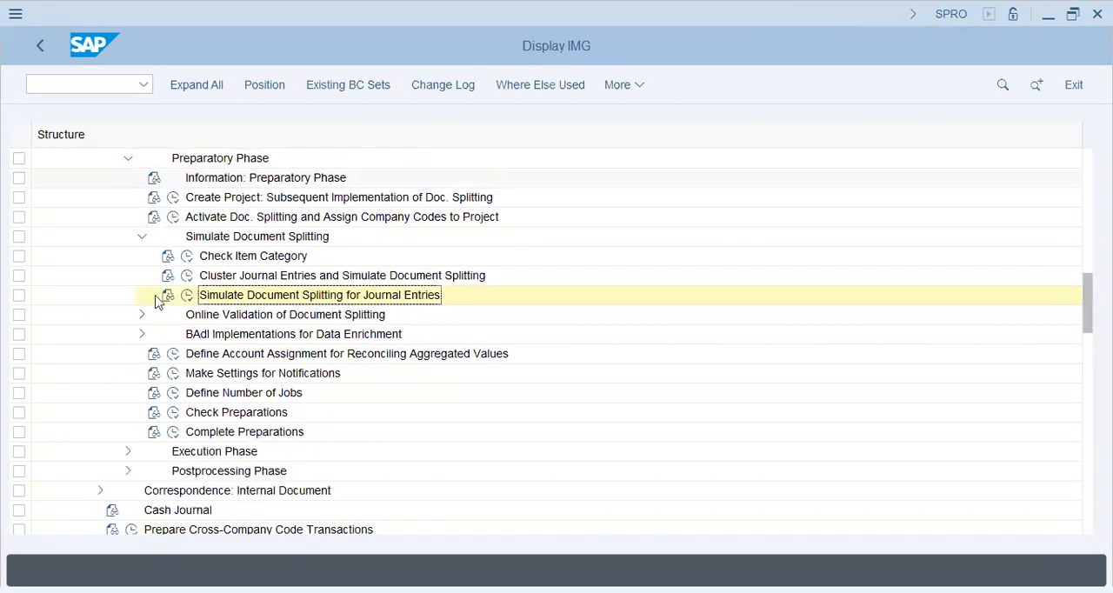
left_click(129, 184)
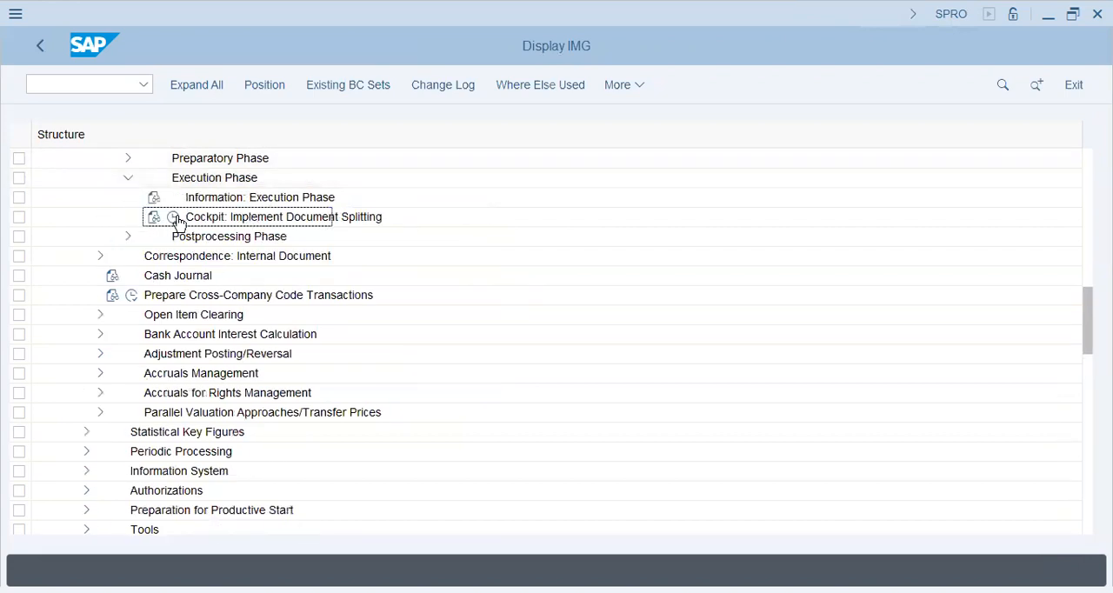
left_click(174, 218)
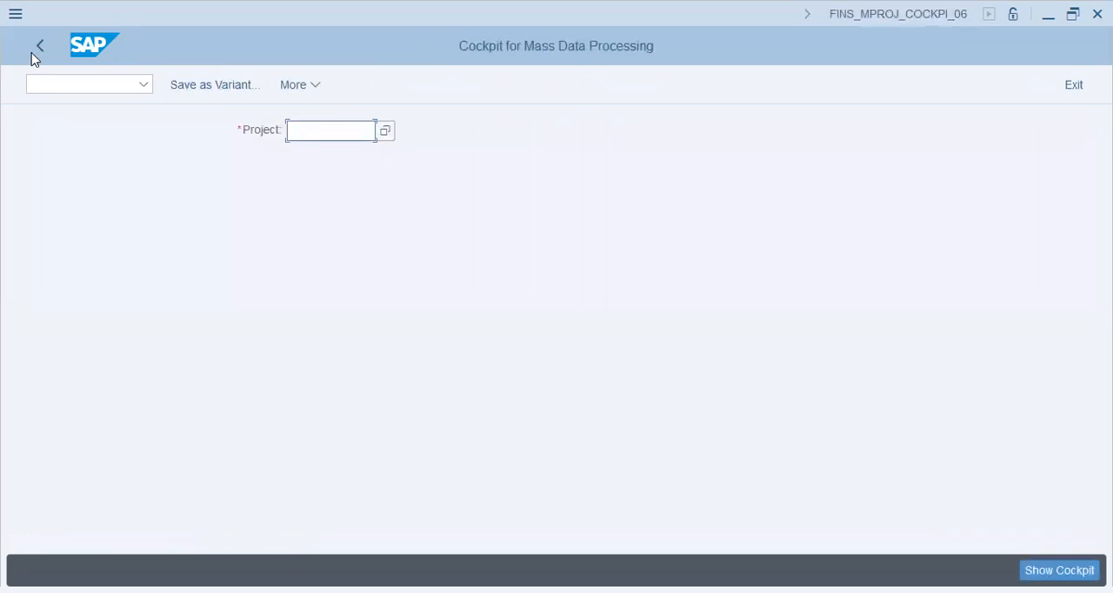
left_click(36, 50)
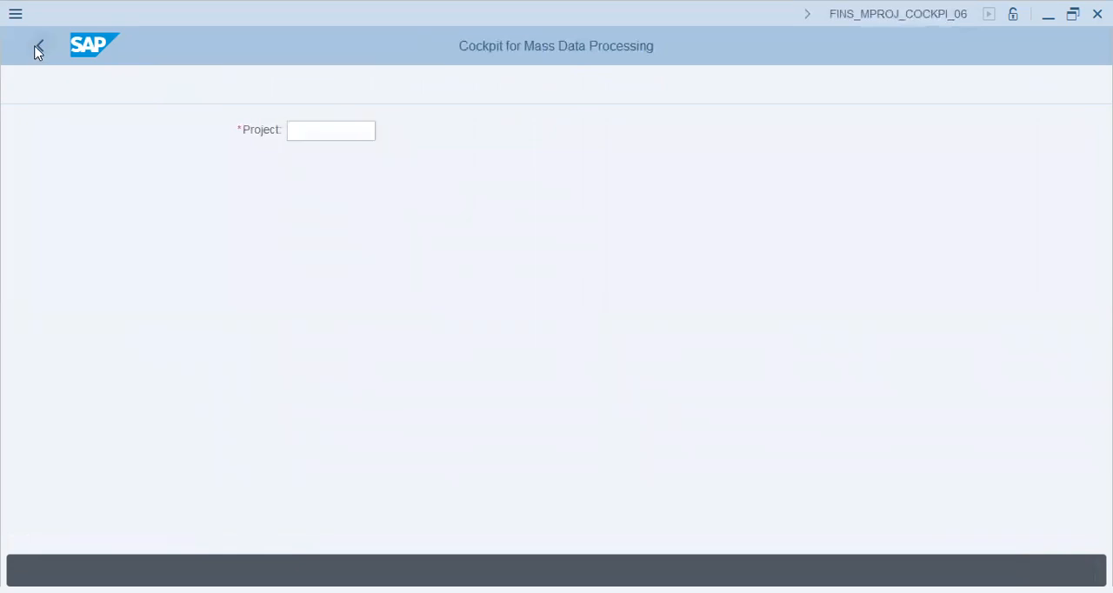
left_click(36, 49)
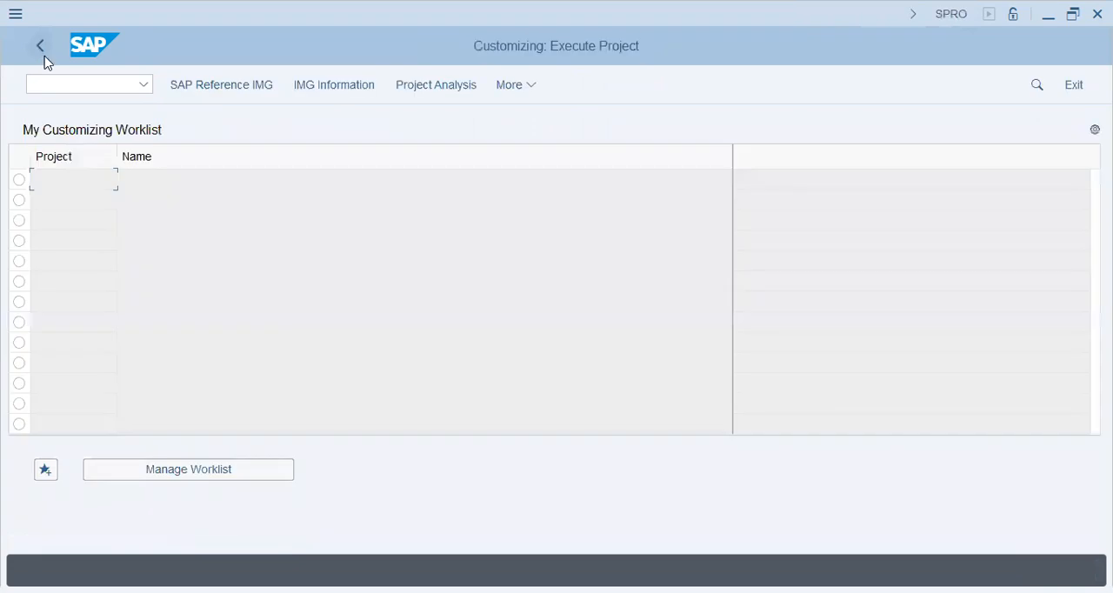
Step: Leave the Customizing worklist, show the SAP menu, and expand Accounting, Financial Accounting and General Ledger
left_click(46, 61)
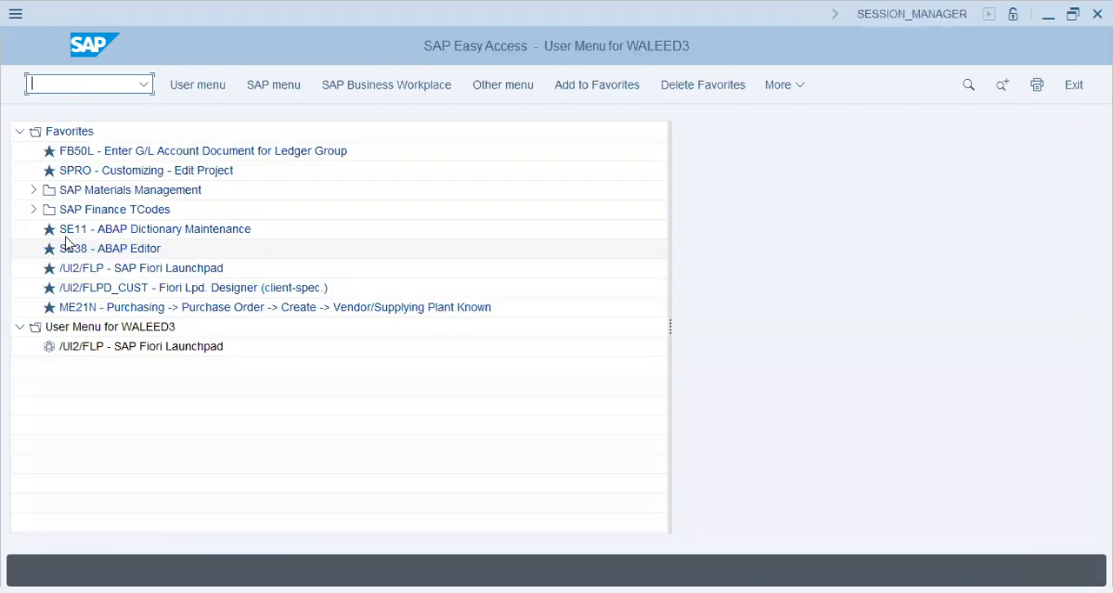
left_click(245, 92)
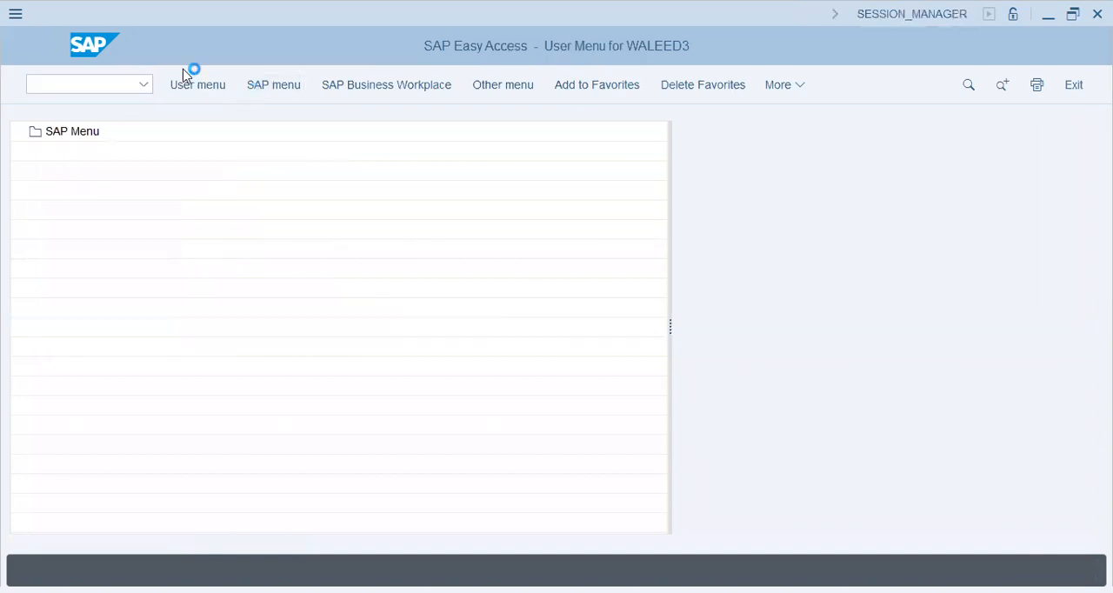
left_click(33, 425)
left_click(47, 444)
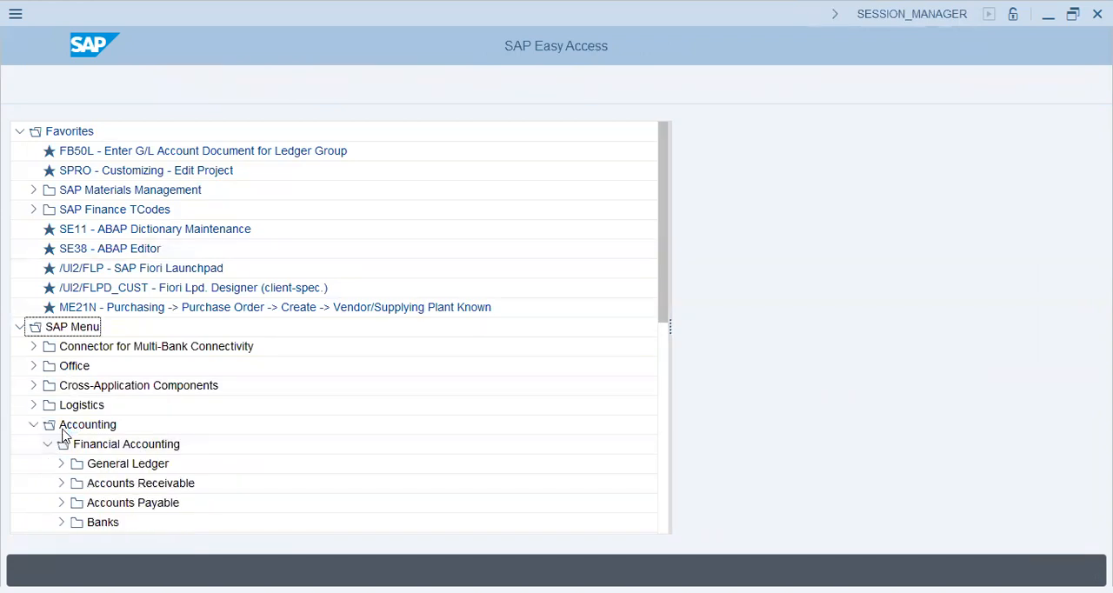
scroll(63, 428, "down", 1)
scroll(61, 365, "down", 1)
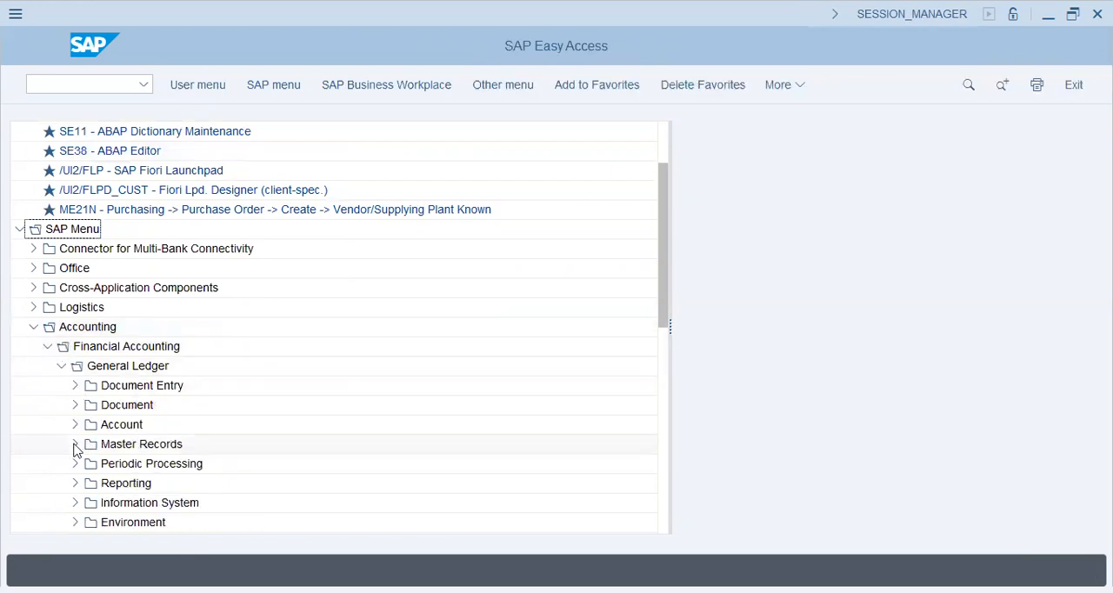
Step: Expand Master Records, G/L Accounts and Individual Processing under General Ledger, and select FS00 - Centrally
left_click(76, 444)
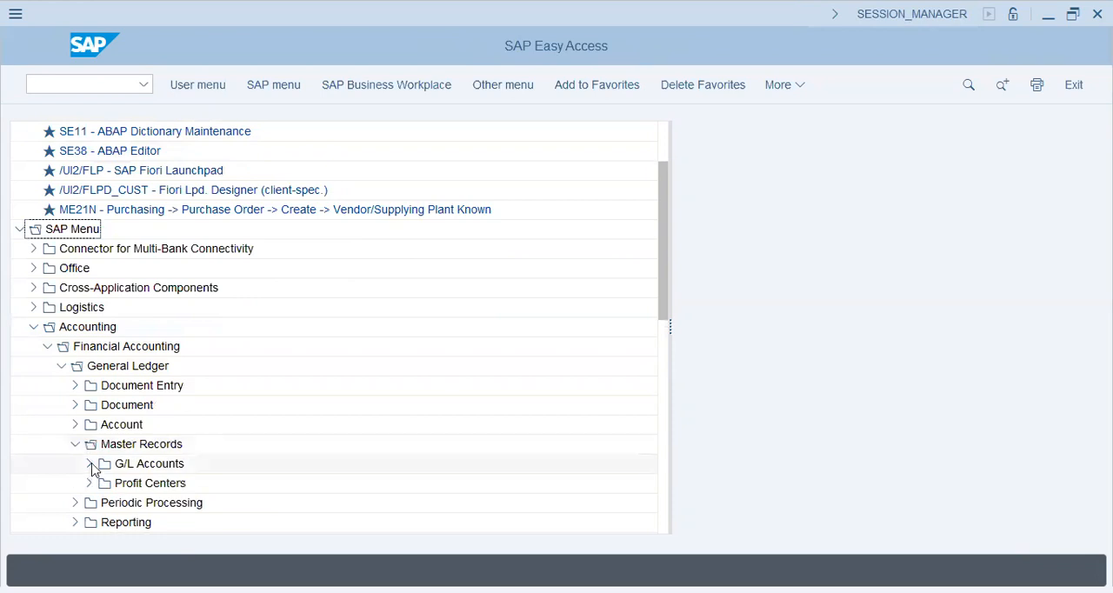
left_click(91, 463)
left_click(103, 444)
left_click(170, 470)
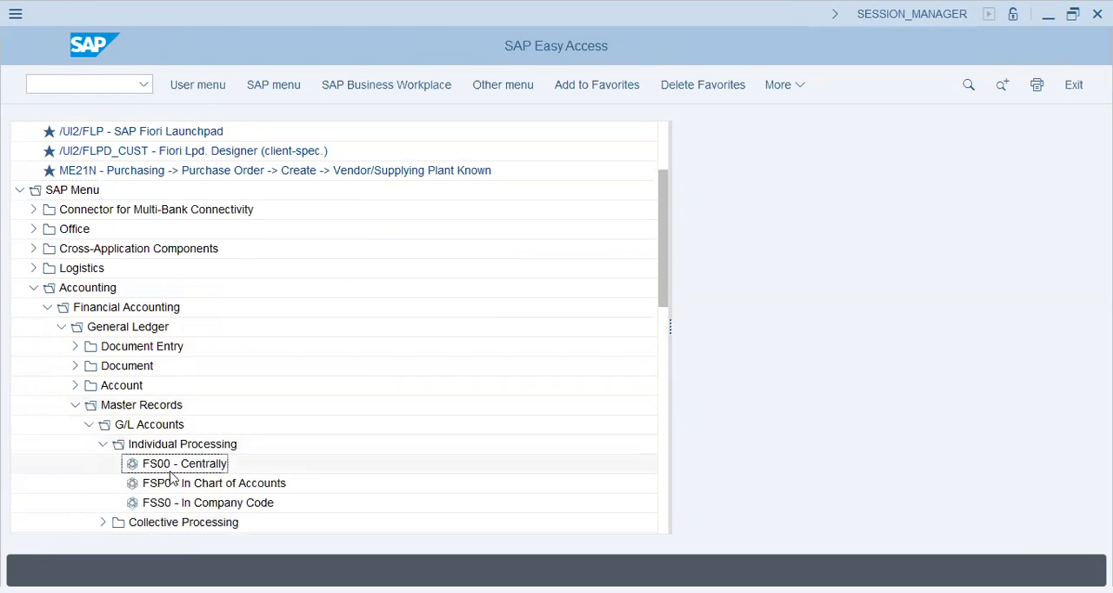
Step: Review the G/L account transactions FSS0, FSP0 and FS00, open central G/L account editing, and return to the SAP menu
left_click(219, 503)
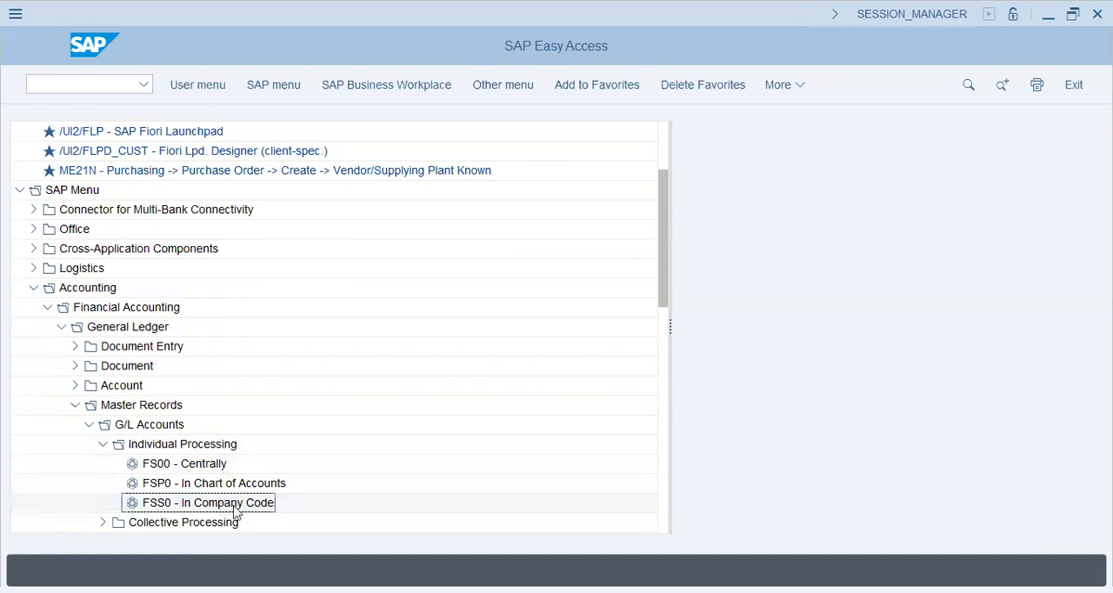
left_click(206, 466)
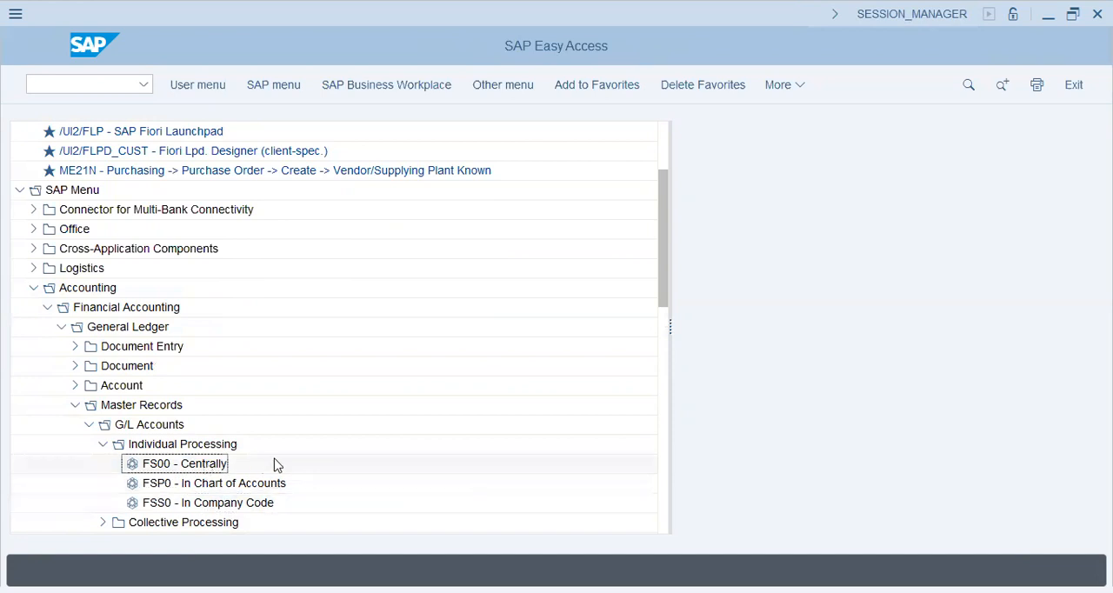
left_click(206, 487)
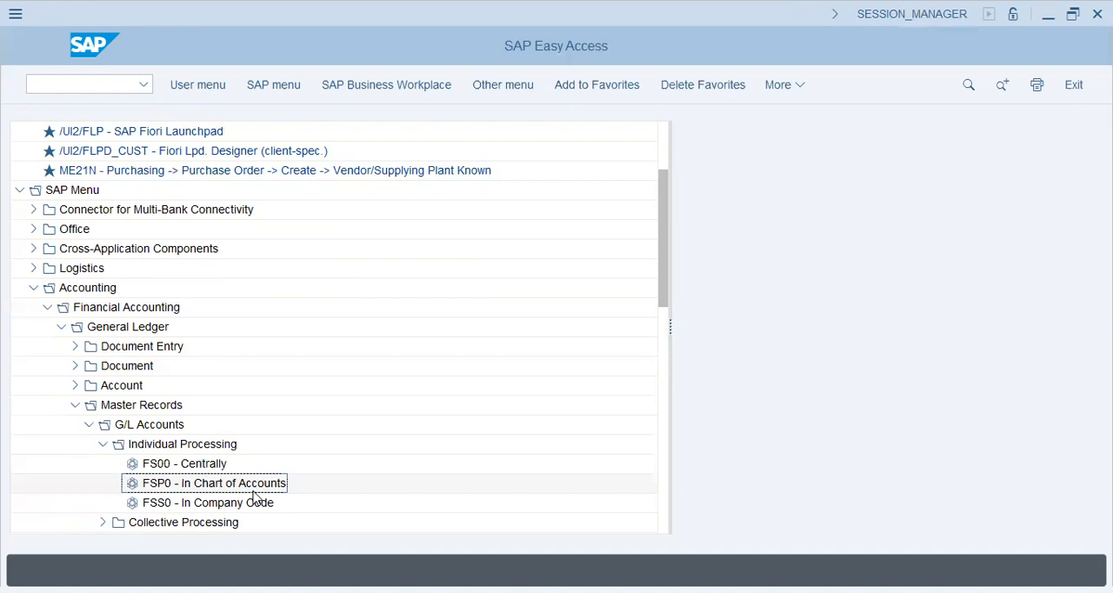
left_click(208, 467)
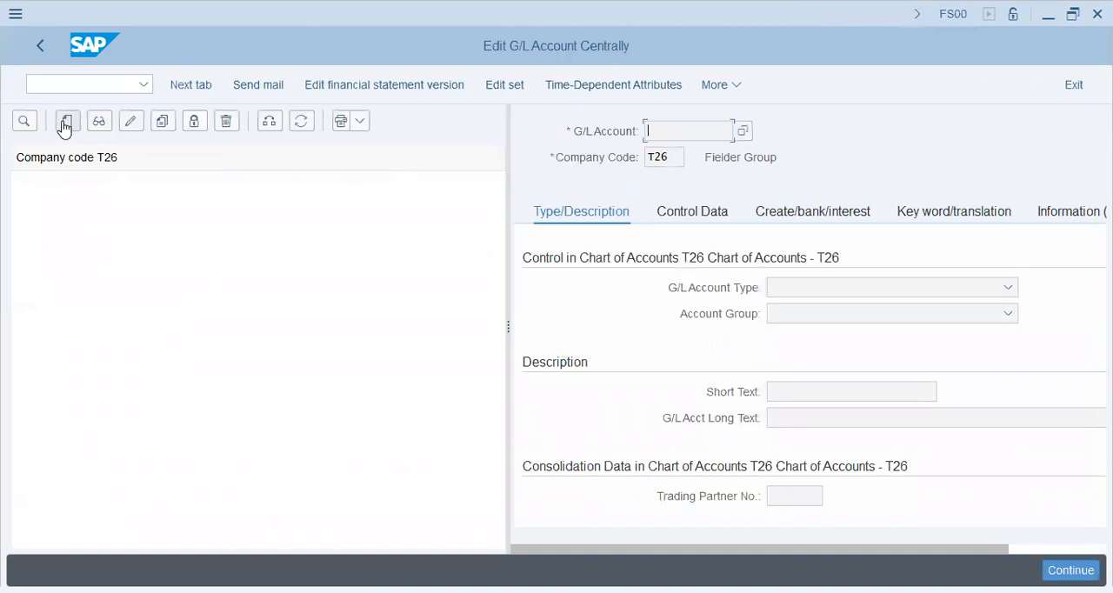
left_click(73, 83)
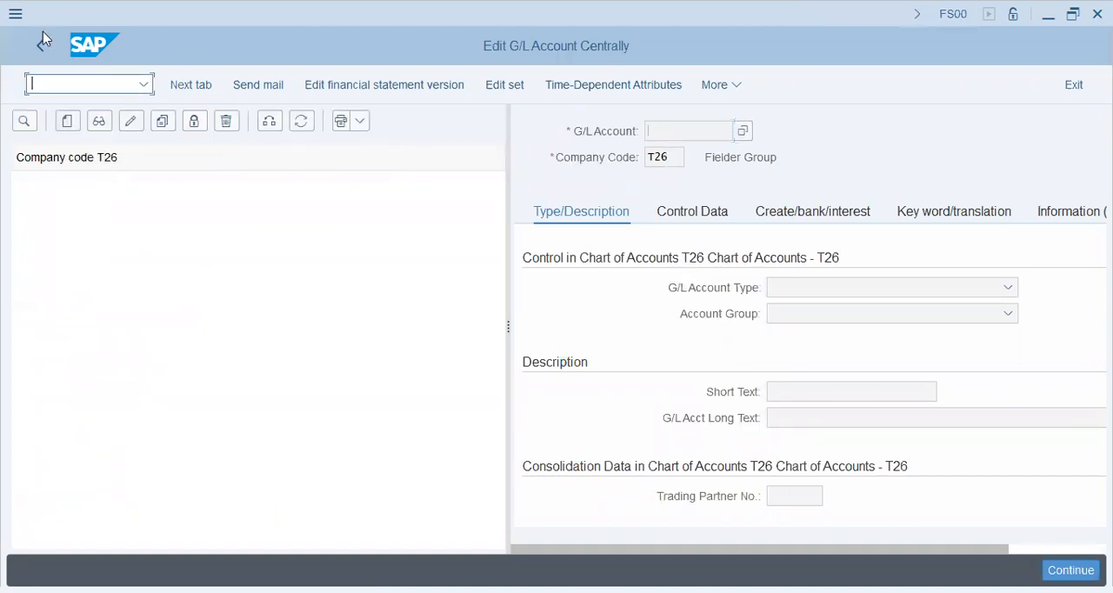
left_click(43, 50)
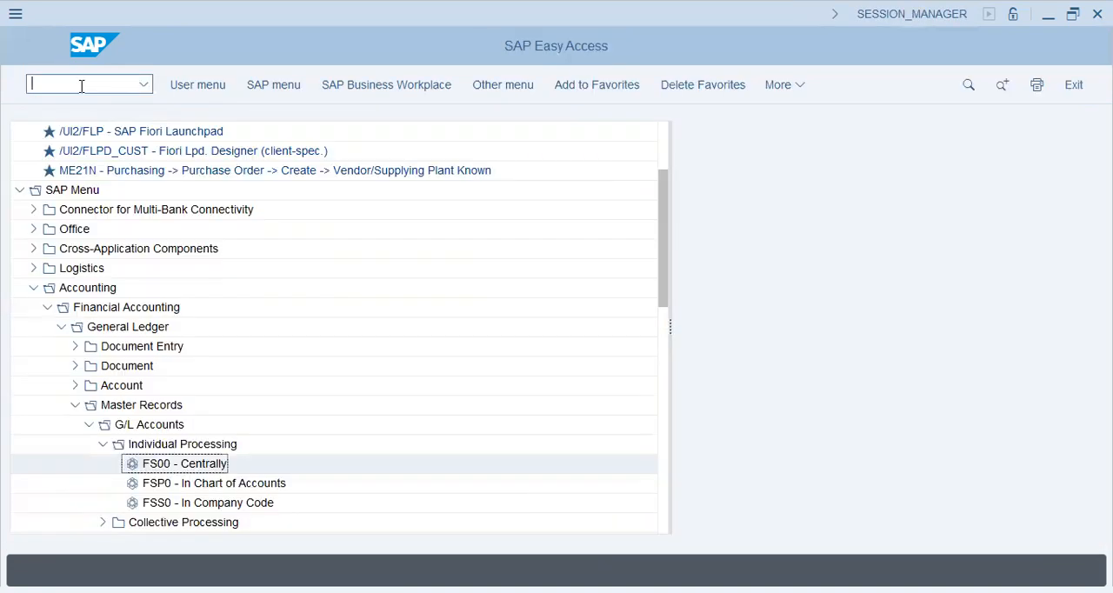
Step: Run SPRO, display the SAP Reference IMG, and expand Financial Accounting and General Ledger Accounting
type("spro")
key("Return")
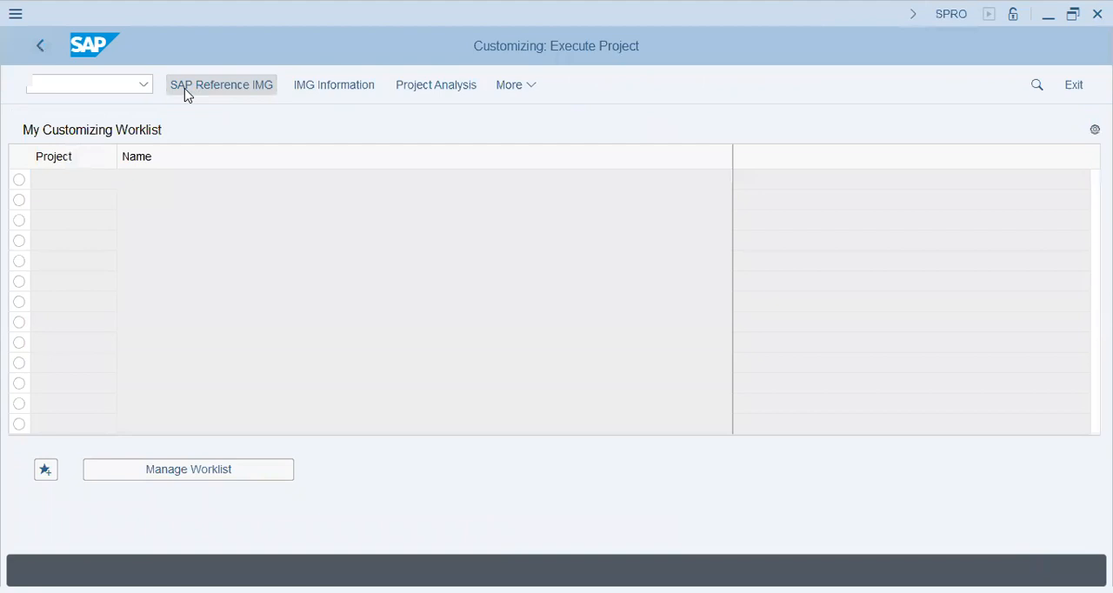
left_click(185, 90)
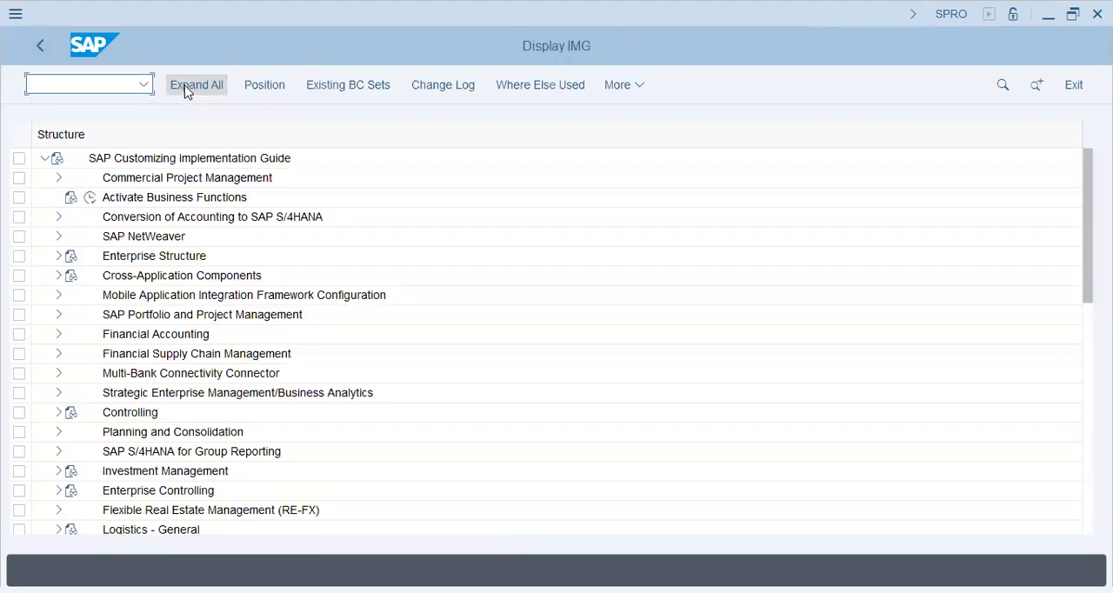
left_click(58, 335)
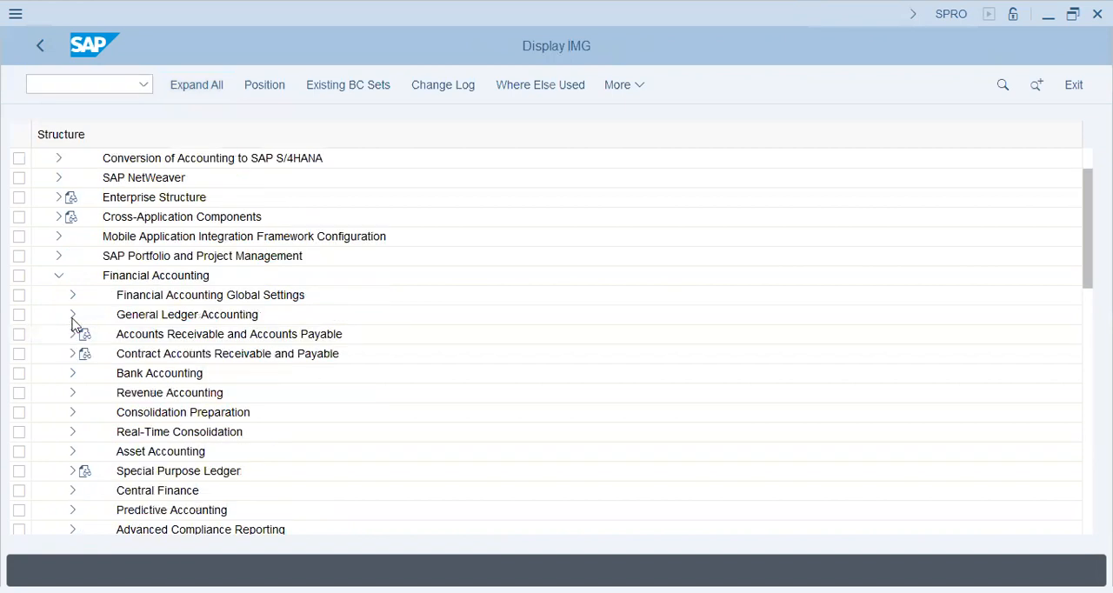
left_click(72, 315)
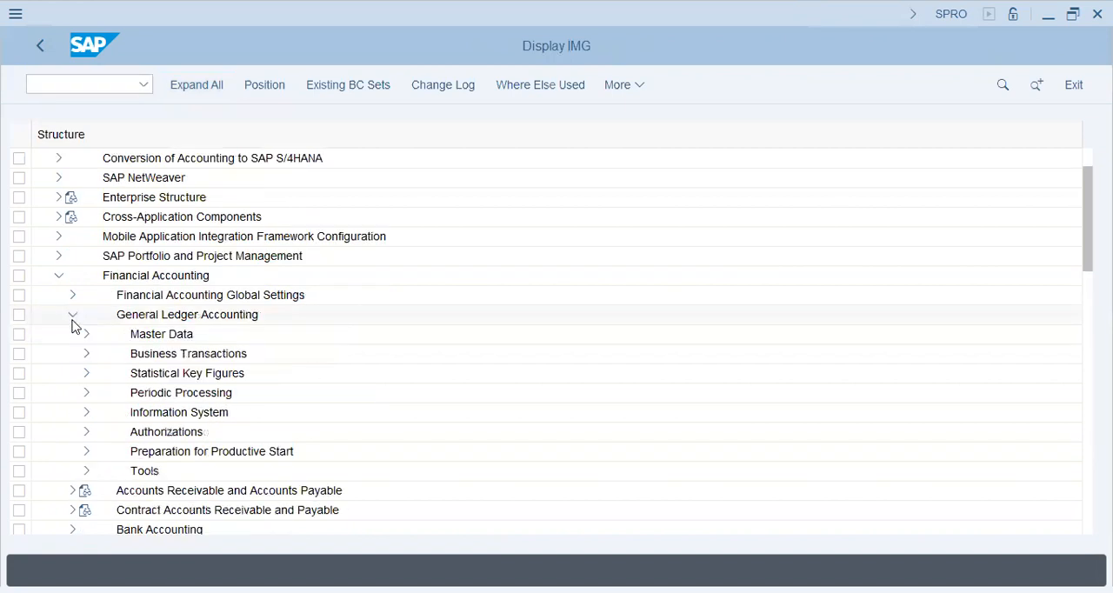
Step: Expand Master Data and G/L Accounts, and open the balance carried forward account assignment (OB53) for chart of accounts T26
left_click(86, 335)
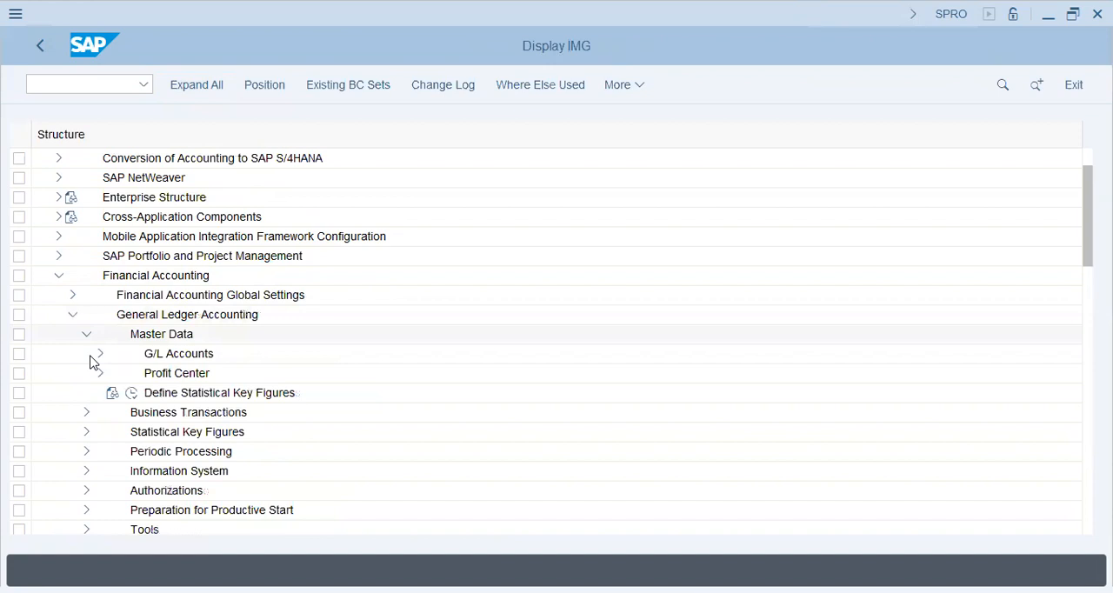
left_click(100, 355)
left_click(113, 374)
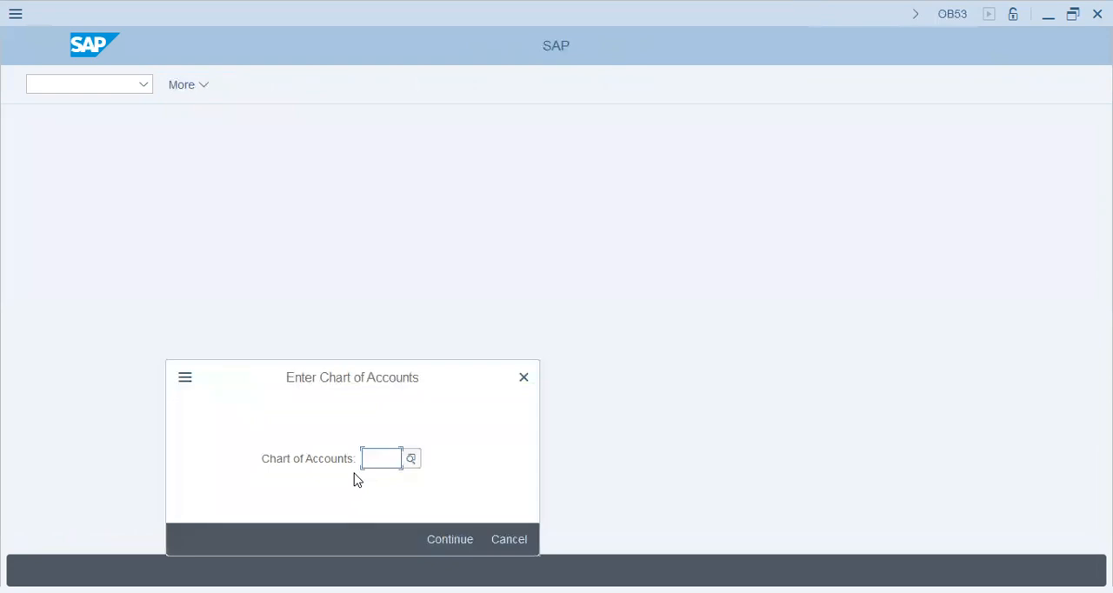
type("T26")
key("Return")
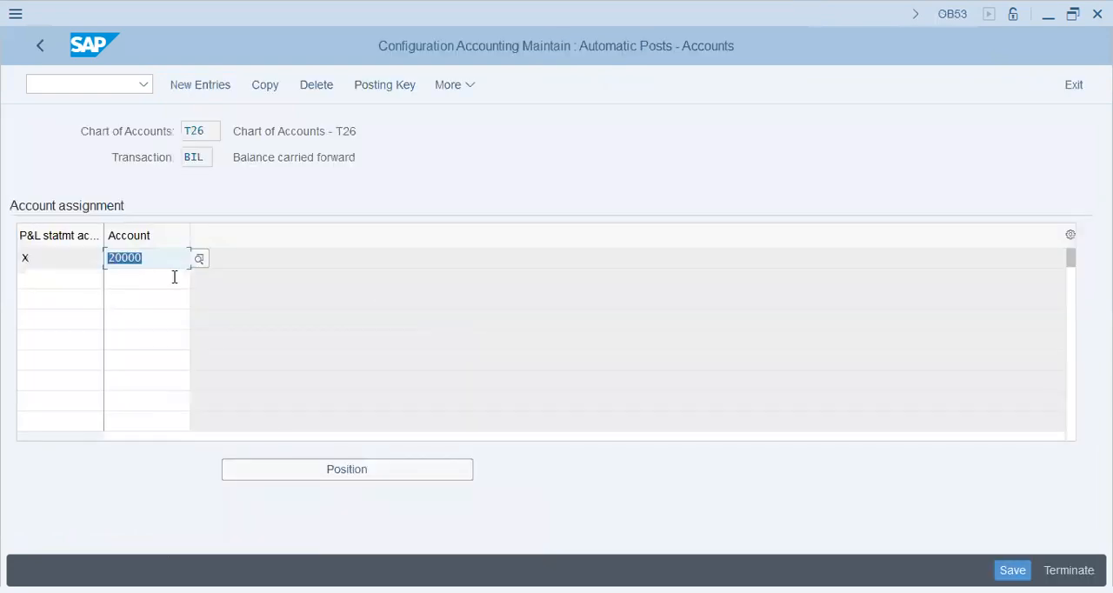
Step: Open FS00 in a new session and start creating G/L account 20000 in company code T26
left_click(115, 95)
left_click(117, 82)
type("/nfs00")
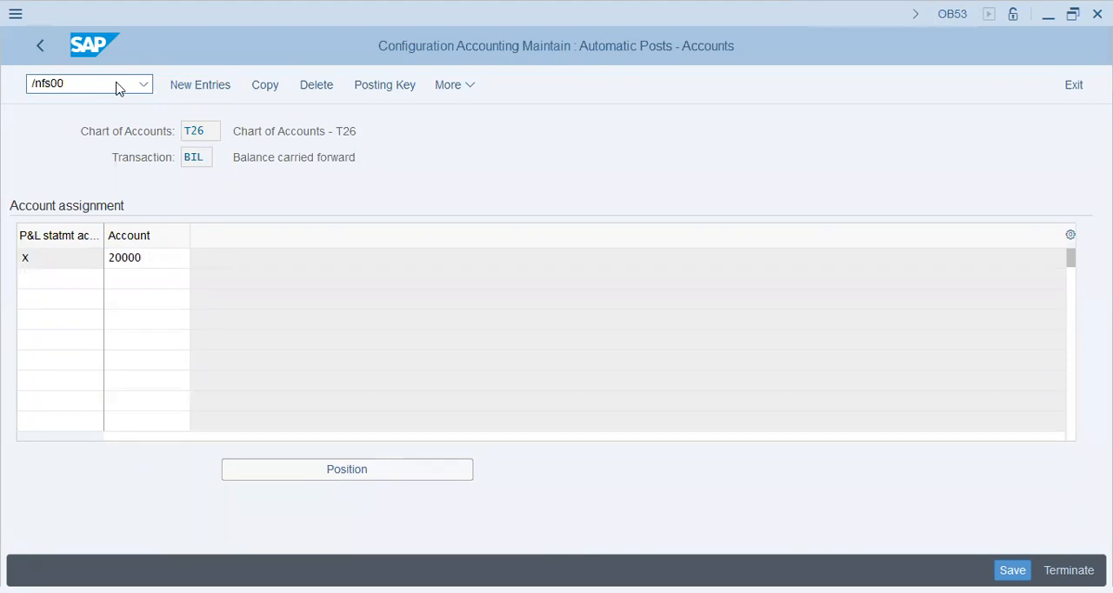
key("Return")
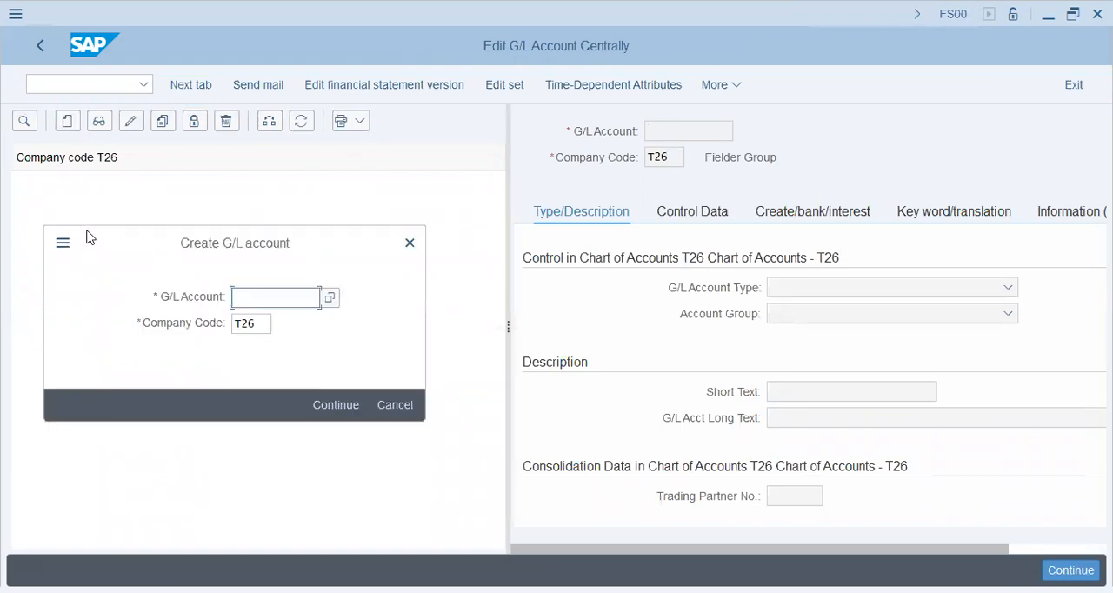
type("20000")
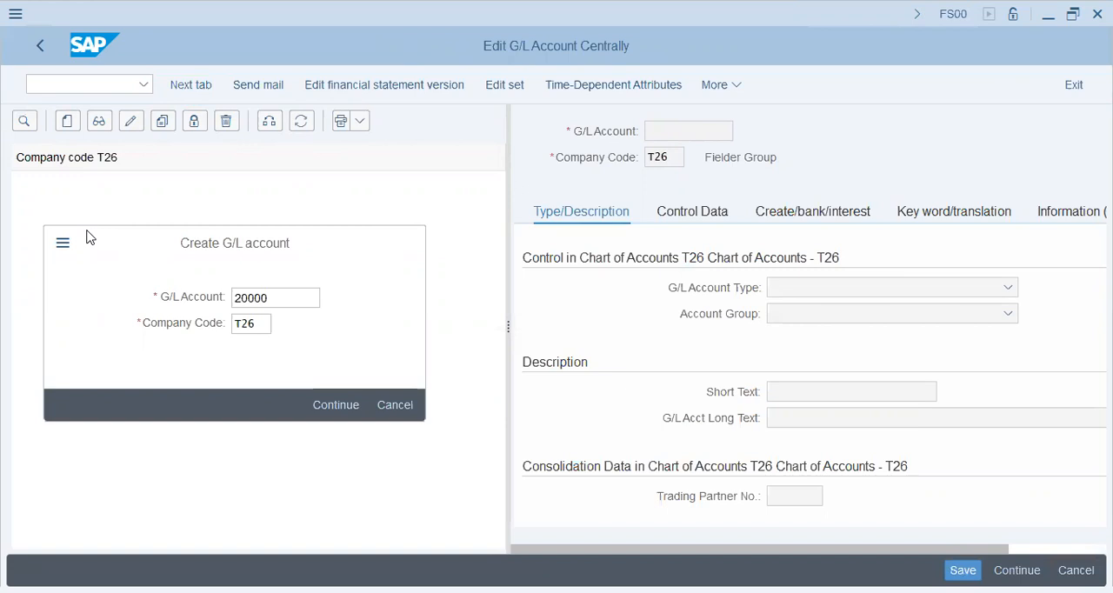
key("Return")
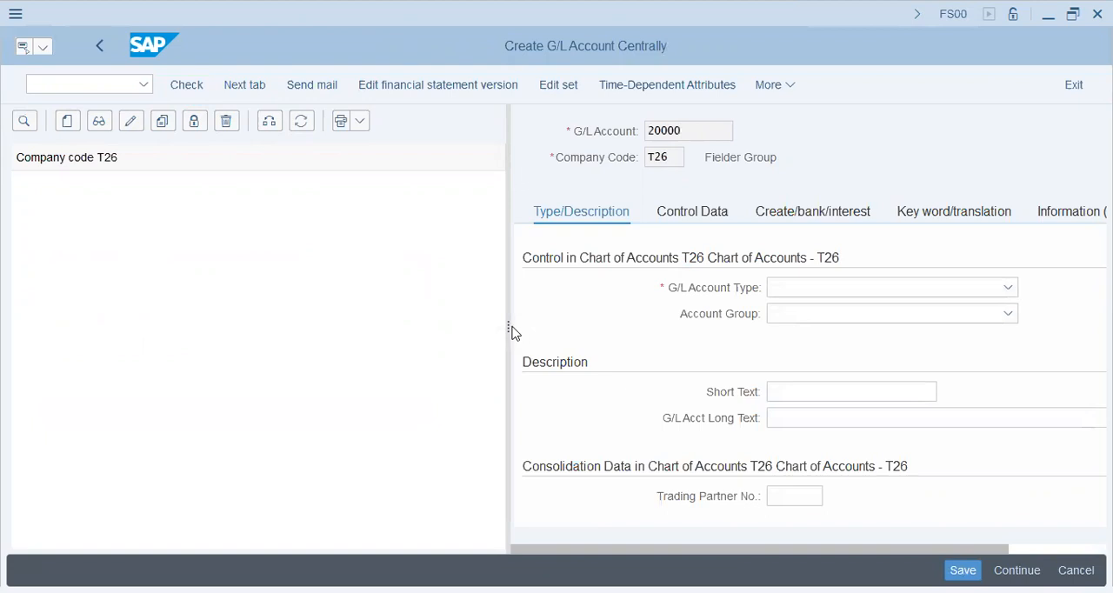
left_click_drag(512, 333, 373, 327)
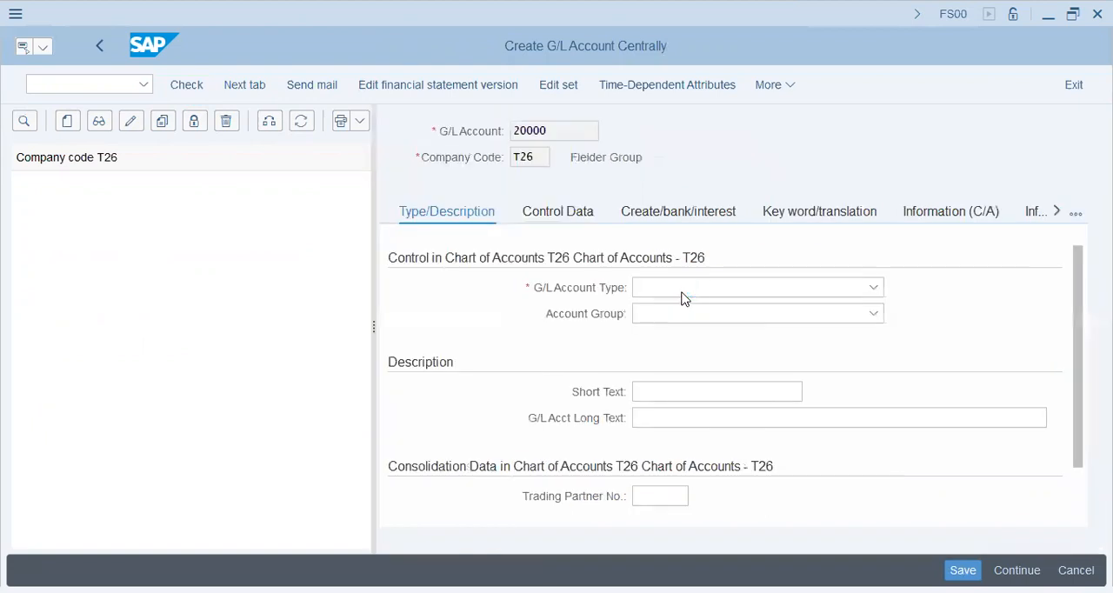
left_click(681, 293)
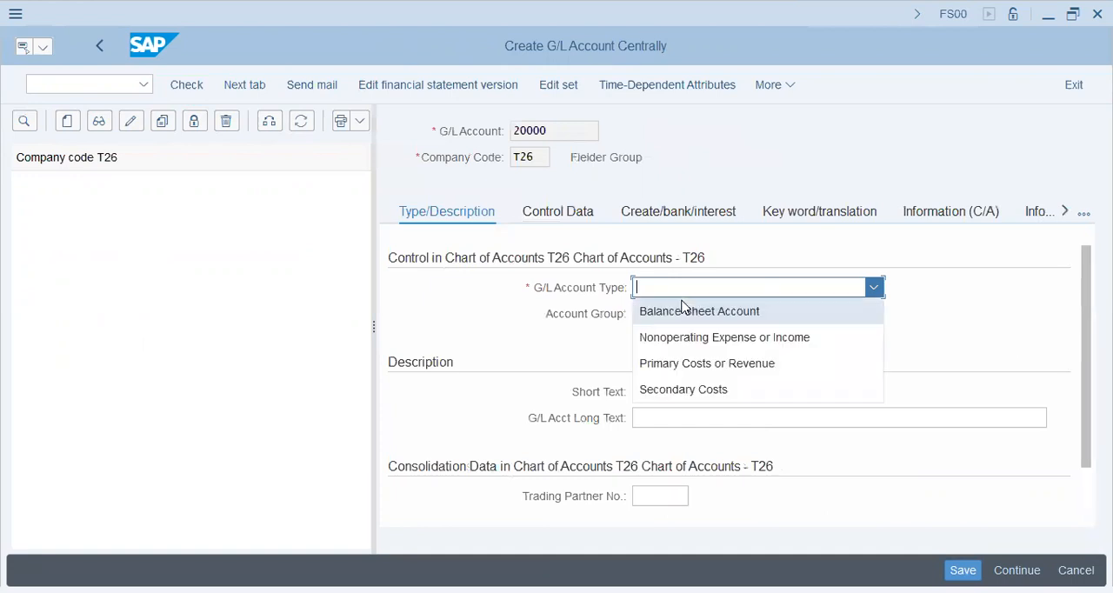
left_click(682, 310)
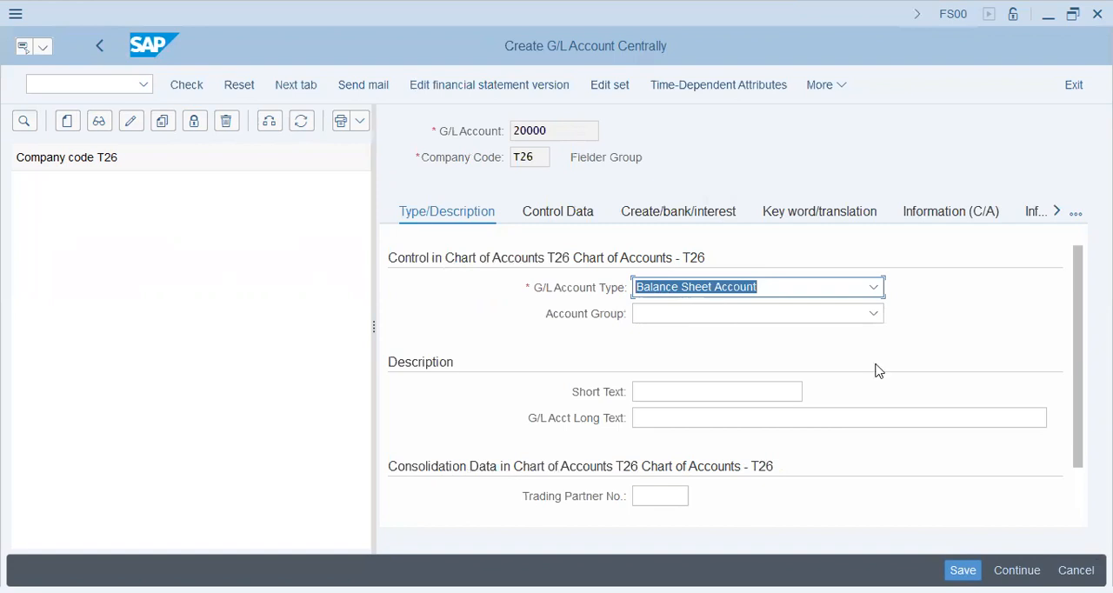
left_click(743, 318)
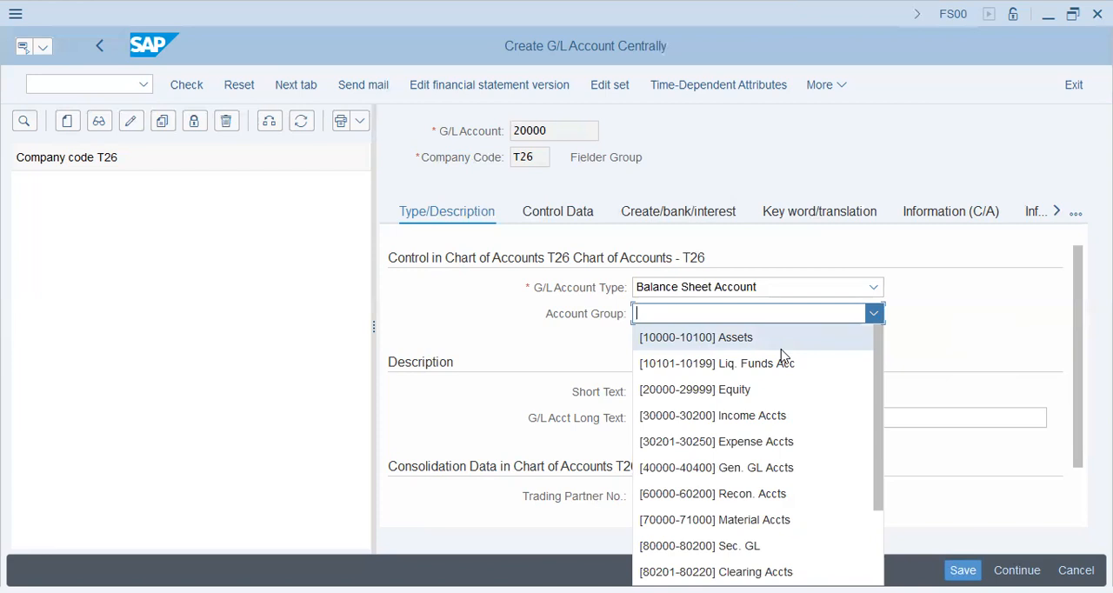
left_click(748, 393)
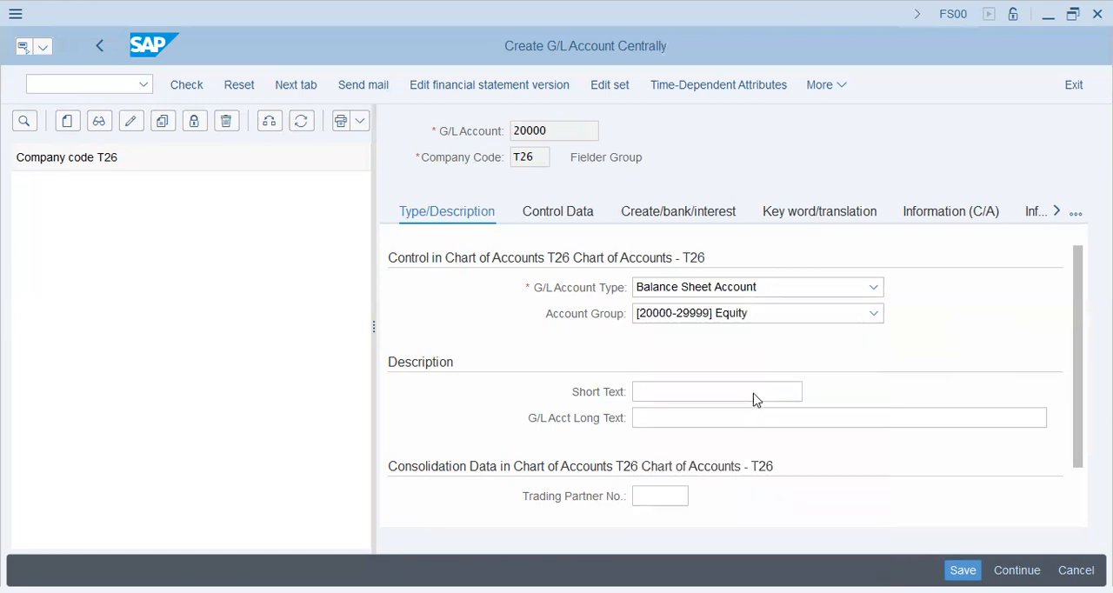
left_click(747, 320)
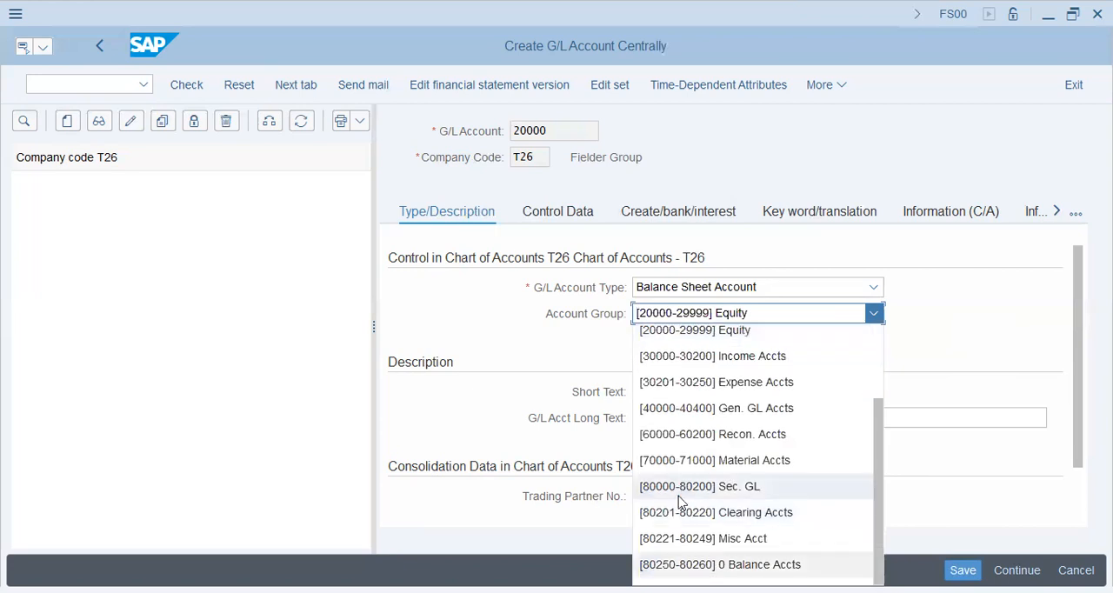
scroll(681, 500, "down", 1)
scroll(681, 500, "up", 2)
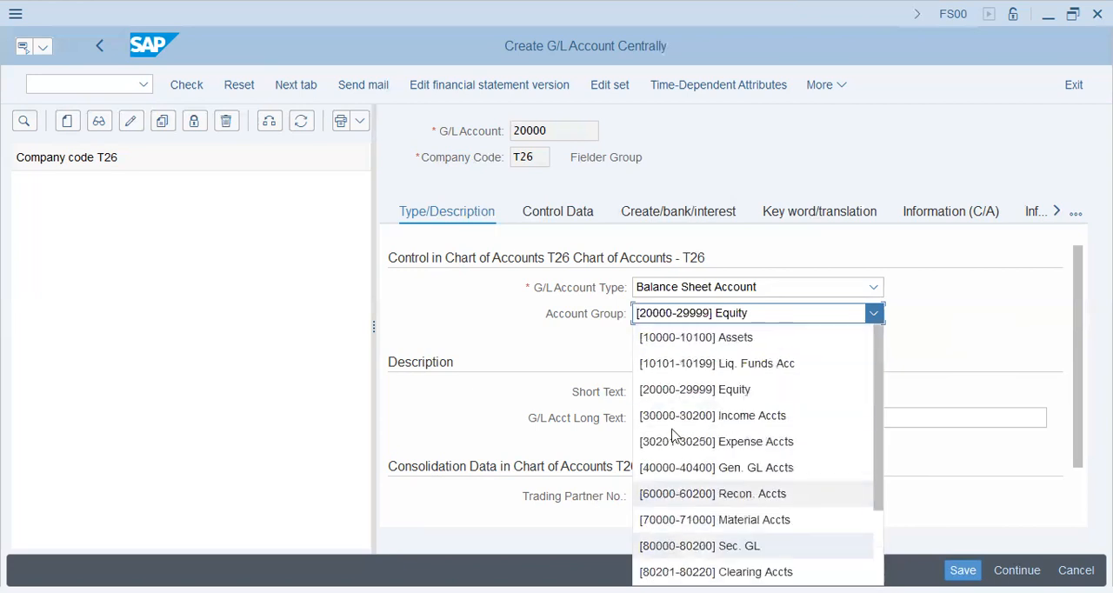
left_click(681, 389)
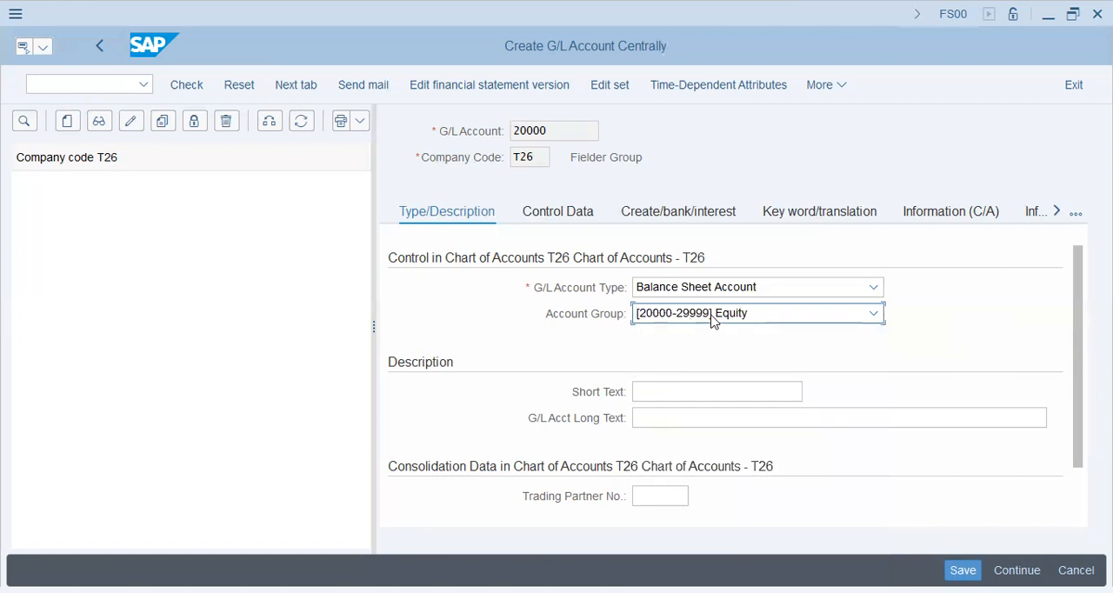
Step: Enter Retained Earnings as both the short text and the long text of the G/L account
key("Tab")
type("Retained")
type(" Ee")
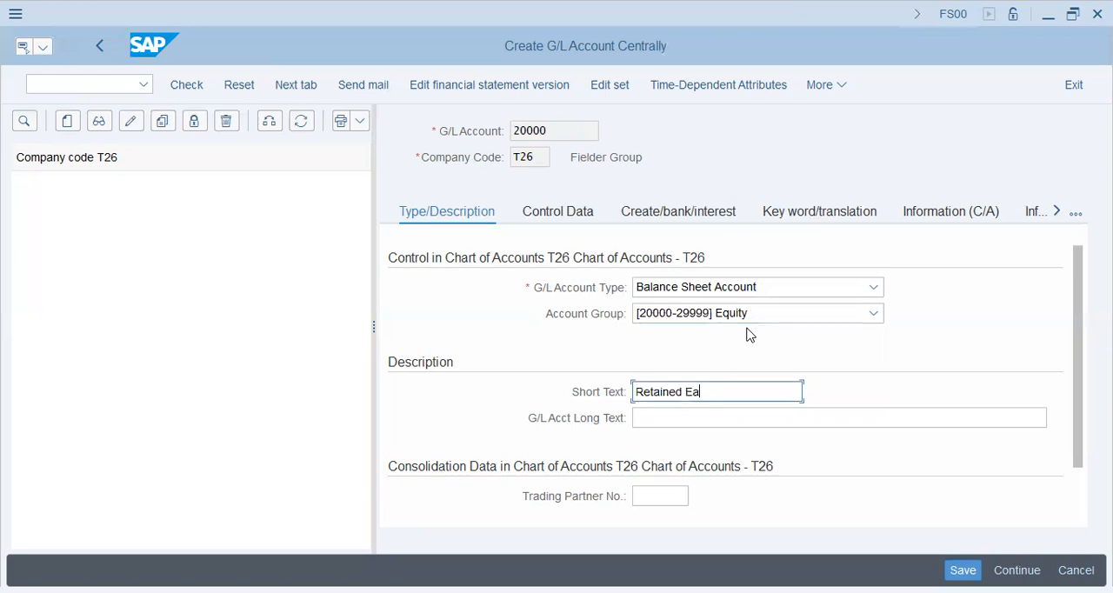
type("rnings")
key("Tab")
type("Retained Earnings")
key("Tab")
key("Return")
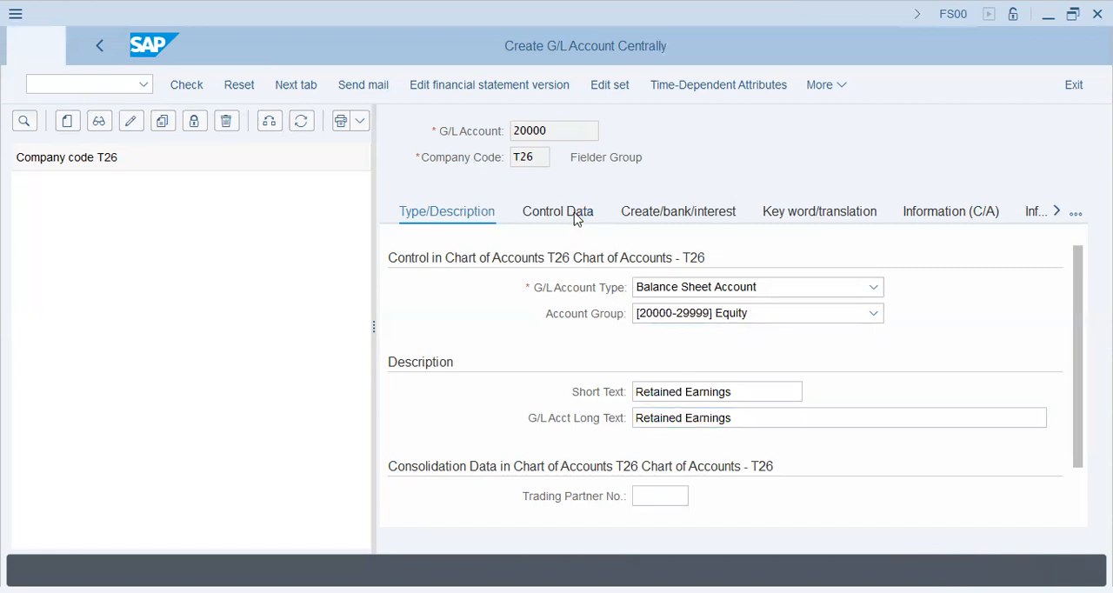
Step: Open the control data of account 20000 and check the reconciliation account type options, leaving that field blank
left_click(574, 218)
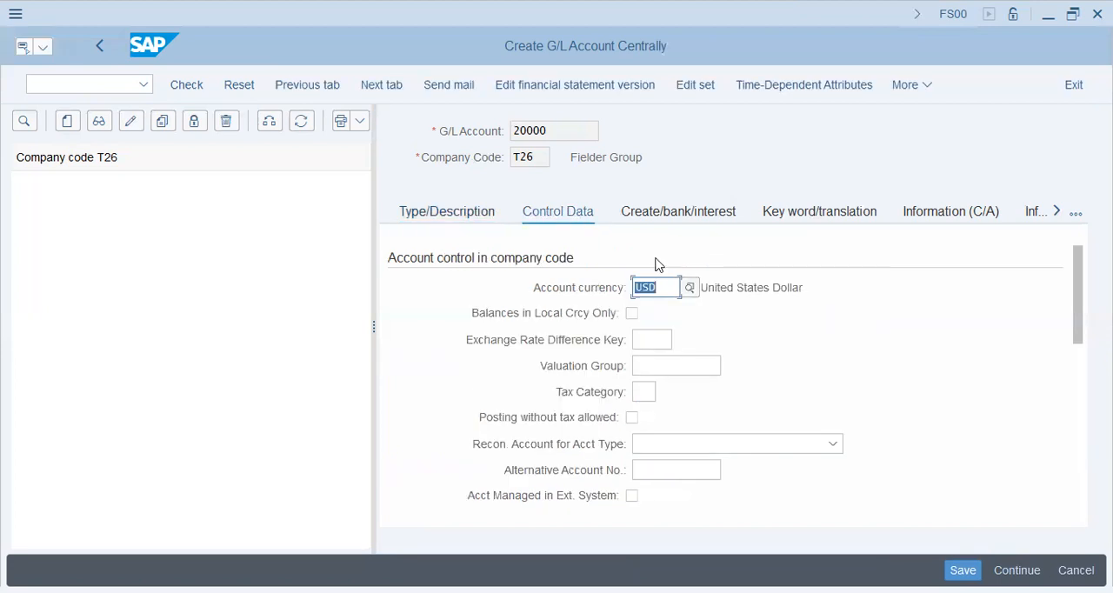
key("Tab")
key("Tab")
key("Tab")
key("Tab")
key("Tab")
key("Tab")
key("Tab")
key("Tab")
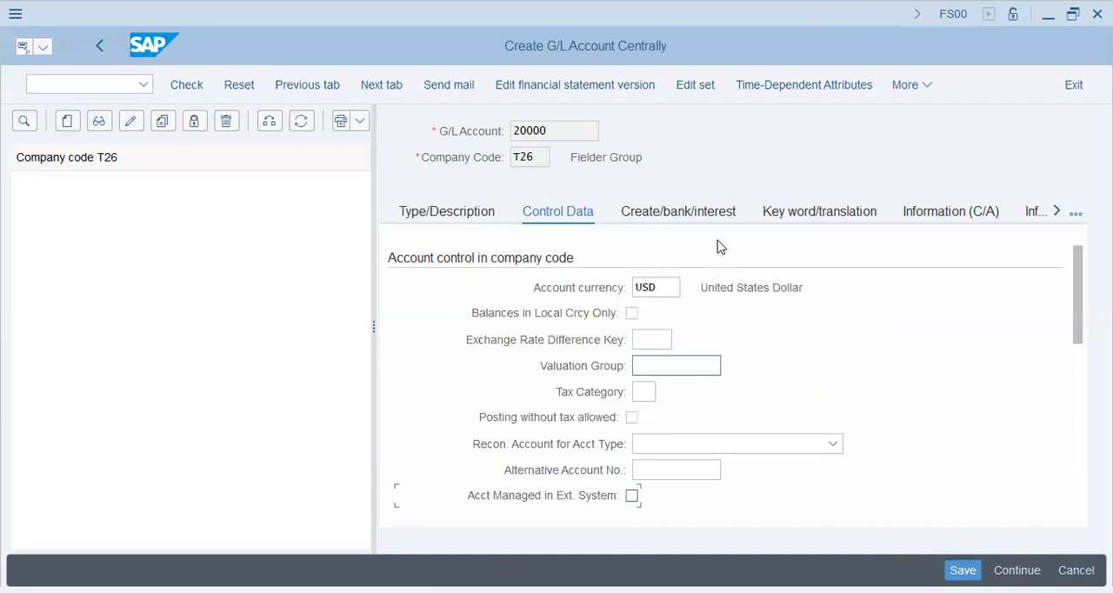
left_click(689, 445)
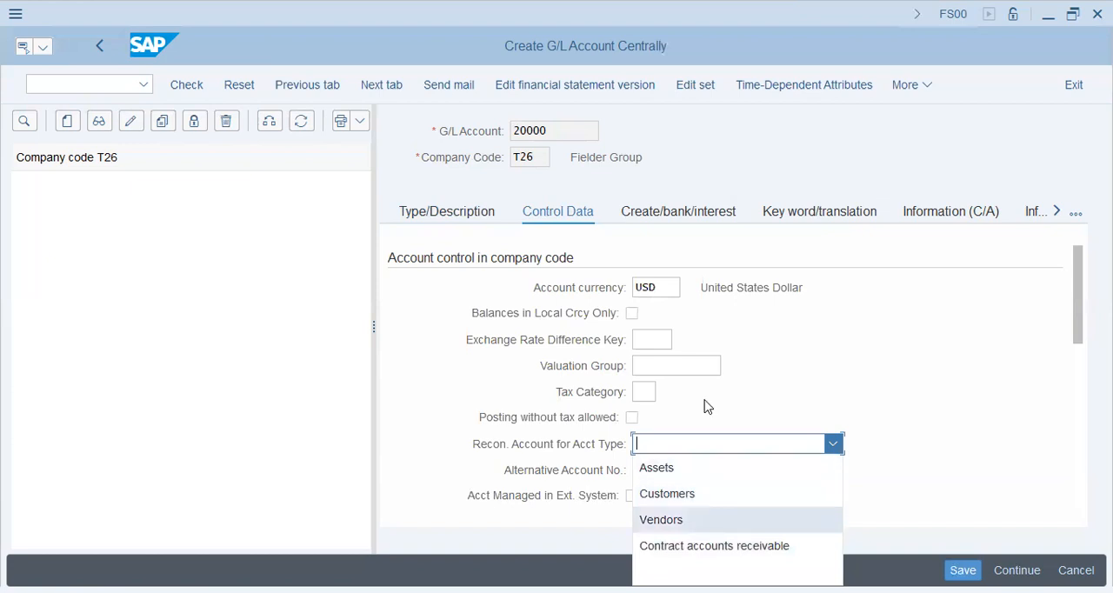
left_click(678, 448)
Step: Set the sort key to 001 in the account management settings for the company code
scroll(679, 445, "down", 2)
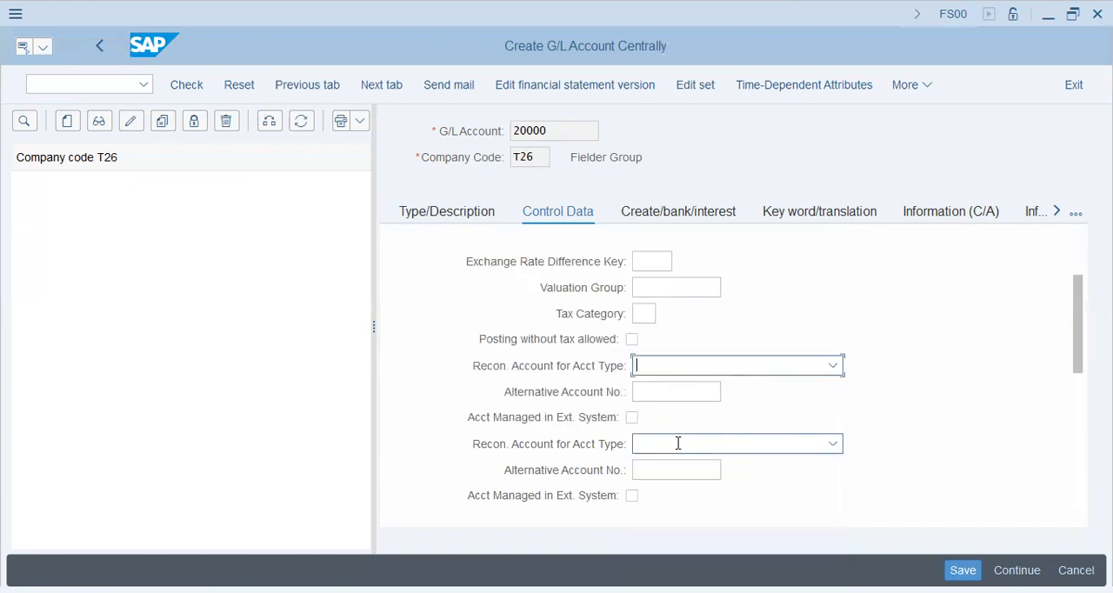
scroll(678, 443, "down", 2)
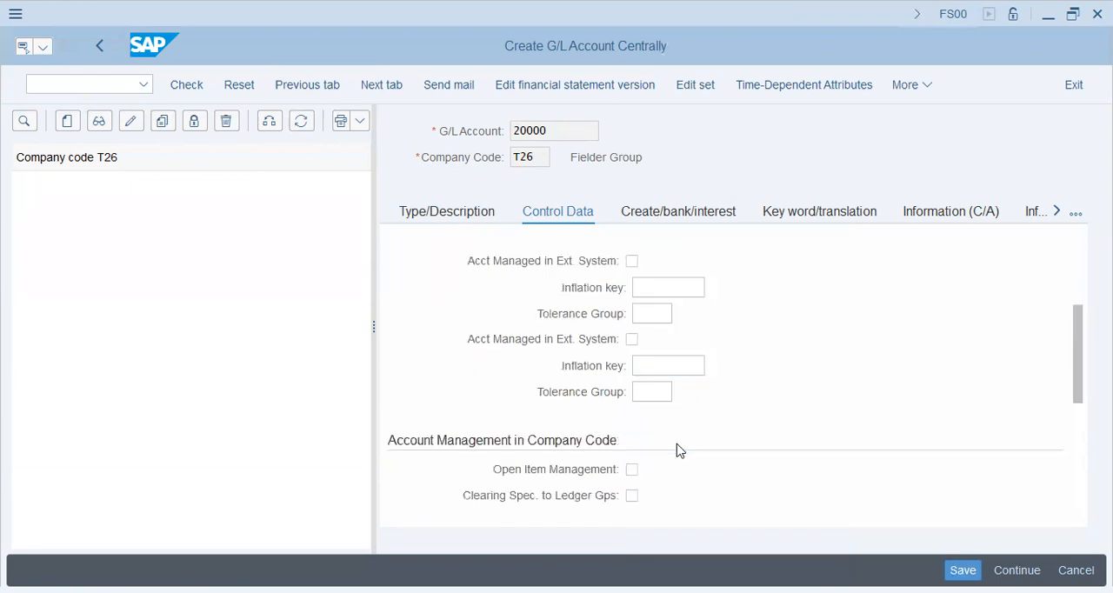
scroll(678, 445, "down", 2)
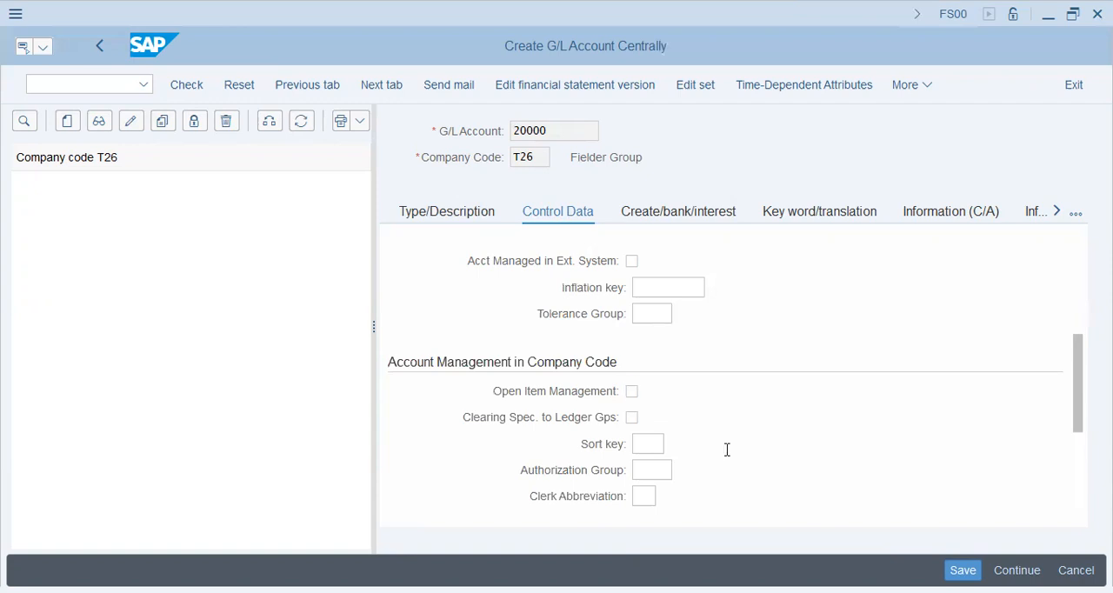
left_click(650, 444)
left_click(673, 447)
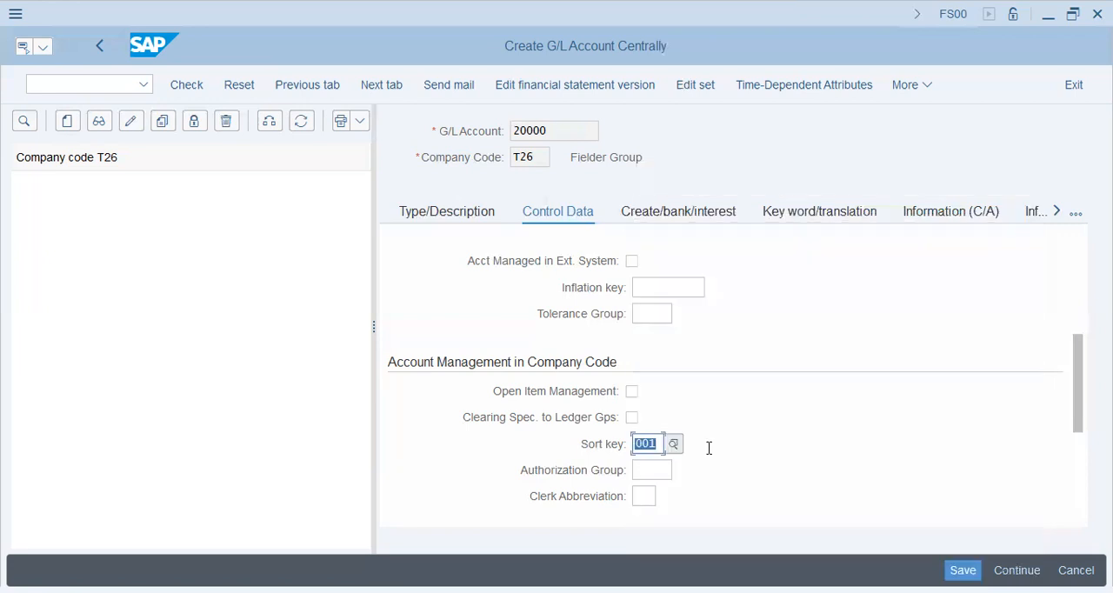
Step: Assign field status group G001, General (with text, assignment), and enable Post Automatically Only for the account
scroll(708, 447, "down", 3)
scroll(708, 448, "up", 1)
scroll(708, 447, "down", 1)
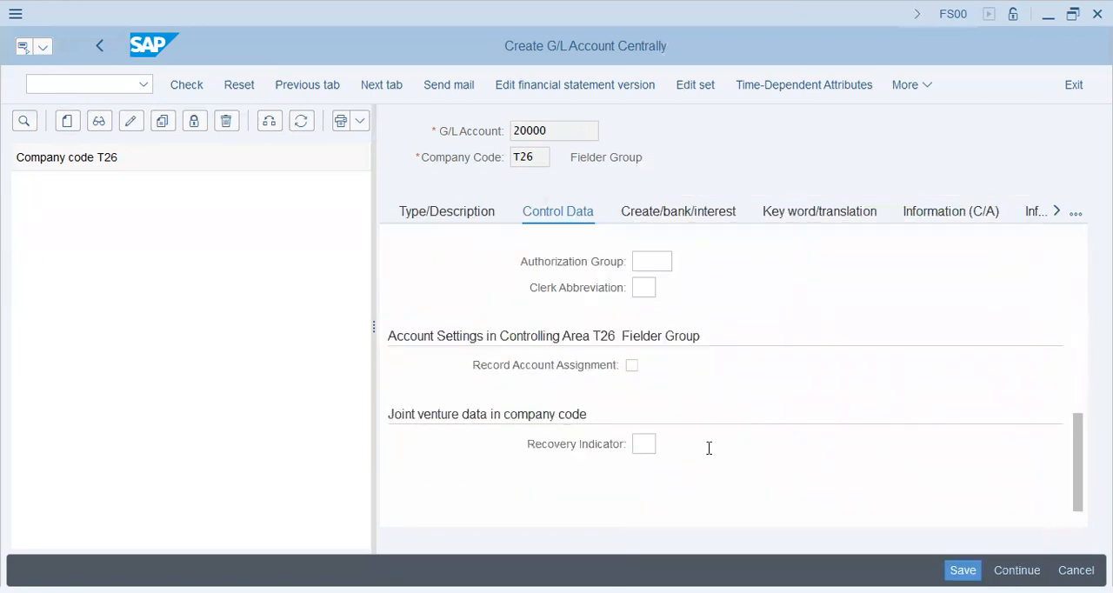
left_click(708, 213)
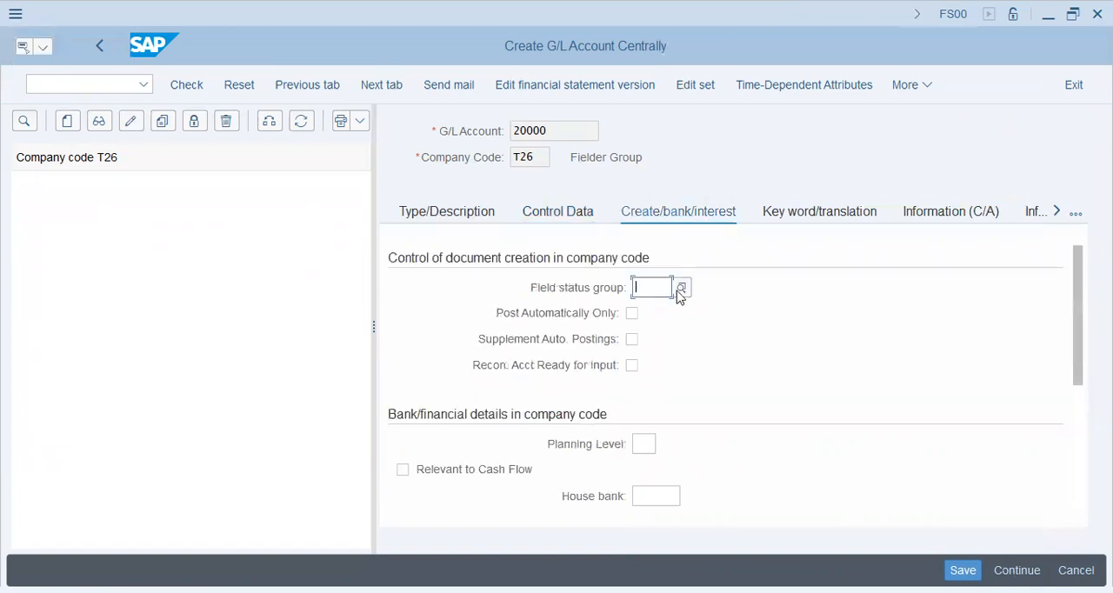
left_click(681, 290)
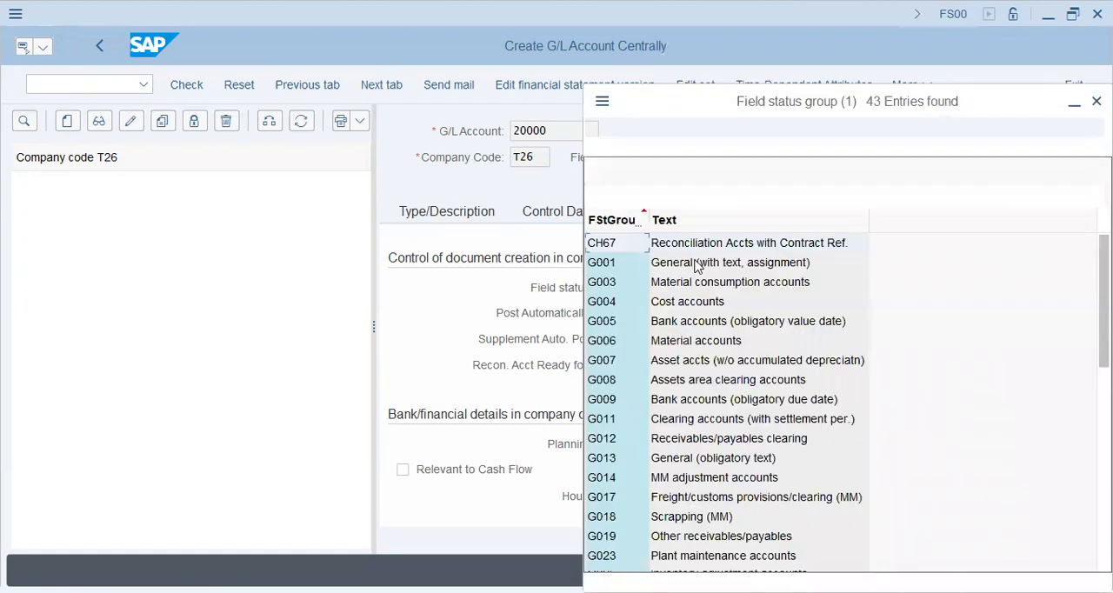
double_click(697, 264)
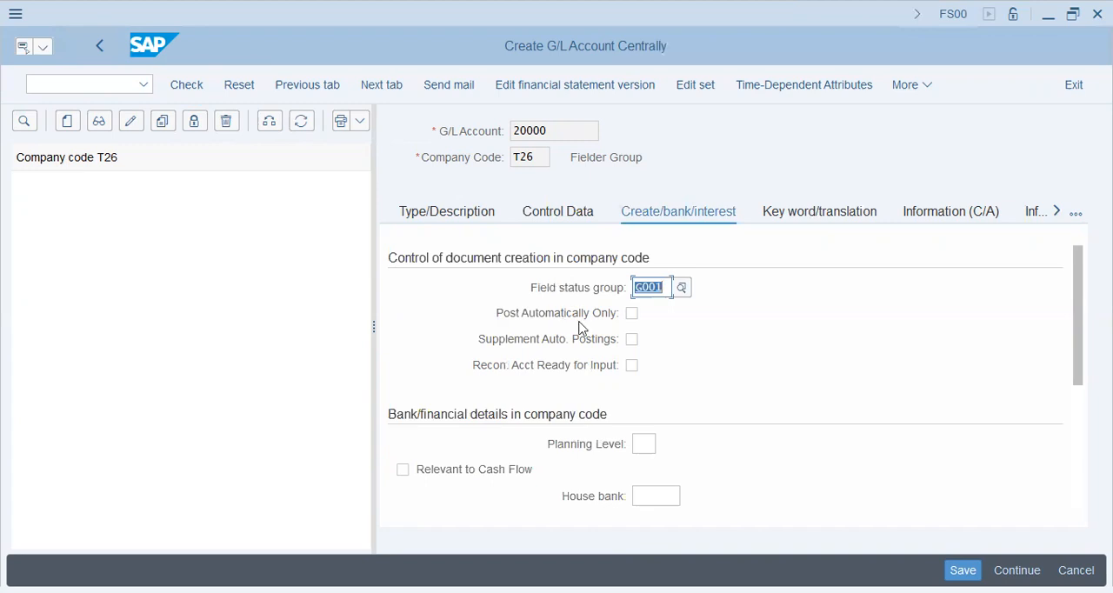
left_click(628, 318)
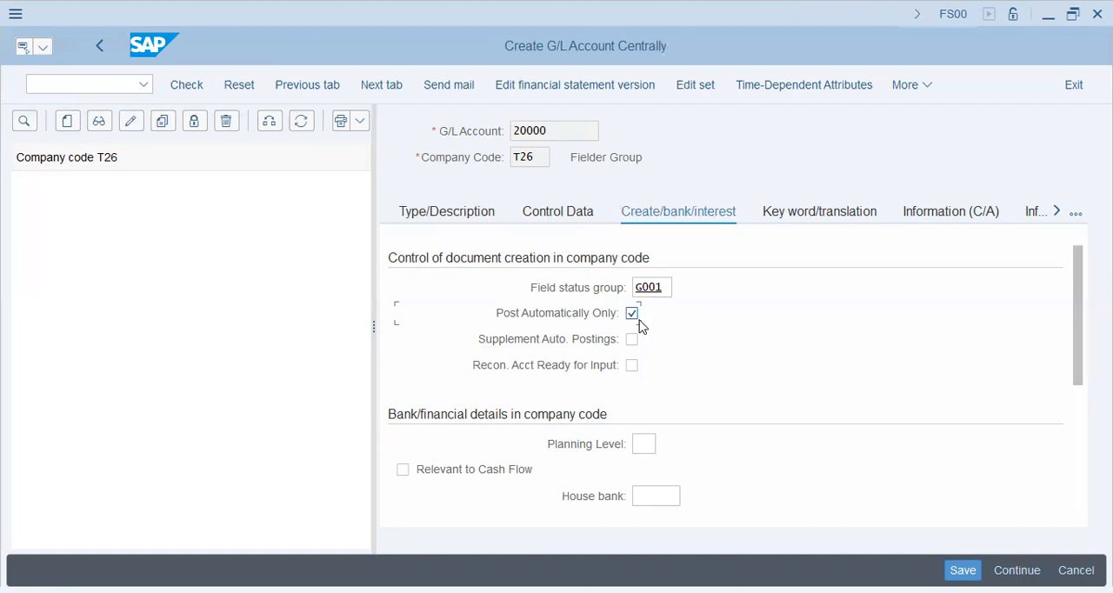
Step: Save G/L account 20000 and select Retained Earnings under the Equity group in the company code T26 account list
scroll(640, 325, "down", 2)
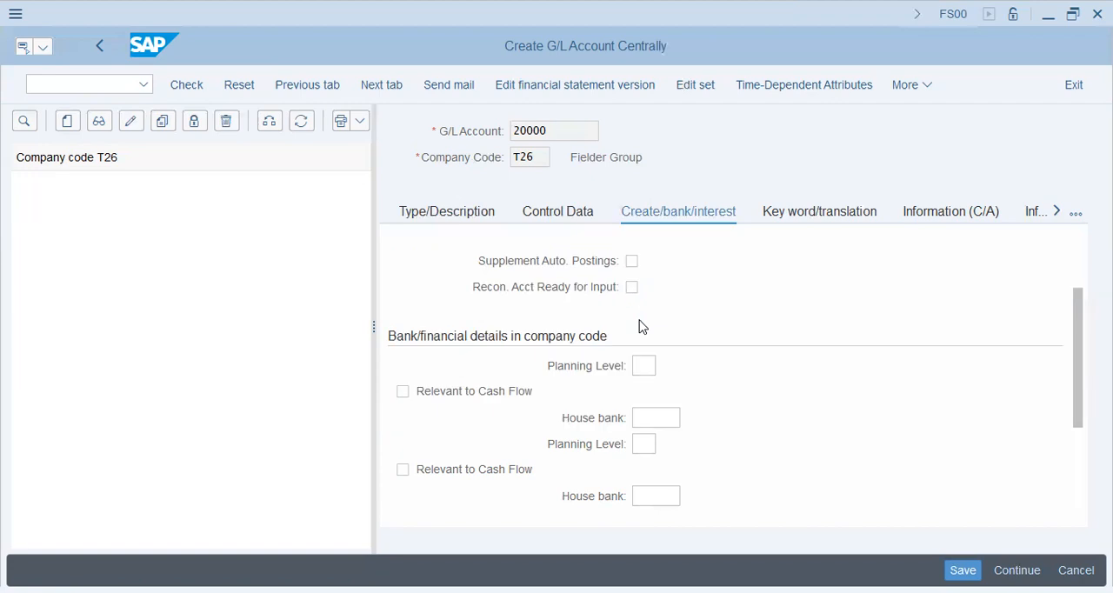
scroll(639, 325, "down", 5)
scroll(639, 326, "up", 7)
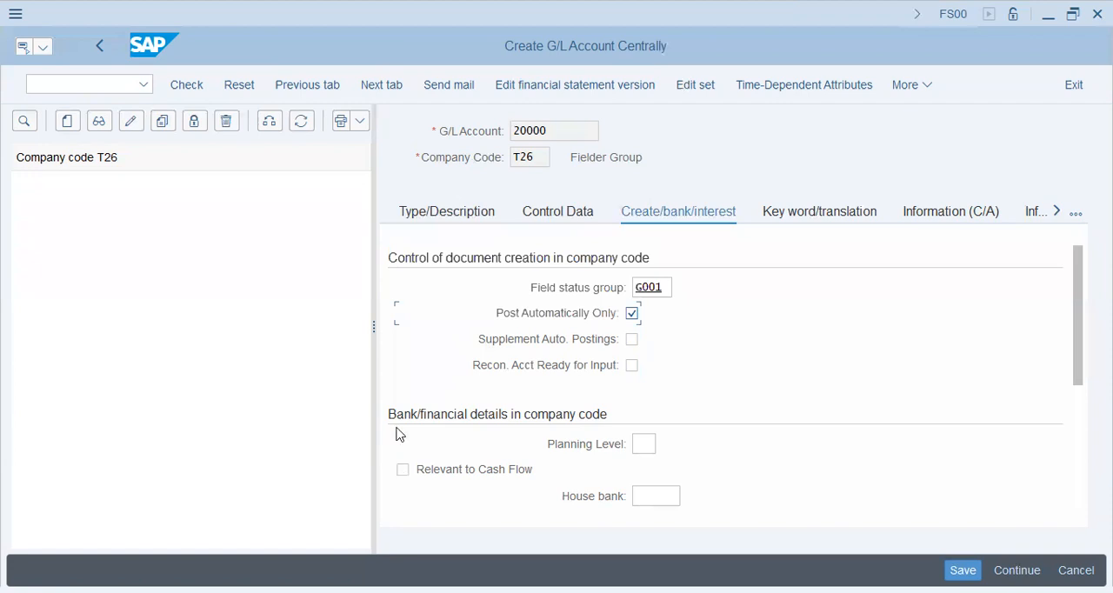
left_click(59, 443)
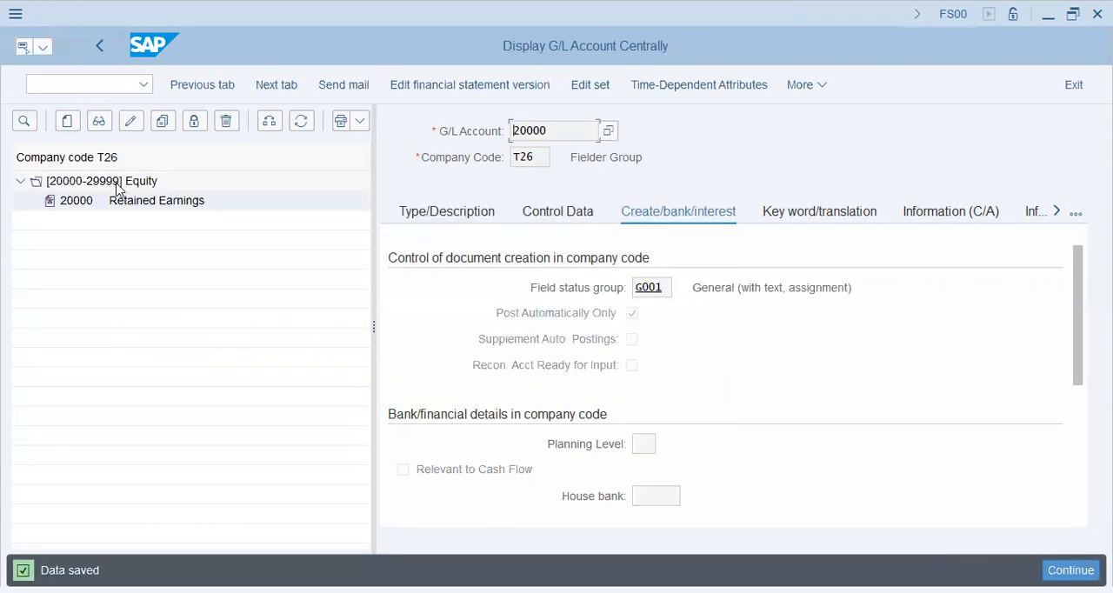
left_click(118, 187)
key("Down")
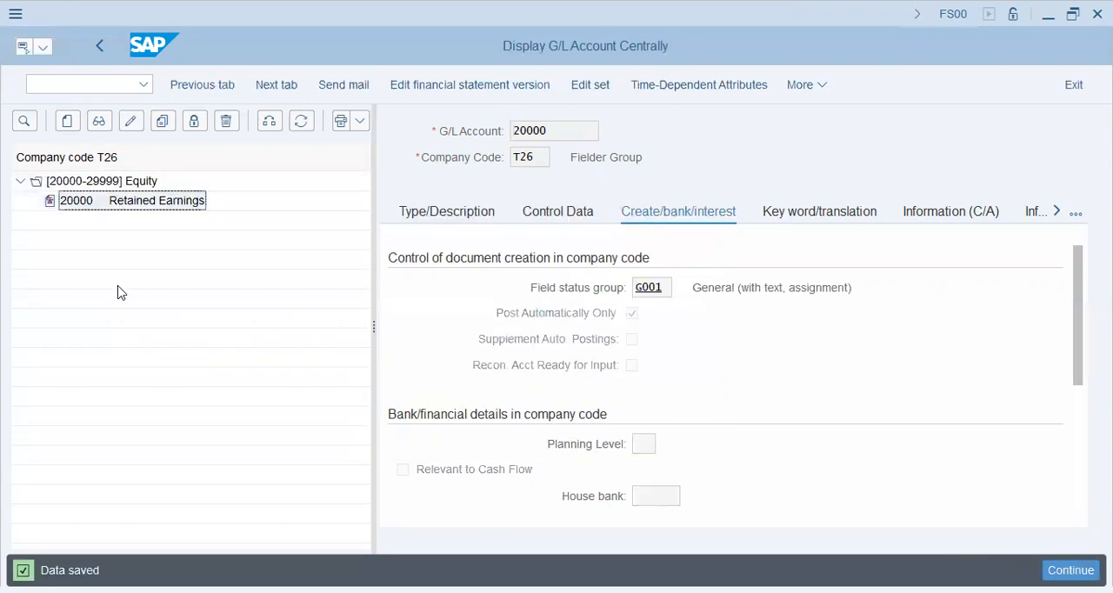